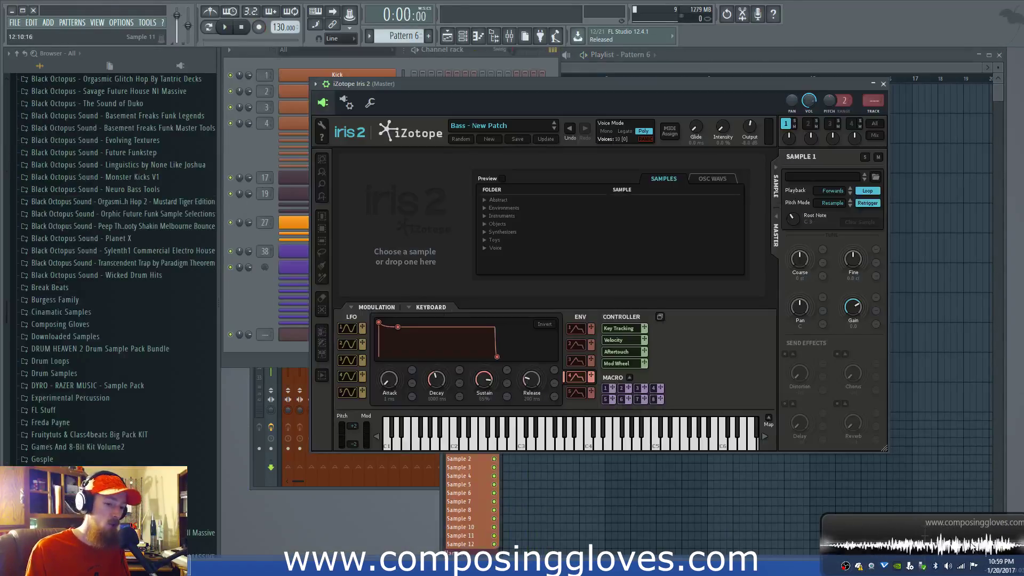
# Look over the Iris 2 master section and the Sample 2 slot, and return to the Sample 1 slot.
pyautogui.moveTo(571, 82)
pyautogui.mouseDown()
pyautogui.moveTo(557, 83)
pyautogui.moveTo(574, 81)
pyautogui.mouseUp()
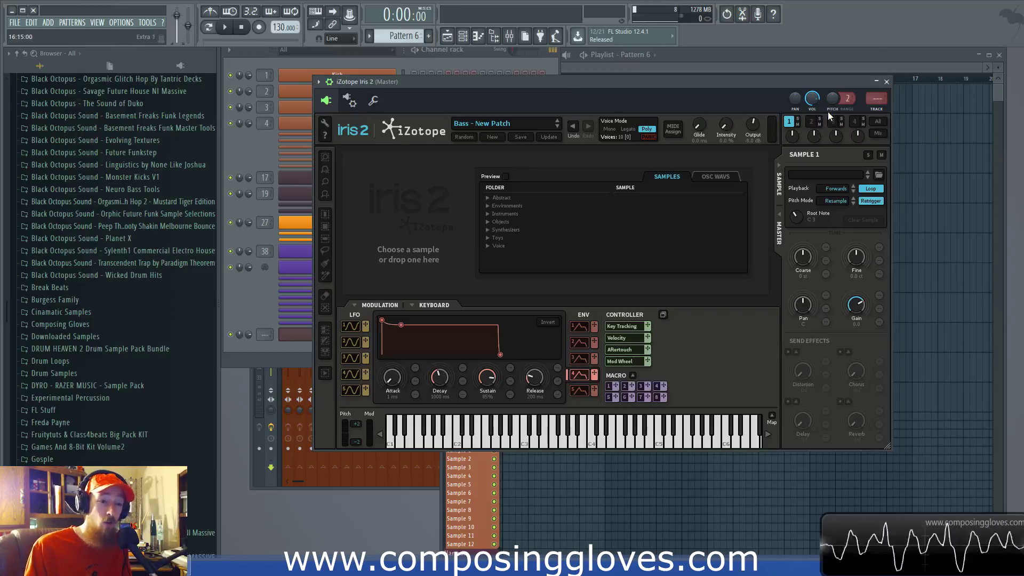
pyautogui.moveTo(702, 81); pyautogui.dragTo(702, 73)
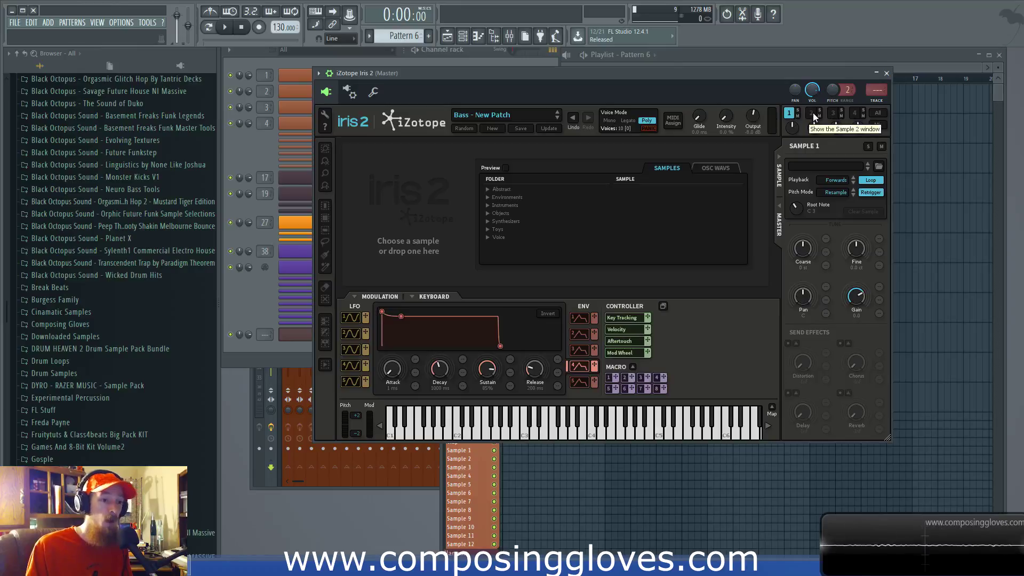
pyautogui.click(779, 205)
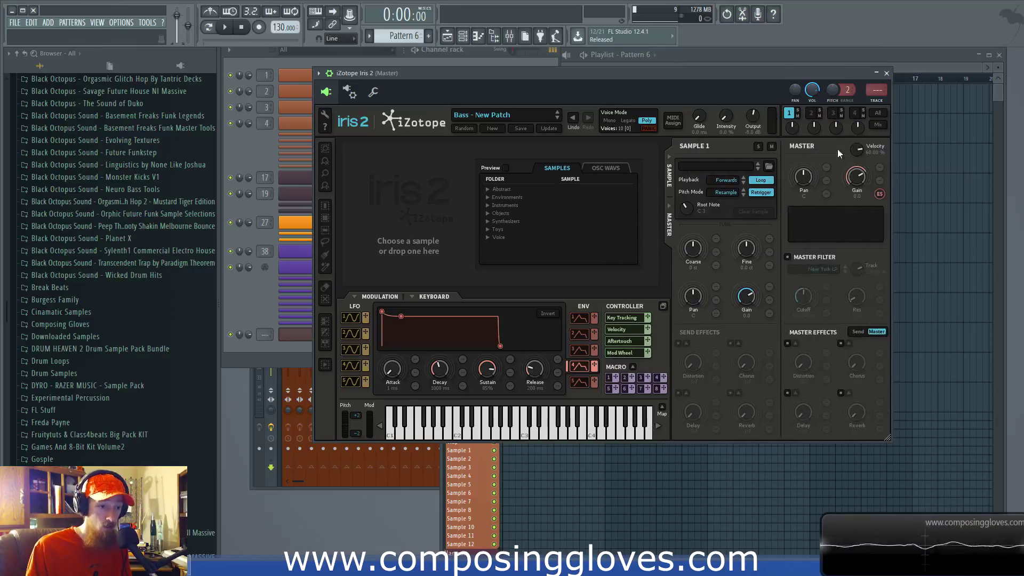
pyautogui.click(668, 205)
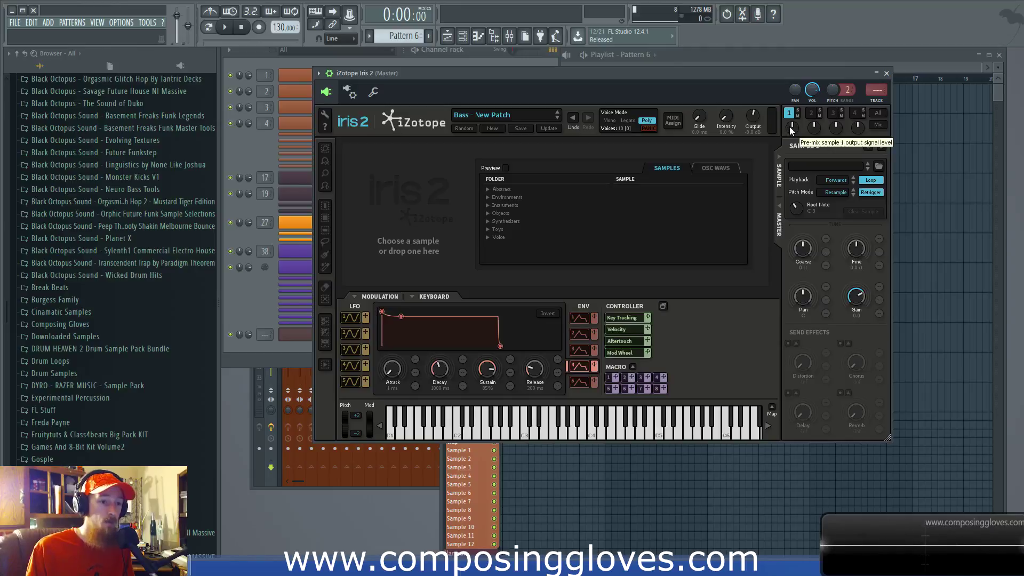
pyautogui.click(809, 114)
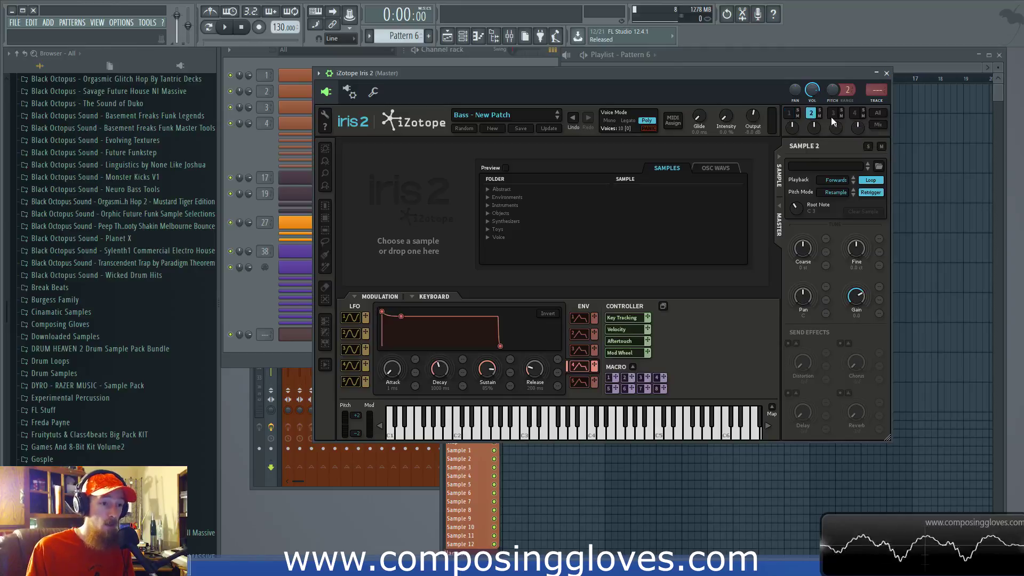
pyautogui.click(787, 114)
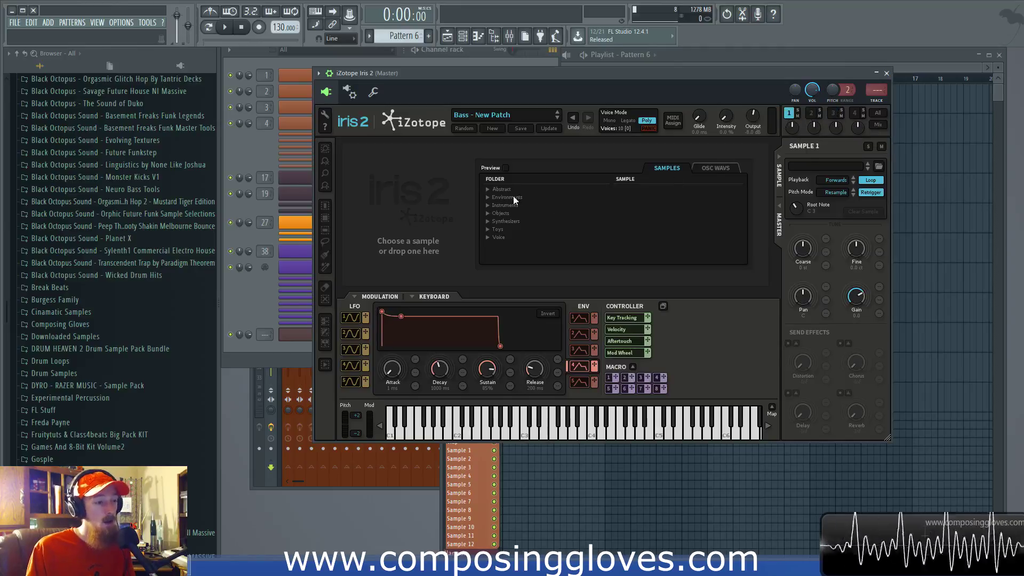
# Load Accordion Chord 1.wav from the Instruments Accordion folder into the Sample 1 slot after checking the oscillator wave categories.
pyautogui.click(717, 167)
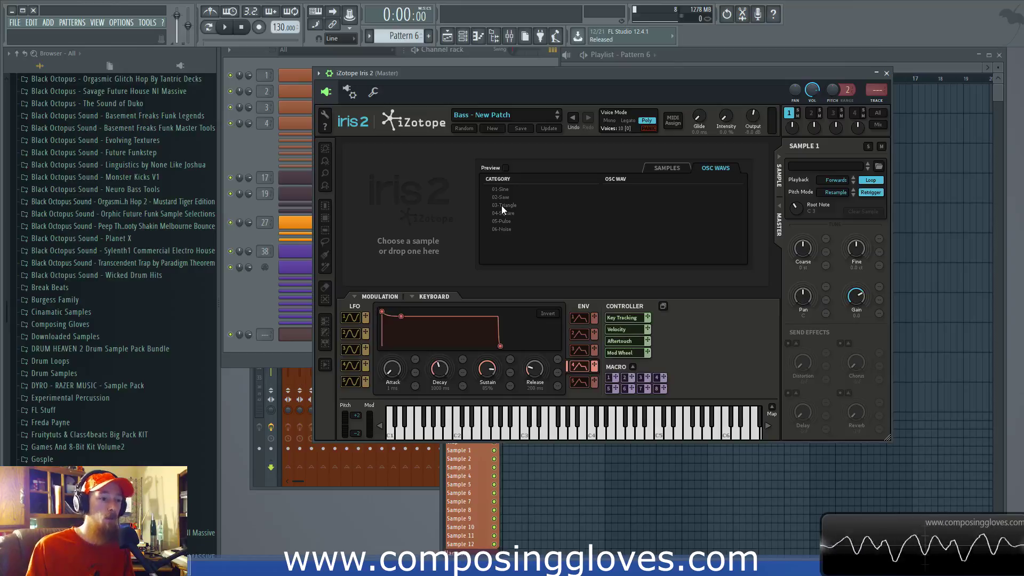
pyautogui.click(663, 170)
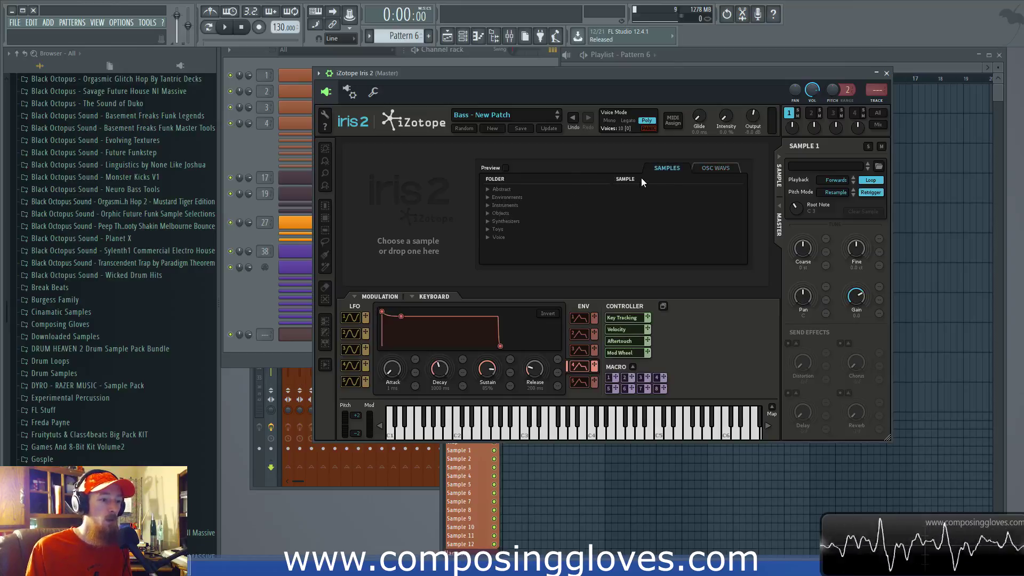
pyautogui.click(488, 206)
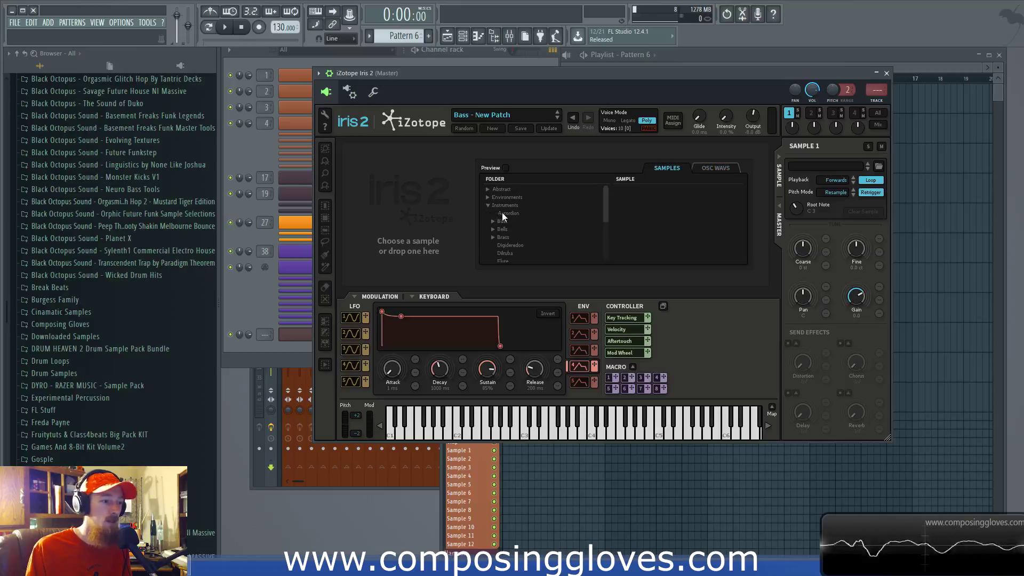
pyautogui.click(501, 213)
pyautogui.doubleClick(639, 193)
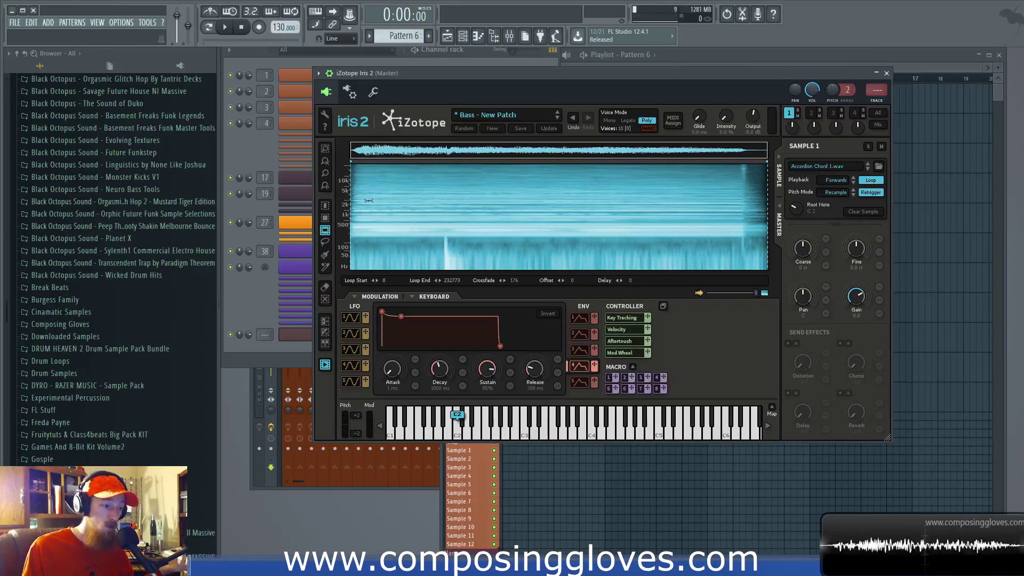
pyautogui.moveTo(763, 151)
pyautogui.mouseDown()
pyautogui.moveTo(476, 151)
pyautogui.moveTo(767, 151)
pyautogui.mouseUp()
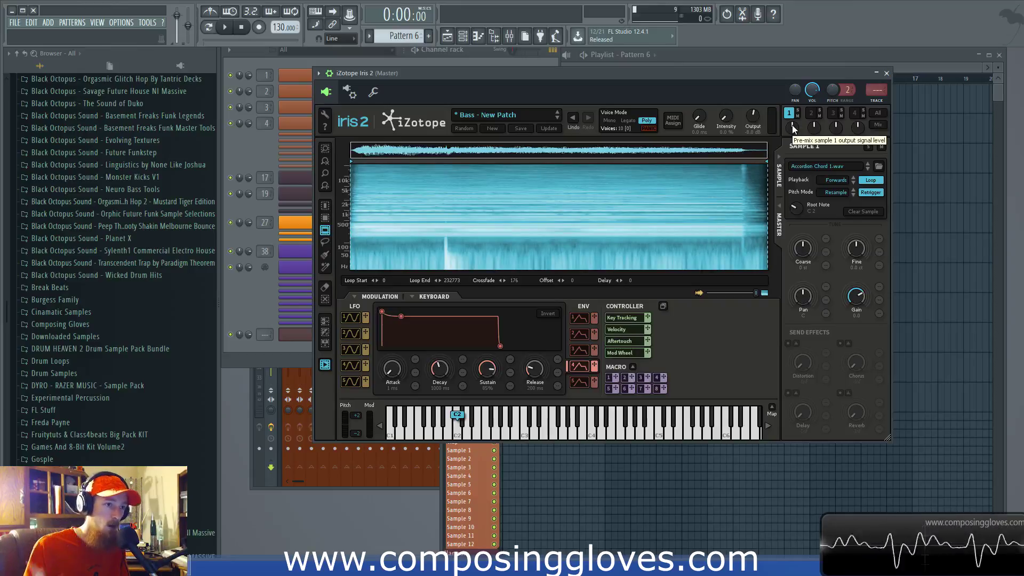
# Lower the pre-mix output level of Sample 1 and reset it to 0.
pyautogui.moveTo(792, 125); pyautogui.dragTo(792, 129)
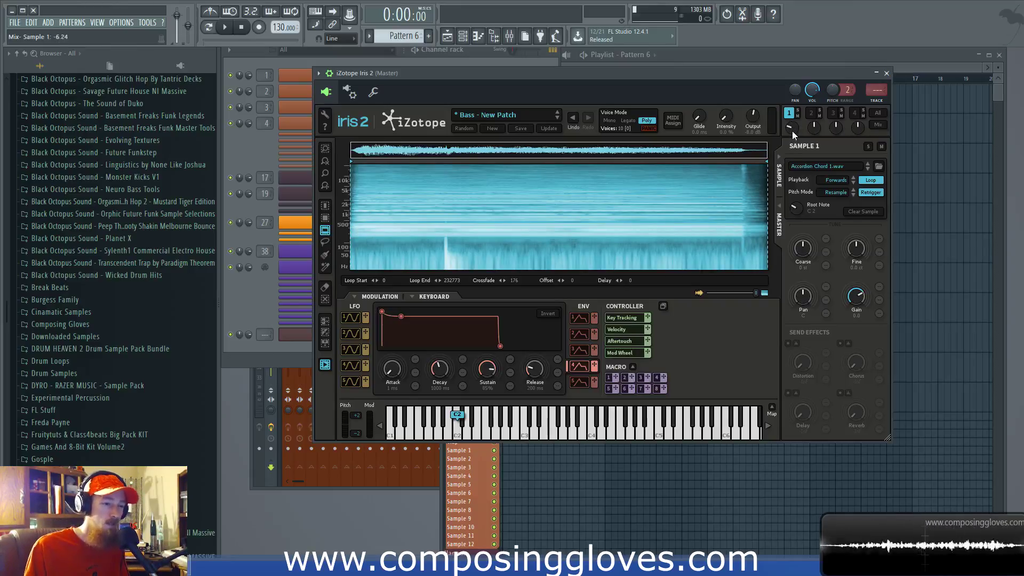
pyautogui.doubleClick(792, 130)
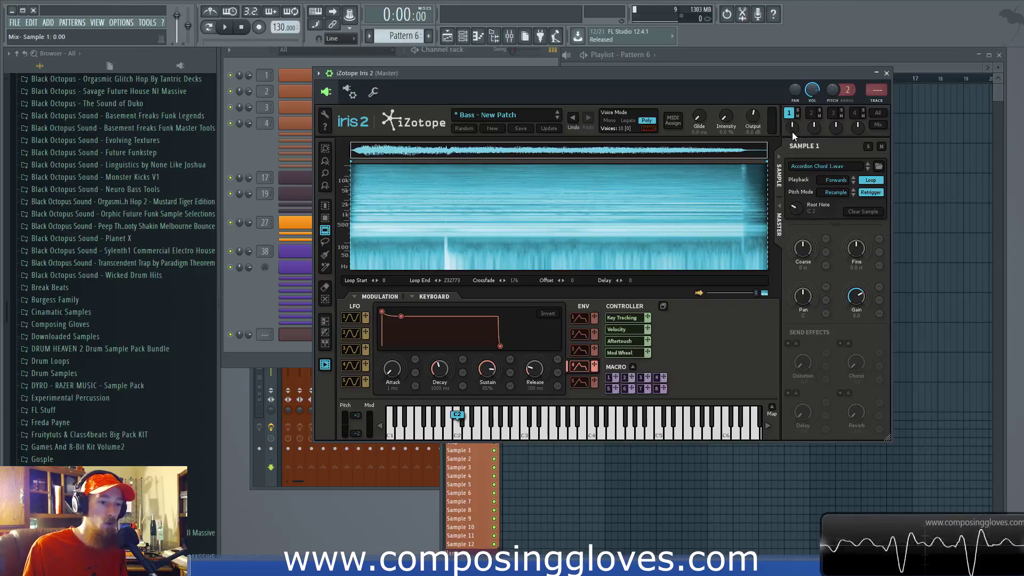
pyautogui.moveTo(791, 128); pyautogui.dragTo(804, 189)
pyautogui.doubleClick(794, 127)
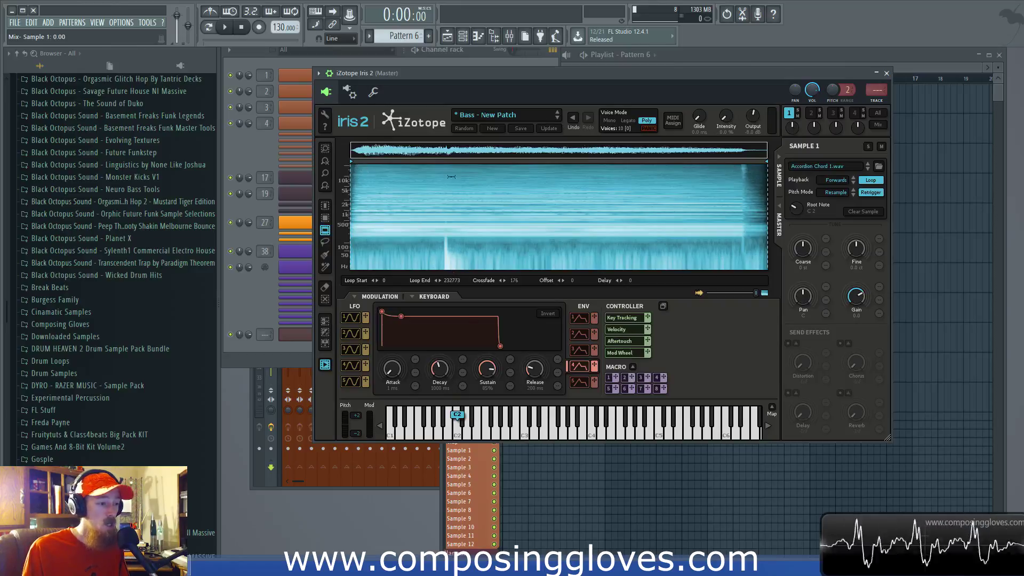
# Audition the accordion sample on the virtual keyboard at its C2 root note, a nearby key and C4.
pyautogui.click(458, 419)
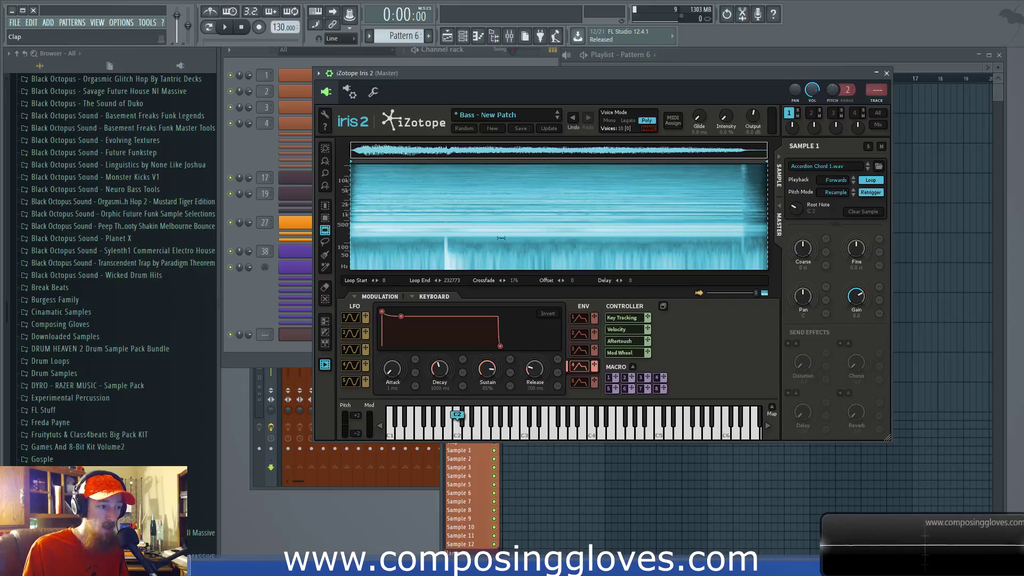
pyautogui.click(457, 417)
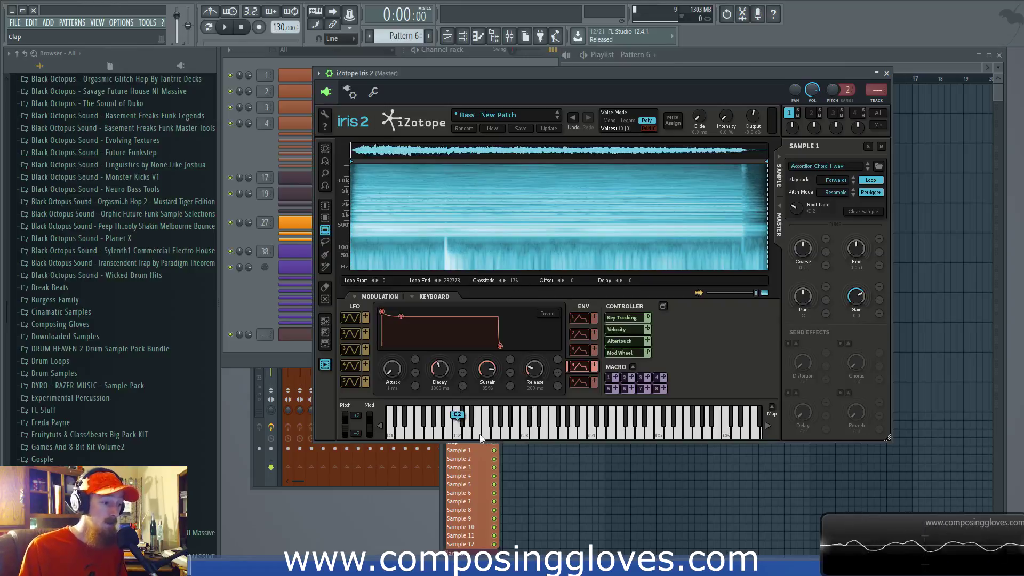
pyautogui.moveTo(456, 415)
pyautogui.mouseDown()
pyautogui.moveTo(514, 417)
pyautogui.moveTo(460, 423)
pyautogui.mouseUp()
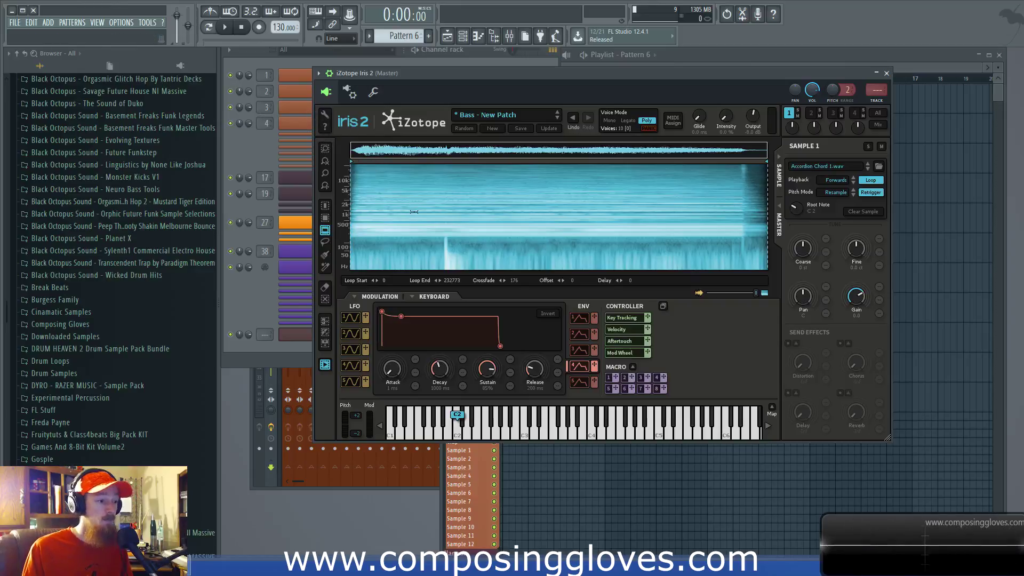
pyautogui.click(475, 422)
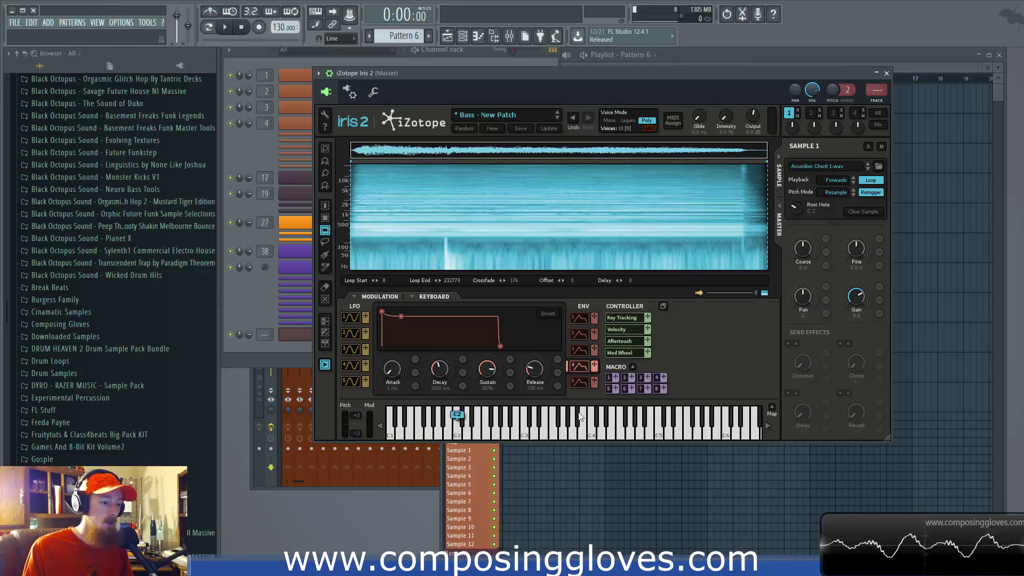
pyautogui.click(593, 433)
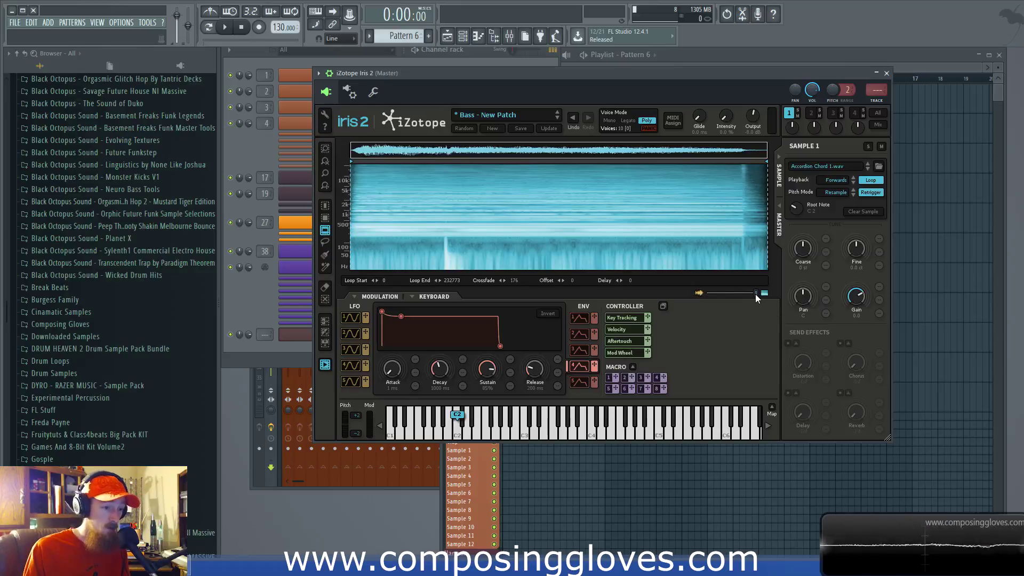
# Fade the sample display fully to the waveform and back to the spectrogram.
pyautogui.moveTo(755, 294); pyautogui.dragTo(676, 295)
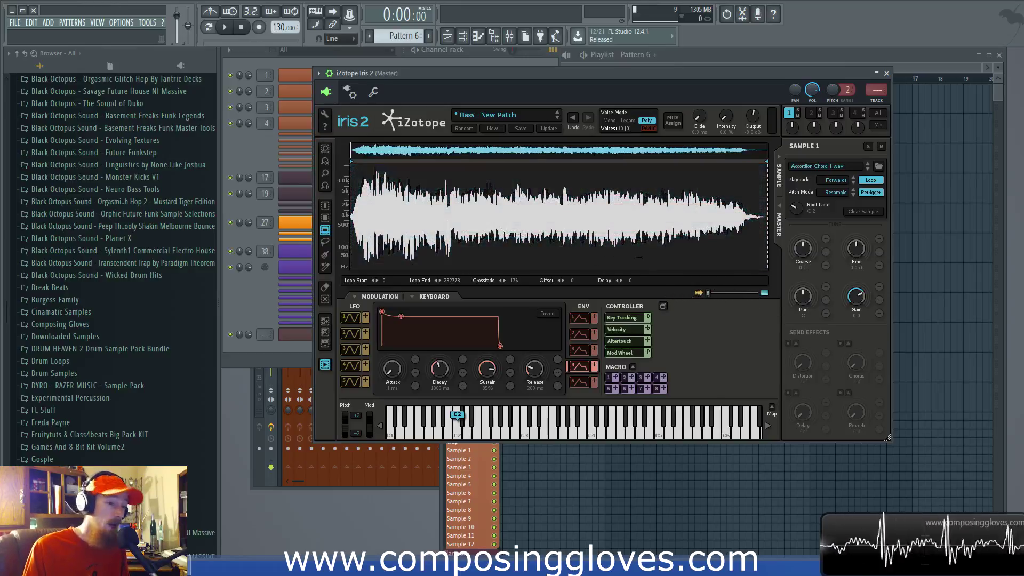
pyautogui.moveTo(712, 301); pyautogui.dragTo(780, 303)
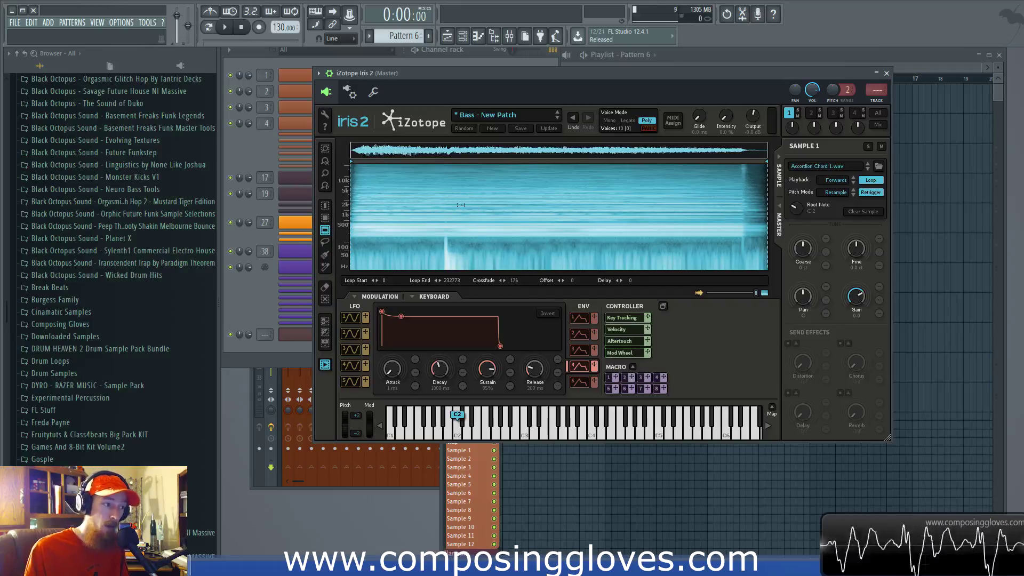
# Try several time-range selections across the accordion spectrogram and clear all selections.
pyautogui.click(326, 208)
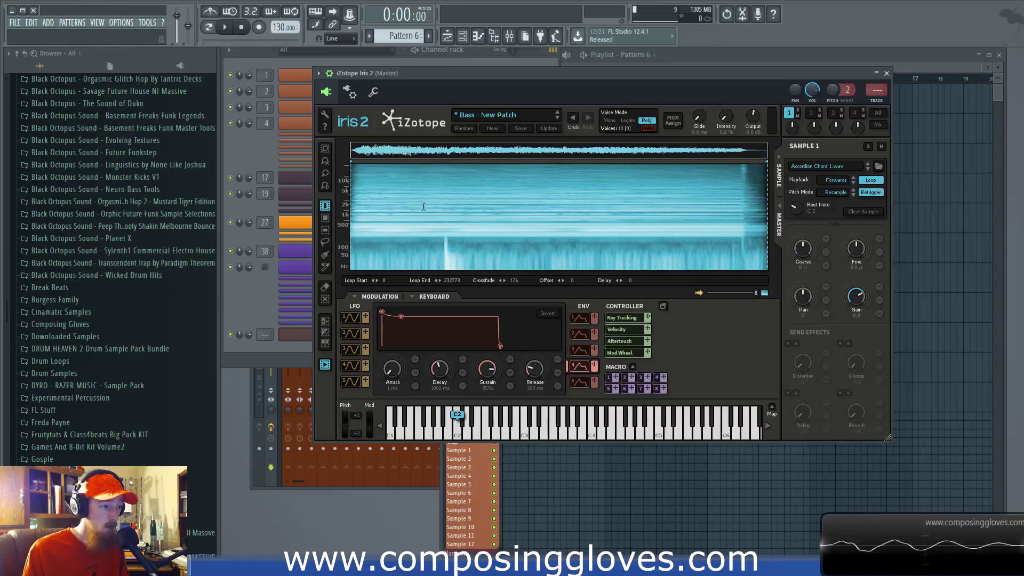
pyautogui.moveTo(442, 206); pyautogui.dragTo(372, 210)
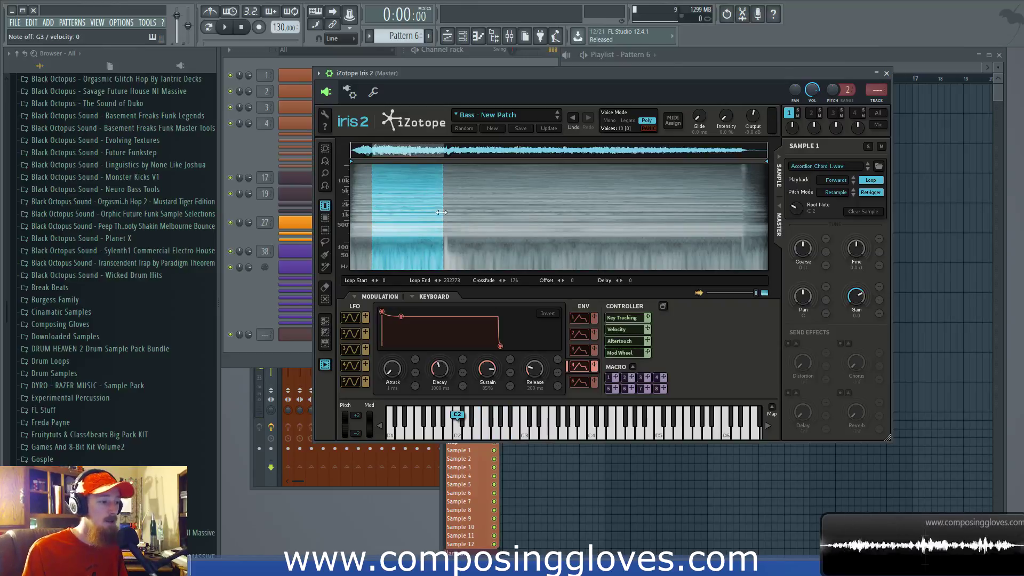
pyautogui.moveTo(443, 222); pyautogui.dragTo(729, 220)
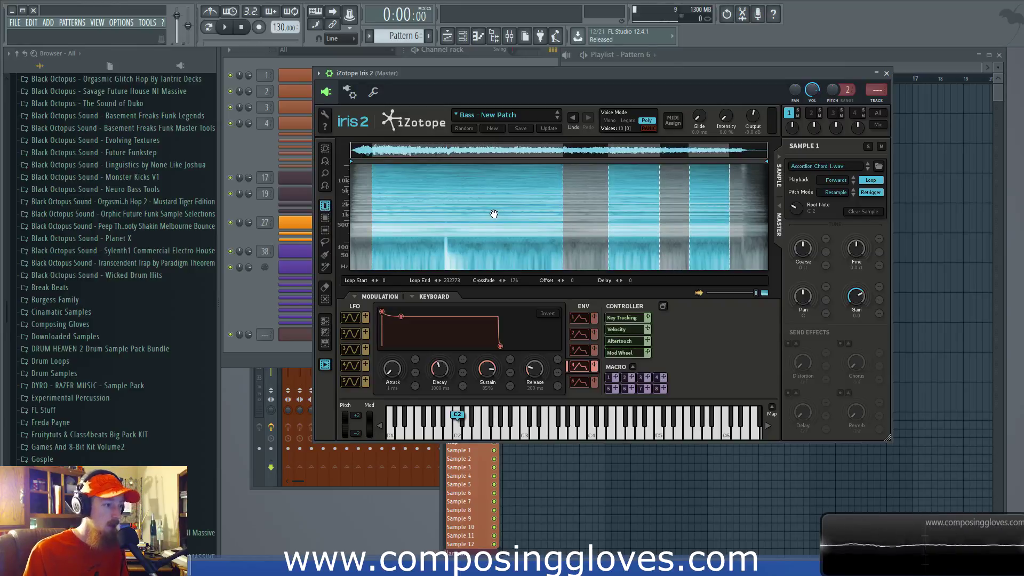
pyautogui.click(325, 301)
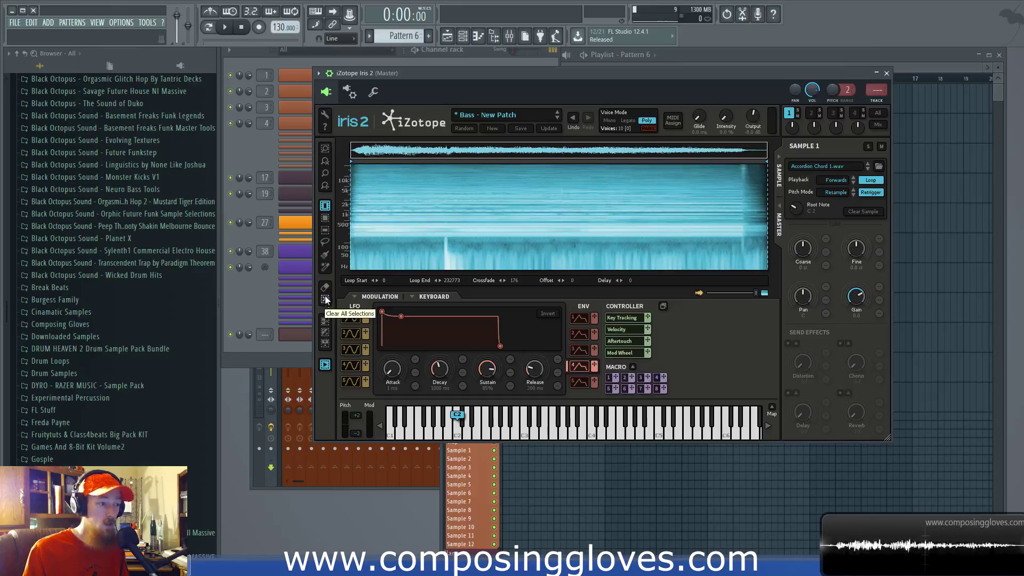
# Try a frequency-band selection from above 10 kHz down to slightly below 1 kHz across the whole sample, and clear it.
pyautogui.click(326, 230)
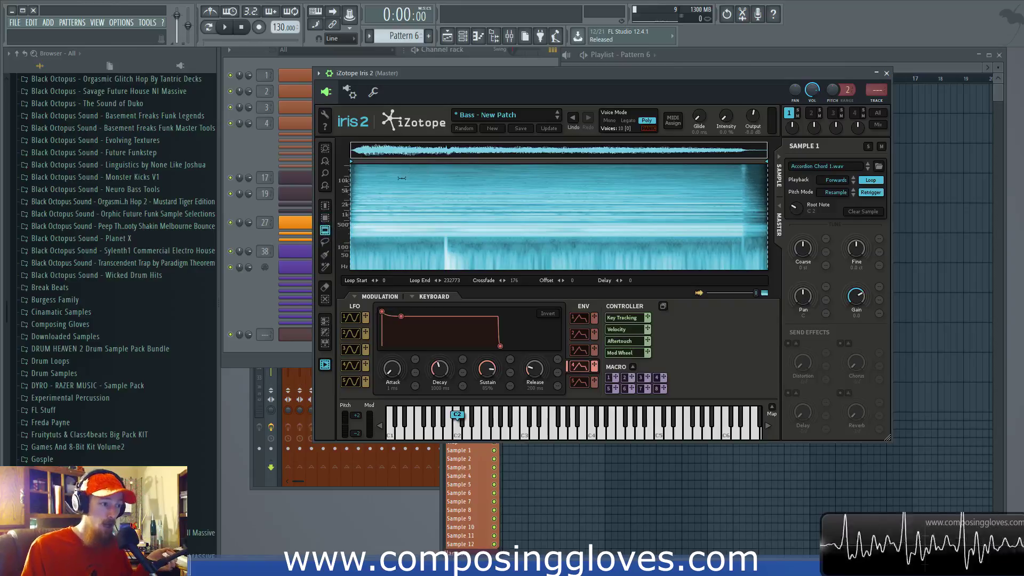
pyautogui.moveTo(374, 169); pyautogui.dragTo(376, 218)
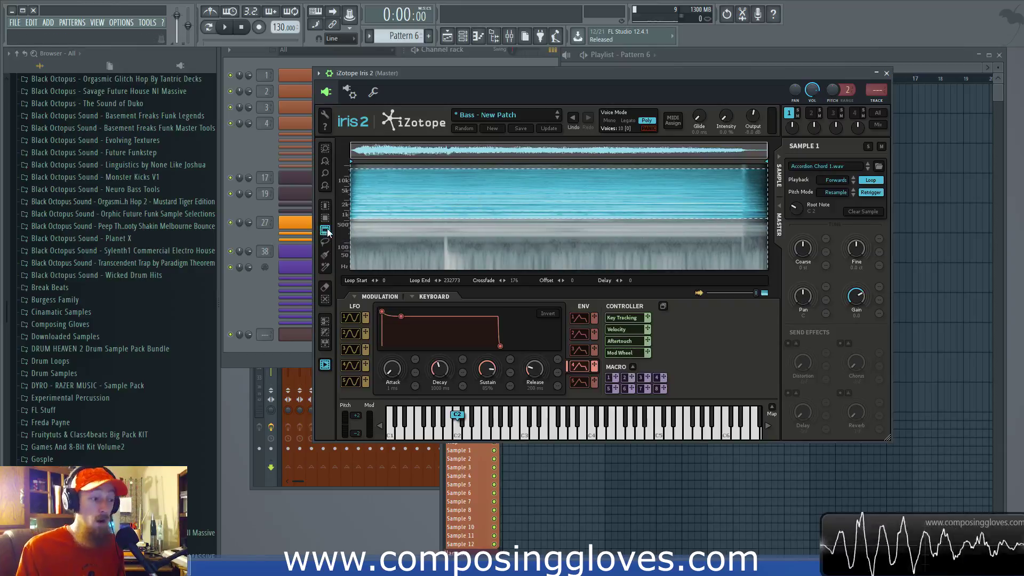
pyautogui.click(325, 299)
# Draw time-frequency rectangles on the spectrogram: a large early block, three small ones above 10 kHz, a mid-sample square and a tall column.
pyautogui.click(325, 218)
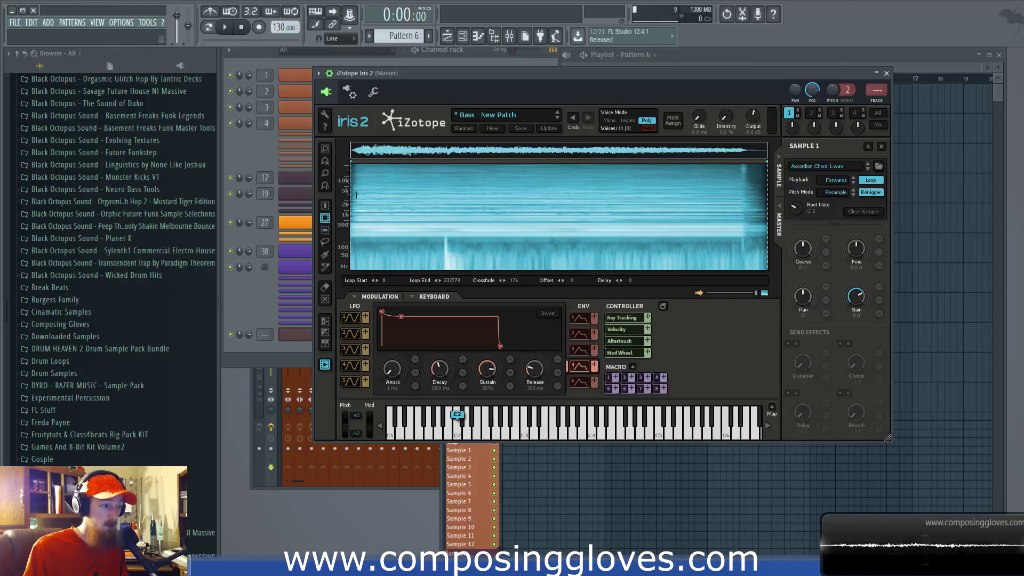
pyautogui.moveTo(360, 185); pyautogui.dragTo(487, 242)
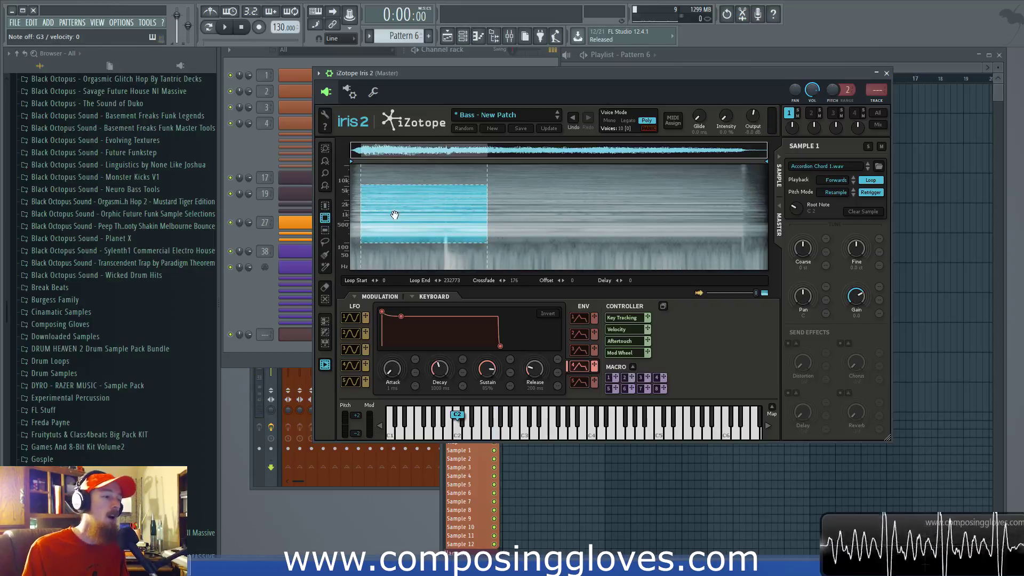
pyautogui.moveTo(376, 173); pyautogui.dragTo(425, 175)
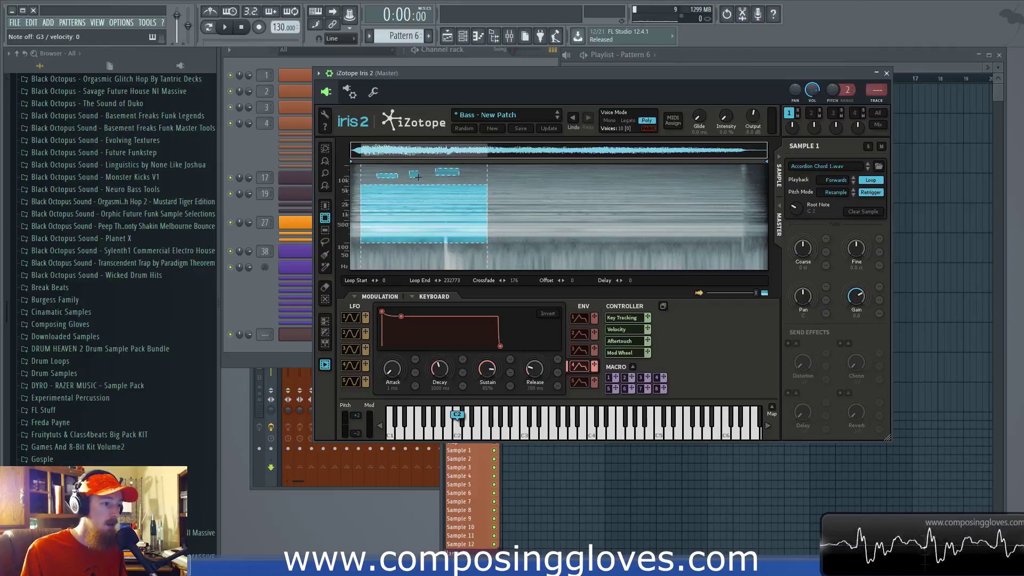
pyautogui.moveTo(517, 181); pyautogui.dragTo(505, 243)
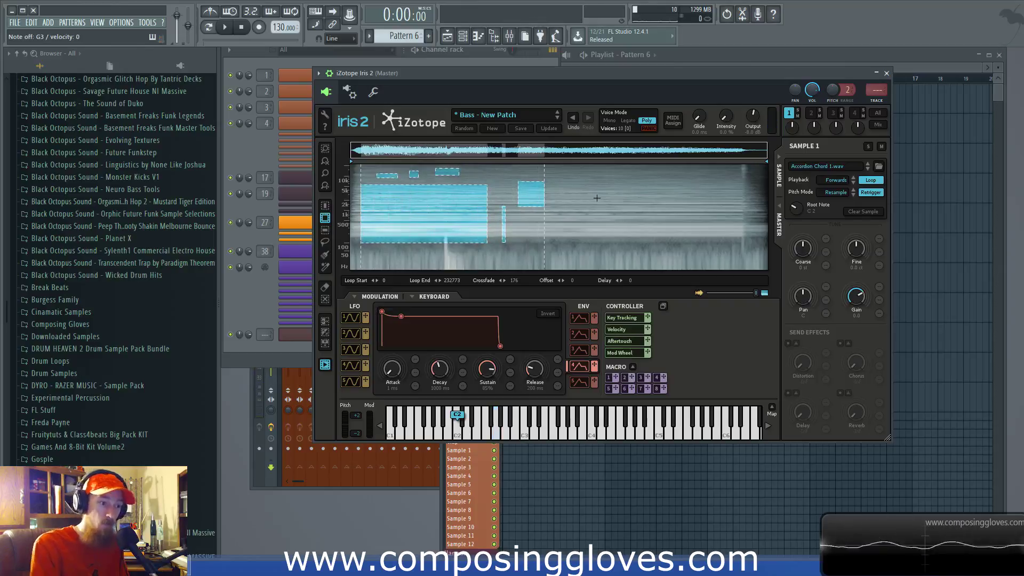
pyautogui.moveTo(492, 201); pyautogui.dragTo(513, 267)
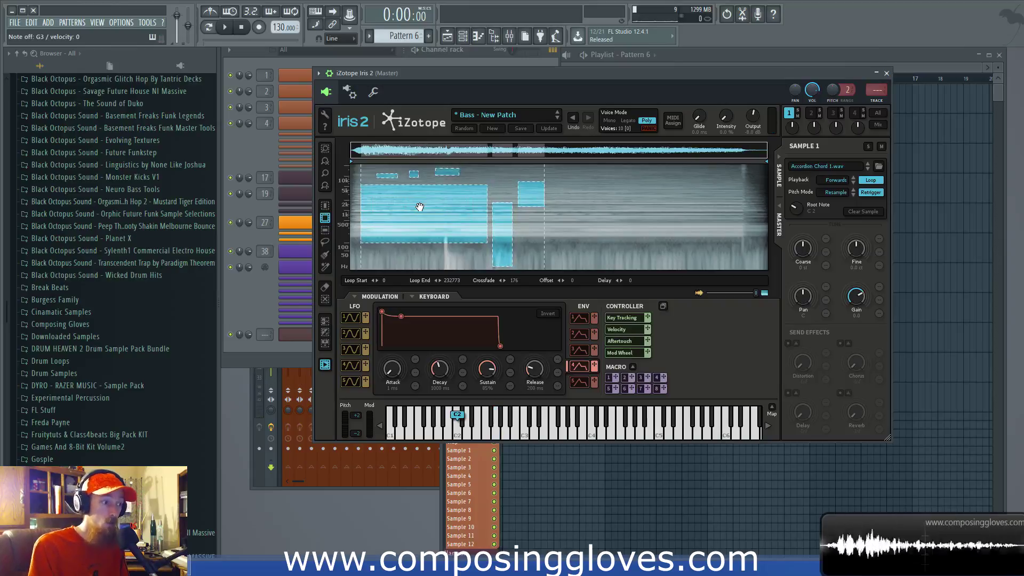
# Add free-form selections in the later half of the spectrogram and brush an arched selection near the sample's end.
pyautogui.click(326, 243)
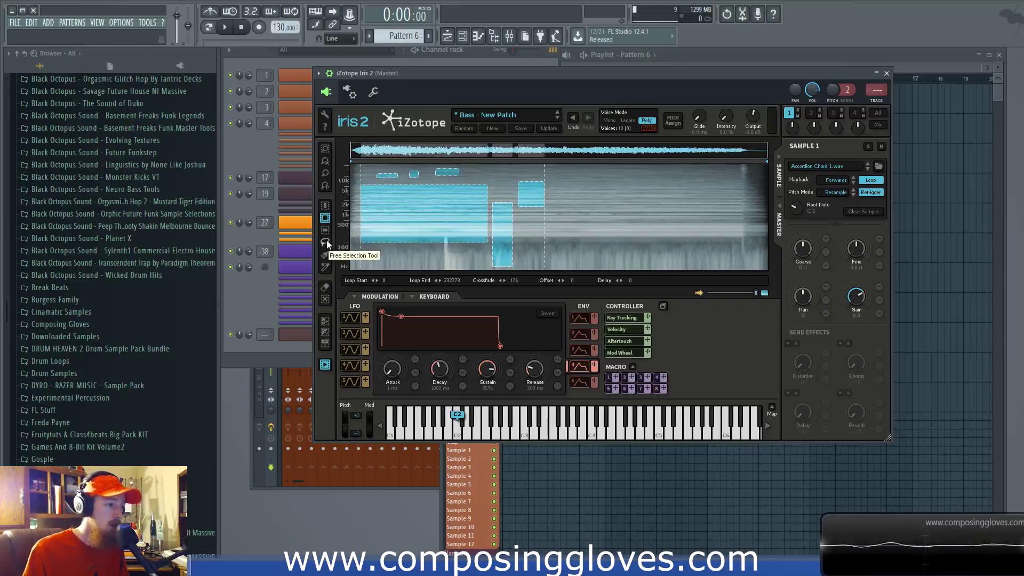
pyautogui.moveTo(628, 217)
pyautogui.mouseDown()
pyautogui.moveTo(655, 190)
pyautogui.moveTo(636, 232)
pyautogui.moveTo(584, 224)
pyautogui.moveTo(608, 234)
pyautogui.mouseUp()
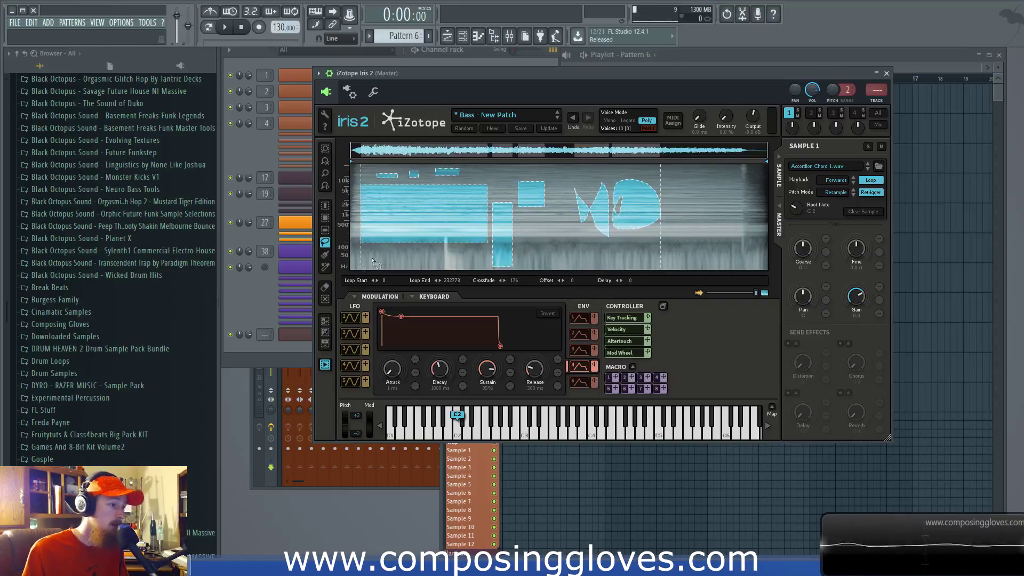
pyautogui.click(325, 255)
pyautogui.moveTo(690, 209); pyautogui.dragTo(729, 187)
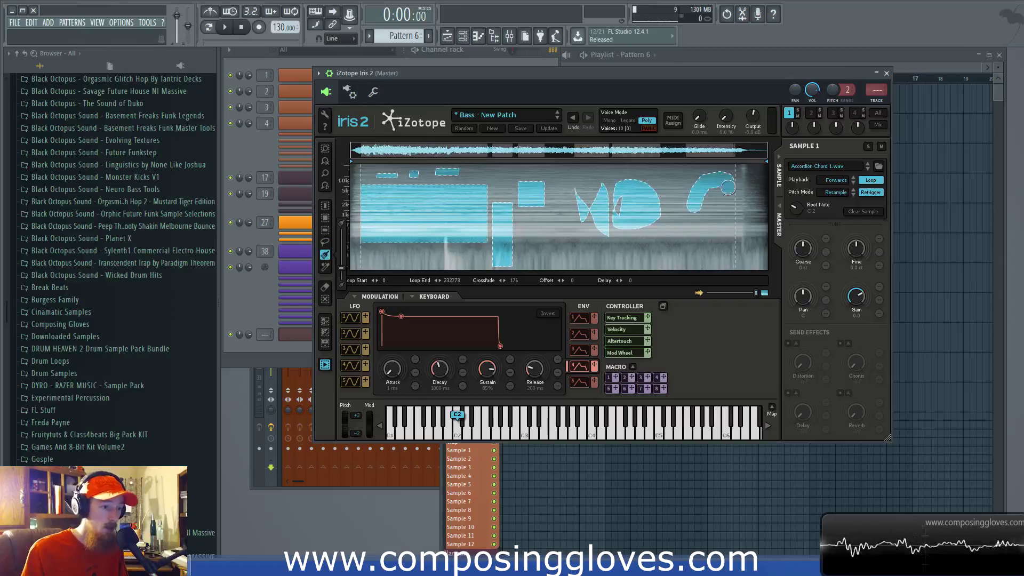
# Brush two short selections in the lower part of the spectrogram, audition the result, and clear all selections.
pyautogui.moveTo(700, 245); pyautogui.dragTo(655, 239)
pyautogui.moveTo(554, 245); pyautogui.dragTo(540, 217)
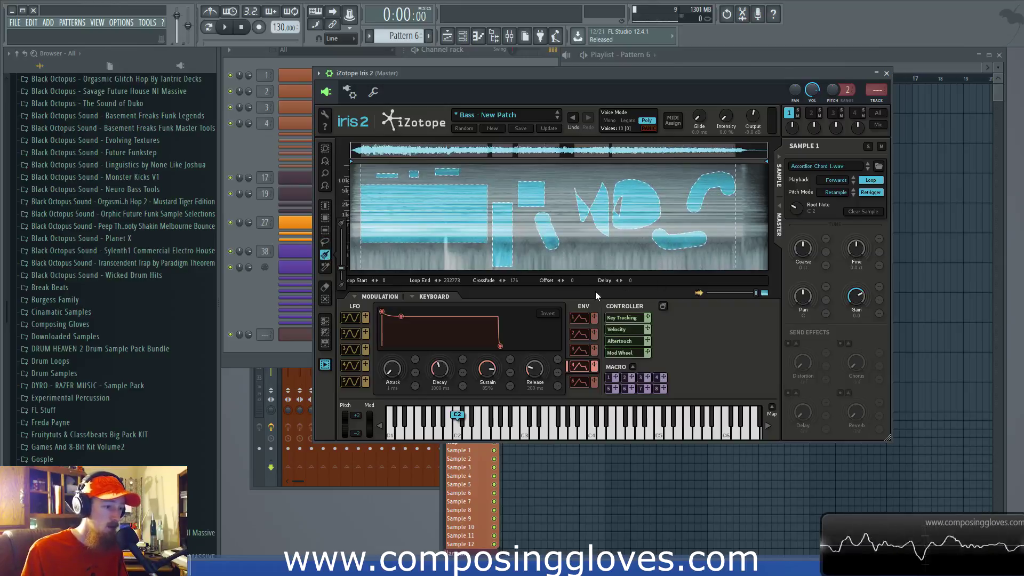
pyautogui.press('b')
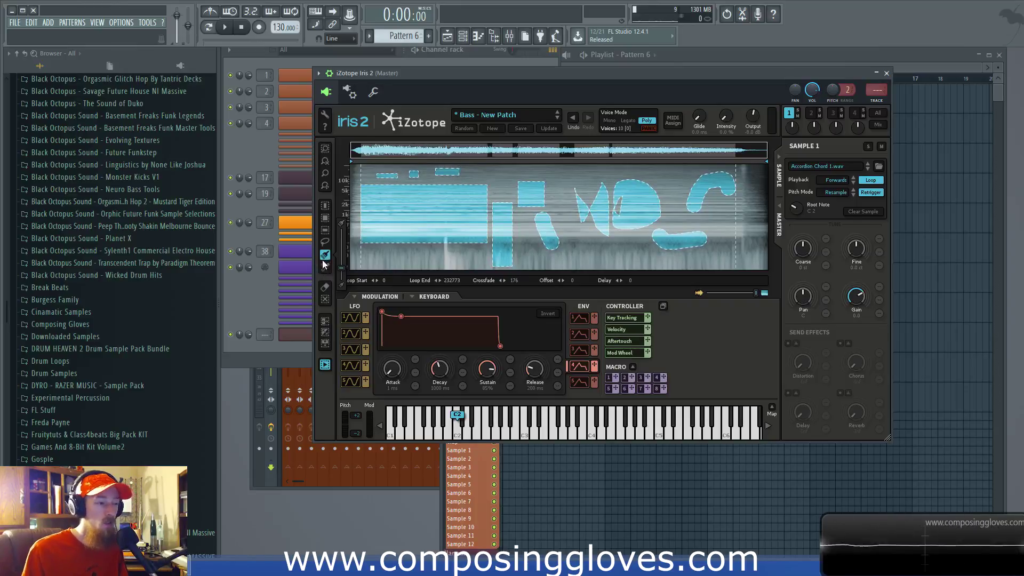
pyautogui.click(324, 301)
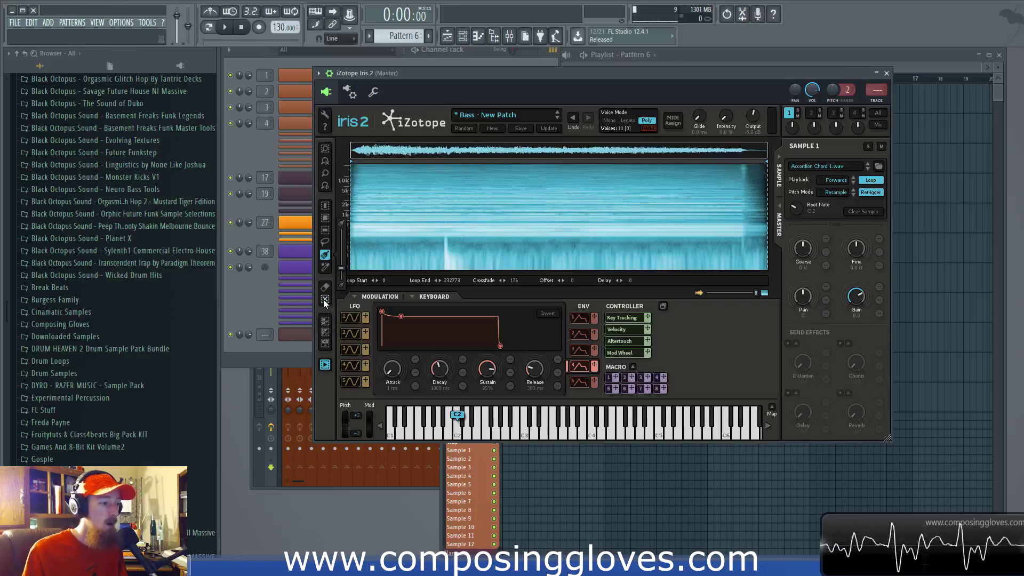
# Use the Magic Wand to select the band near 500 Hz, add the band near 1 kHz, extend both to their harmonics, and audition them.
pyautogui.click(323, 268)
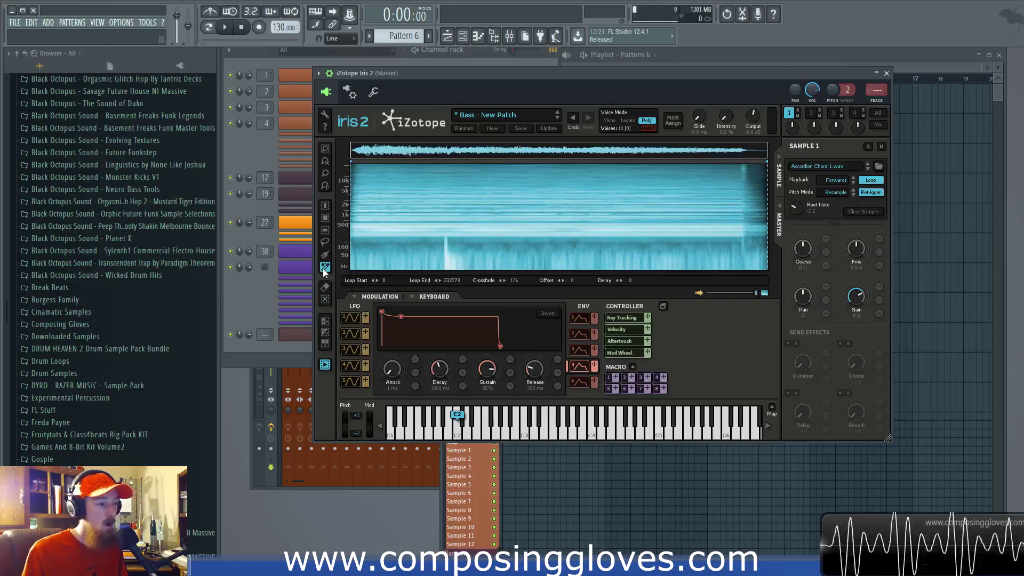
pyautogui.click(389, 232)
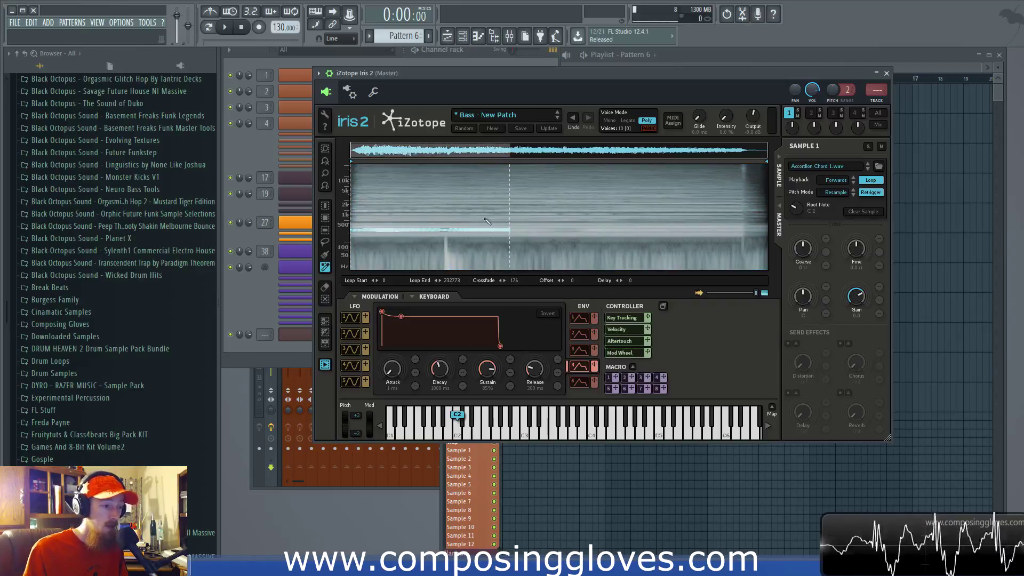
pyautogui.keyDown('shift'); pyautogui.click(520, 221); pyautogui.keyUp('shift')
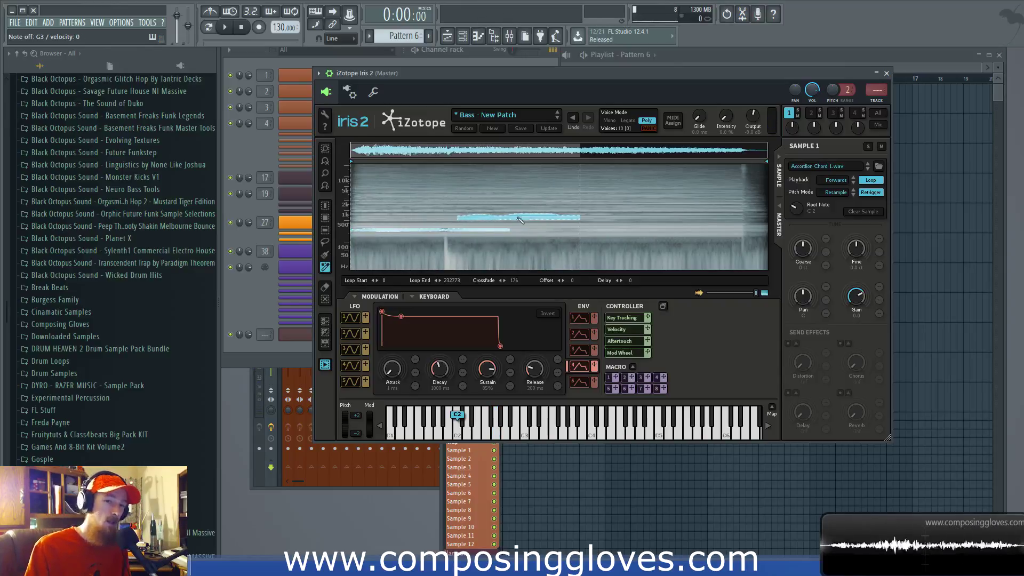
pyautogui.click(398, 230)
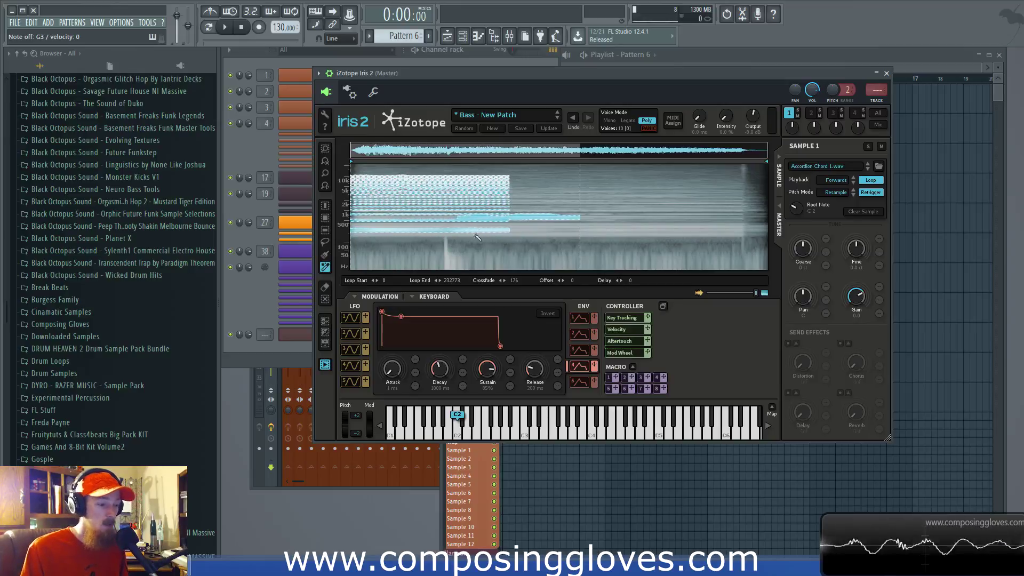
pyautogui.press('b')
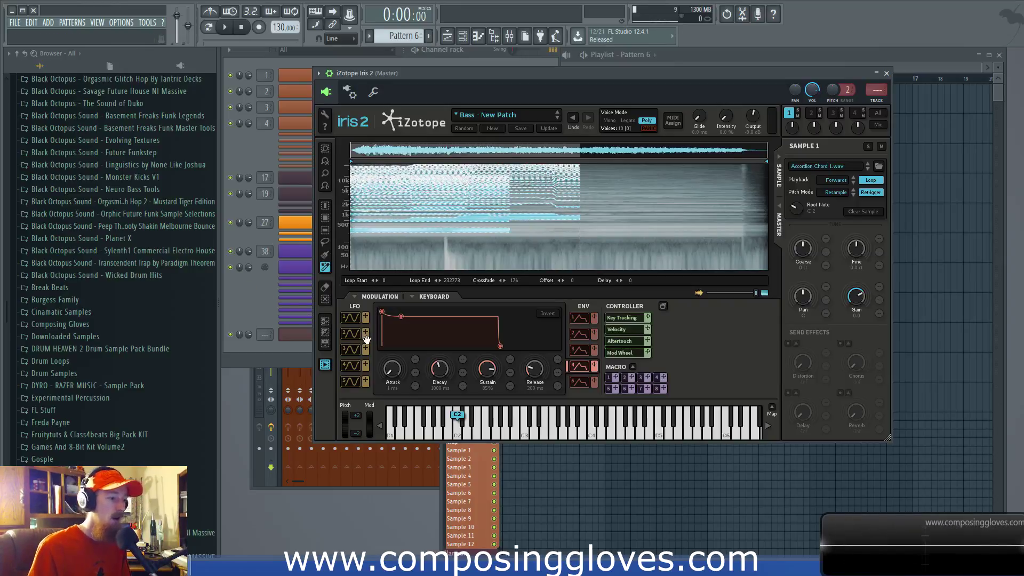
# Erase a curved stroke through the early part of the wand selection, audition it, and undo the erasure.
pyautogui.click(325, 287)
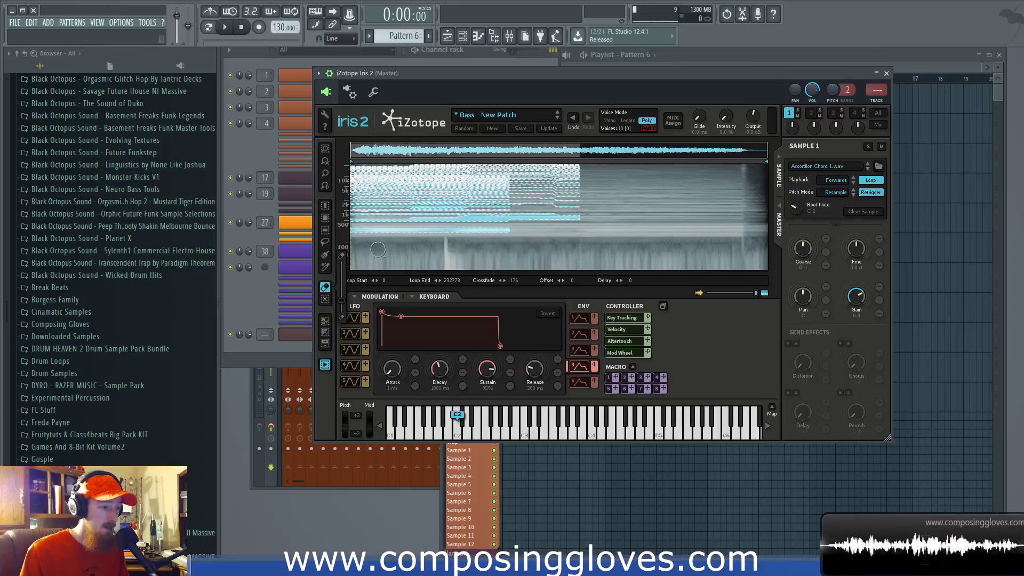
pyautogui.moveTo(413, 202)
pyautogui.mouseDown()
pyautogui.moveTo(470, 178)
pyautogui.moveTo(441, 184)
pyautogui.mouseUp()
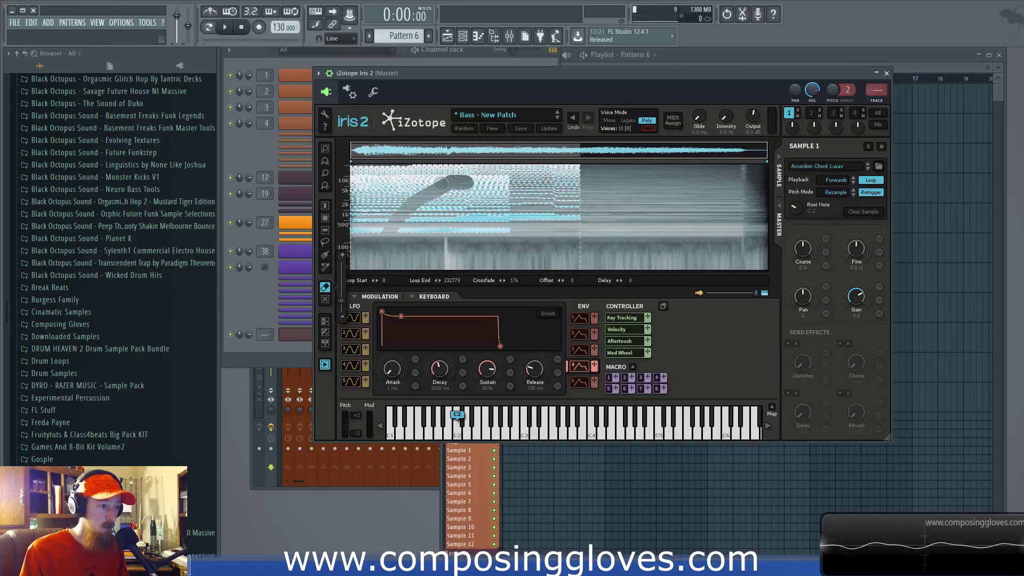
pyautogui.press('b')
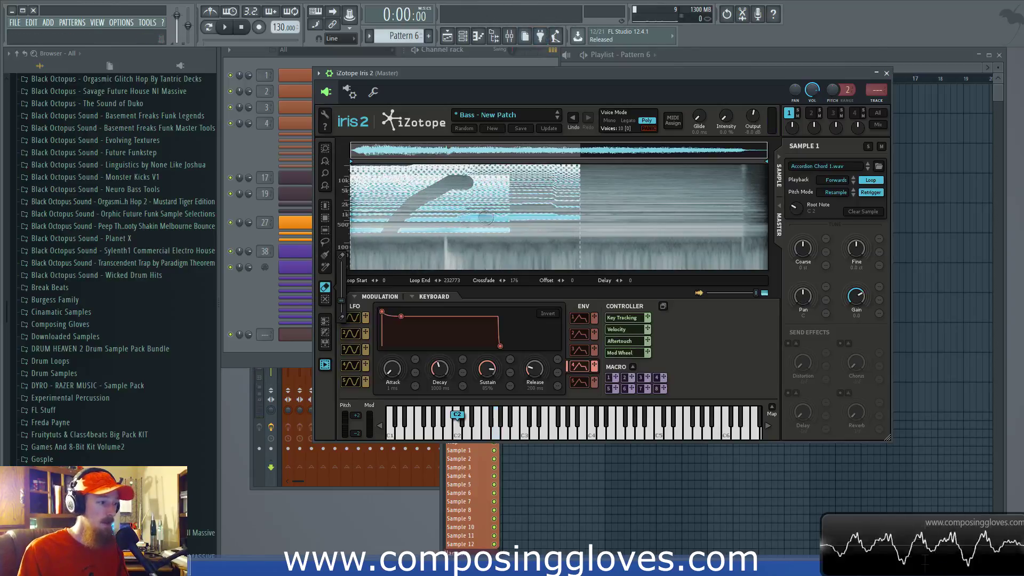
pyautogui.click(574, 118)
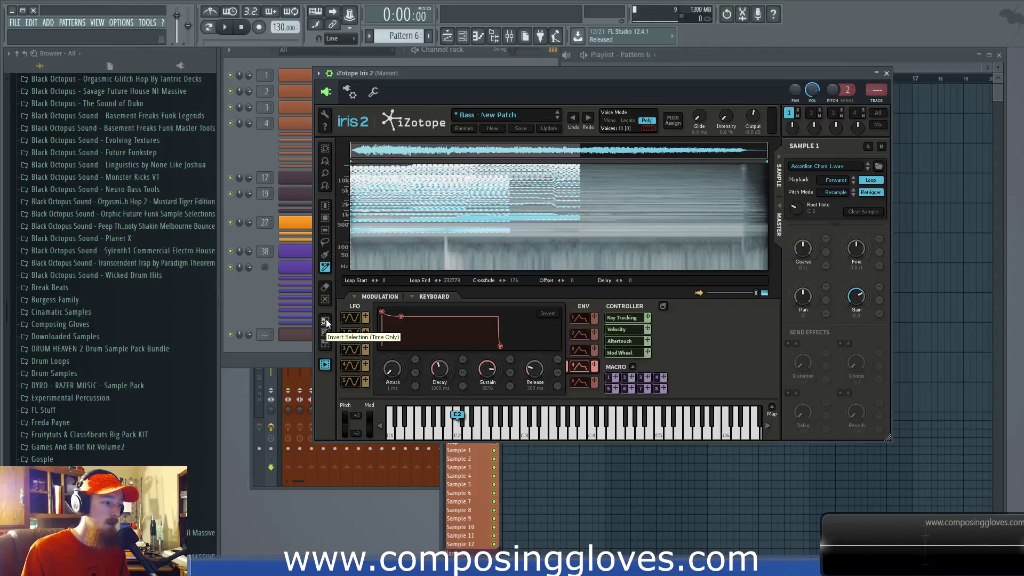
# Try inverting the harmonic selection in time only, in both time and frequency, and in frequency only.
pyautogui.click(451, 237)
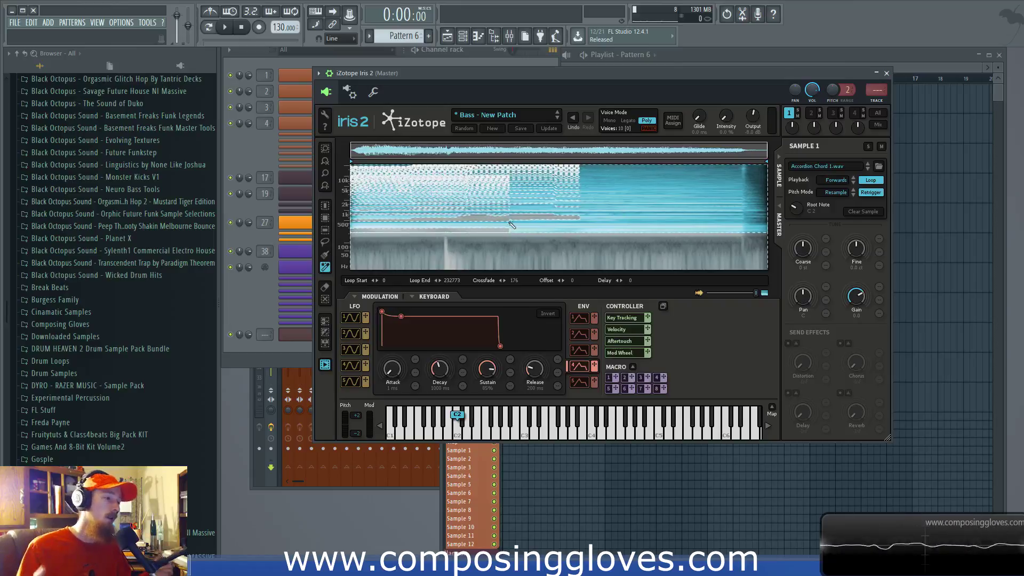
pyautogui.press('b')
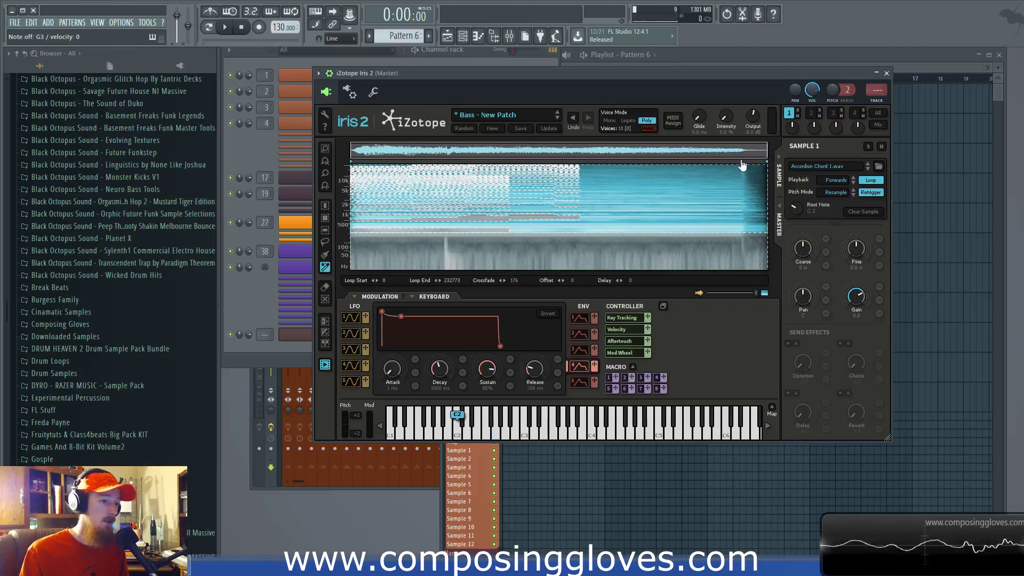
pyautogui.click(331, 337)
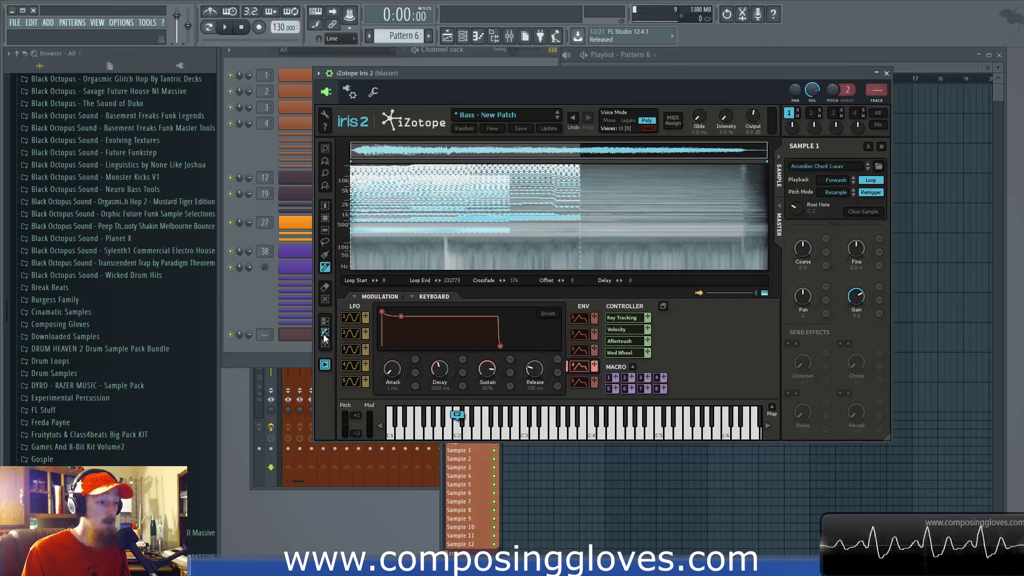
pyautogui.click(387, 172)
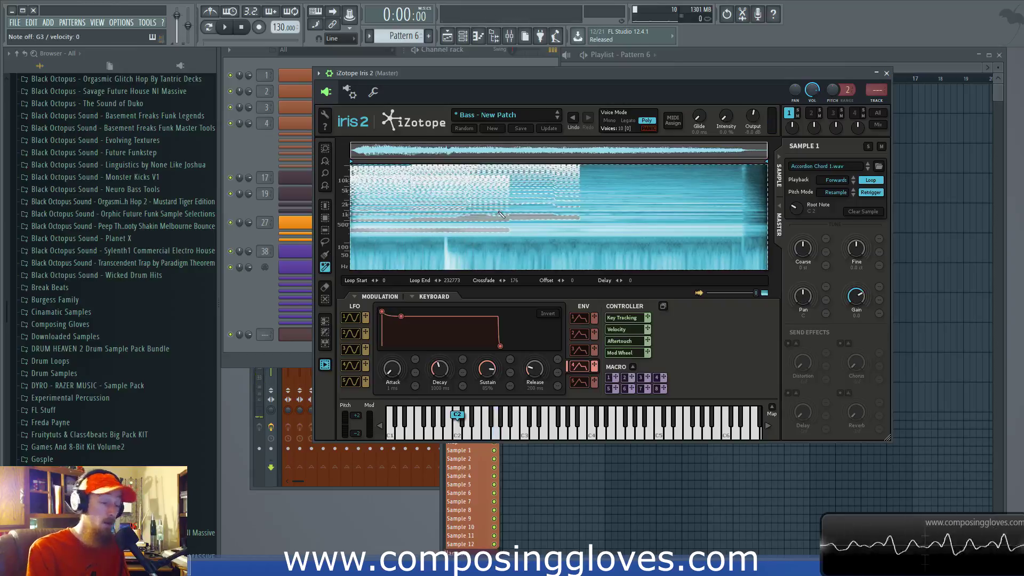
pyautogui.click(325, 345)
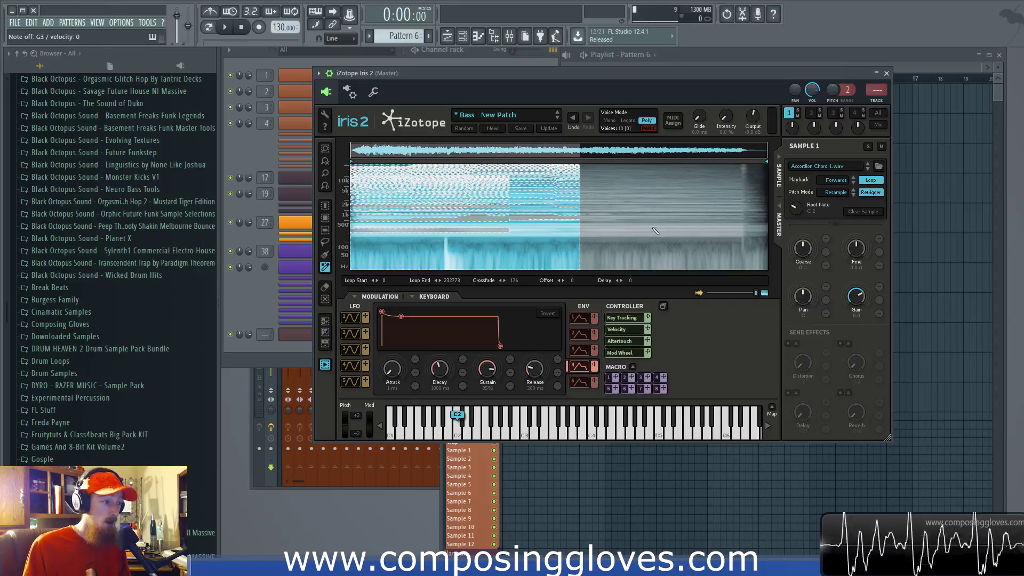
# Move the iZotope Iris 2 window slightly, and close and reopen it from its channel.
pyautogui.moveTo(514, 72); pyautogui.dragTo(523, 67)
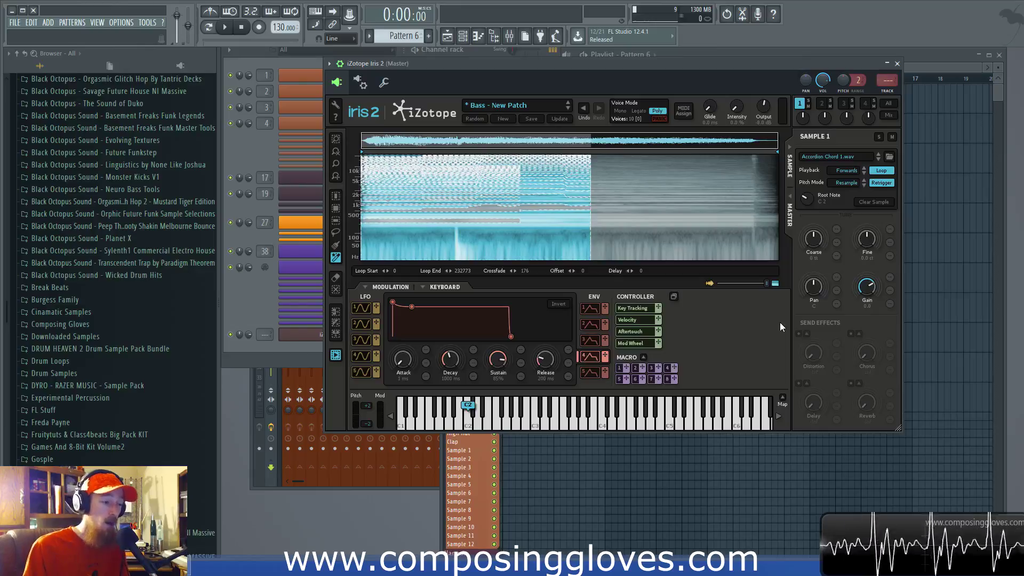
pyautogui.click(308, 338)
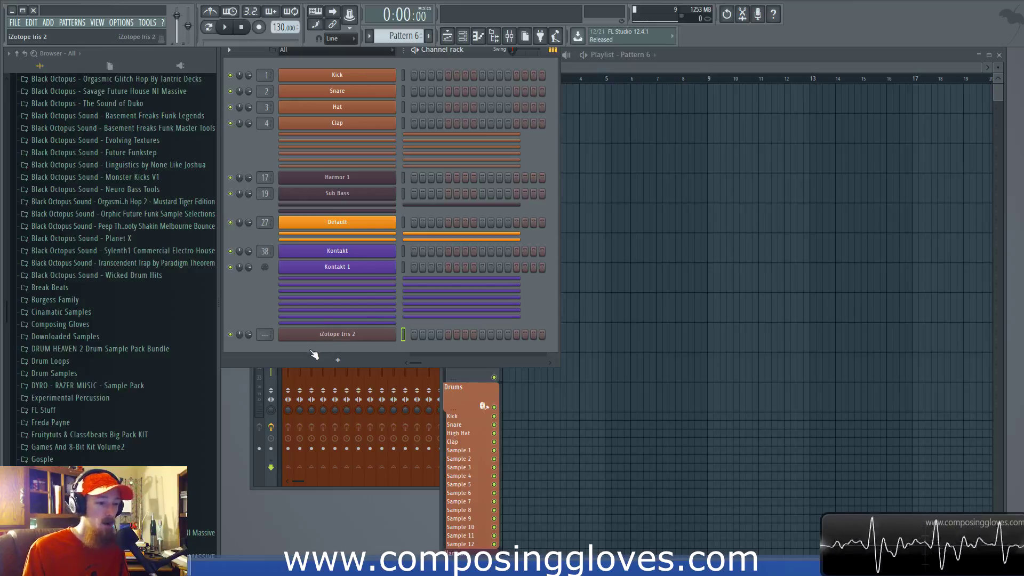
pyautogui.click(316, 335)
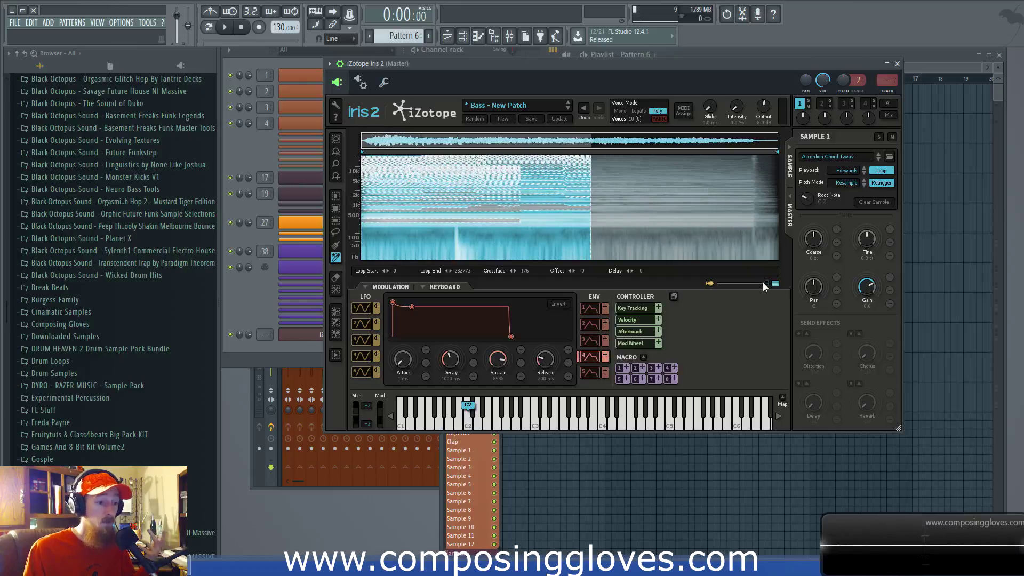
# Blend the sample display from spectrogram to waveform and back to the full spectrogram.
pyautogui.moveTo(766, 283); pyautogui.dragTo(705, 286)
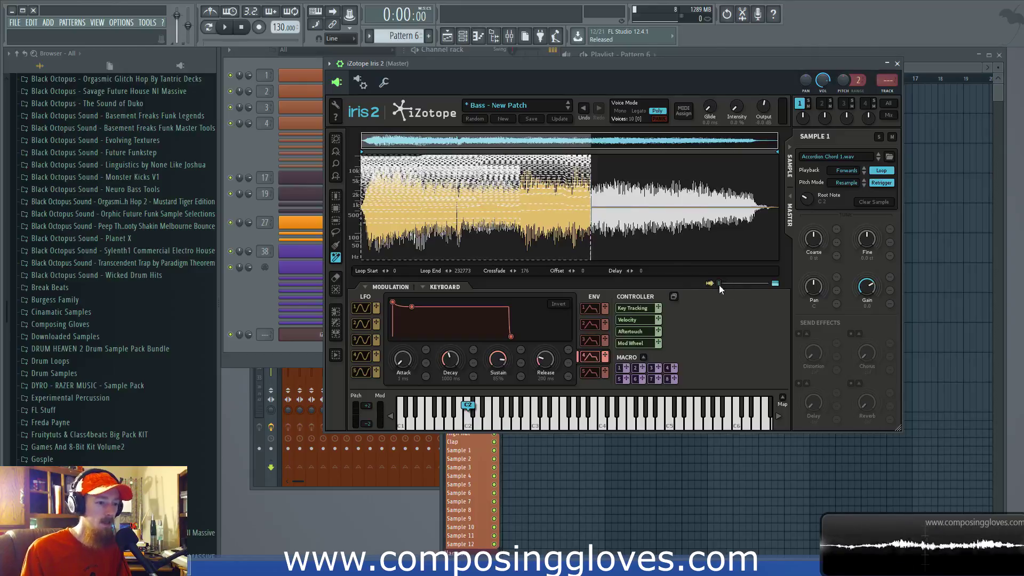
pyautogui.moveTo(719, 283); pyautogui.dragTo(842, 293)
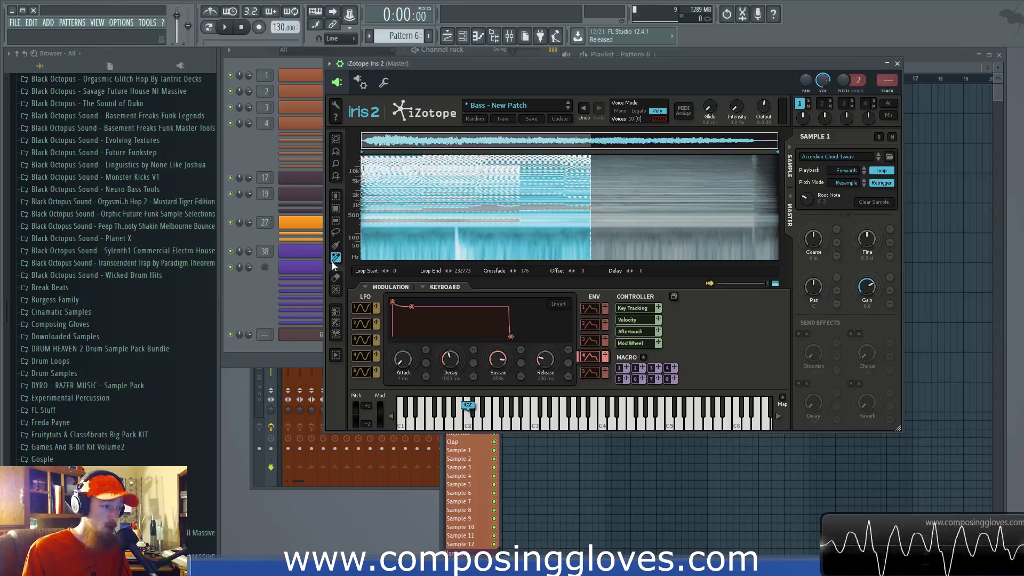
# Clear all spectrogram selections and refresh the display by closing and reopening the iZotope Iris 2 window.
pyautogui.click(335, 293)
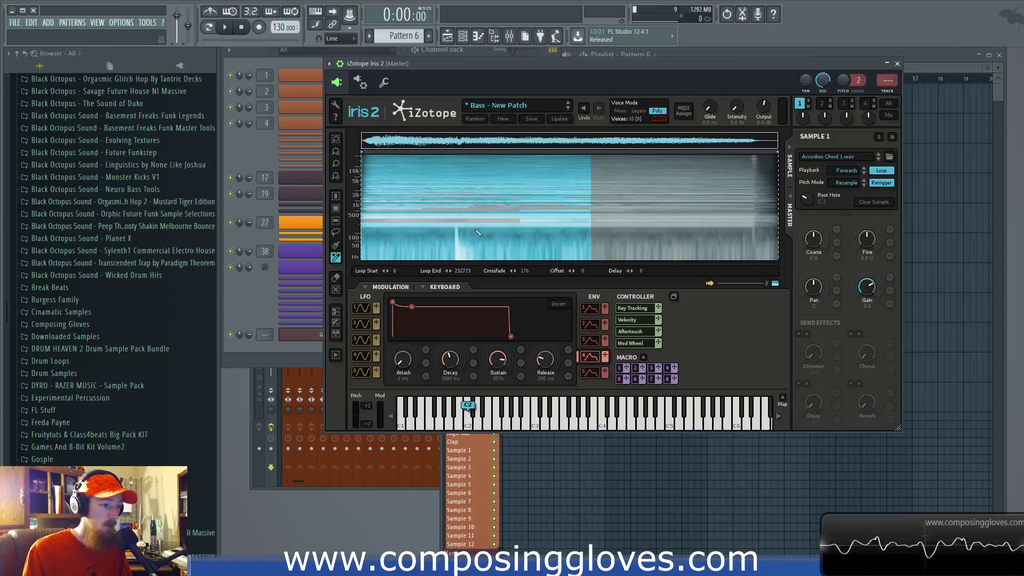
pyautogui.click(336, 278)
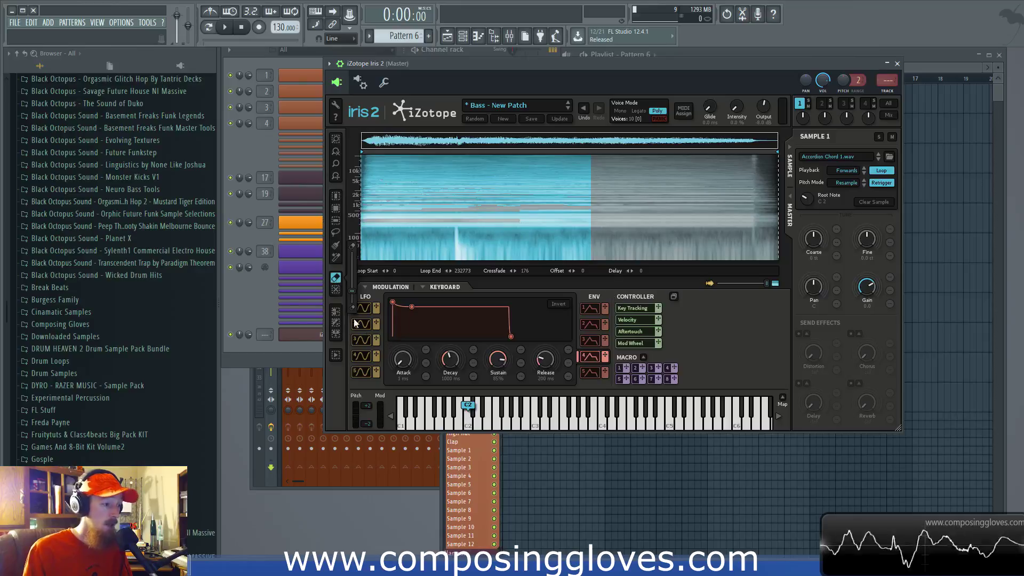
pyautogui.click(319, 336)
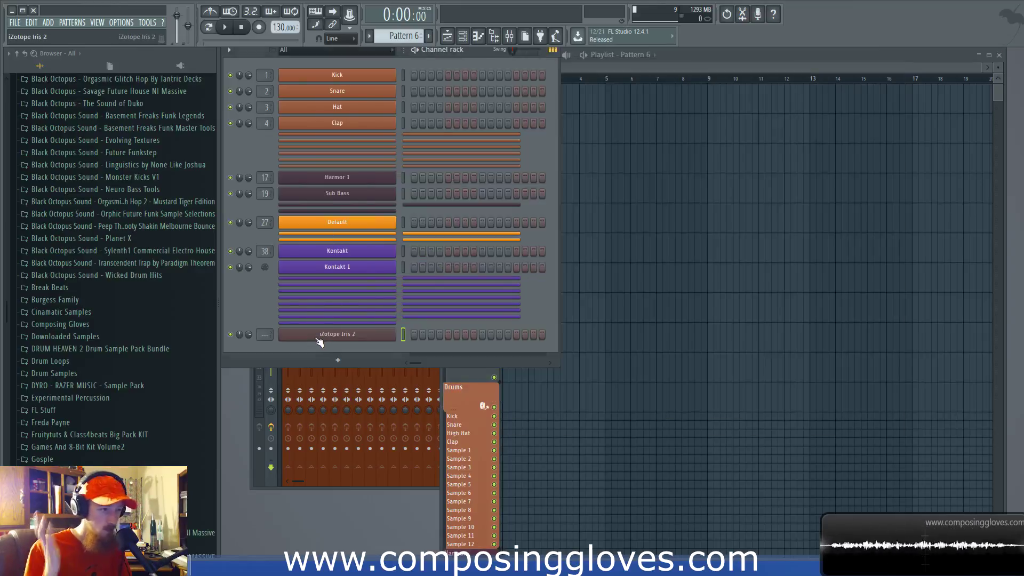
pyautogui.click(338, 332)
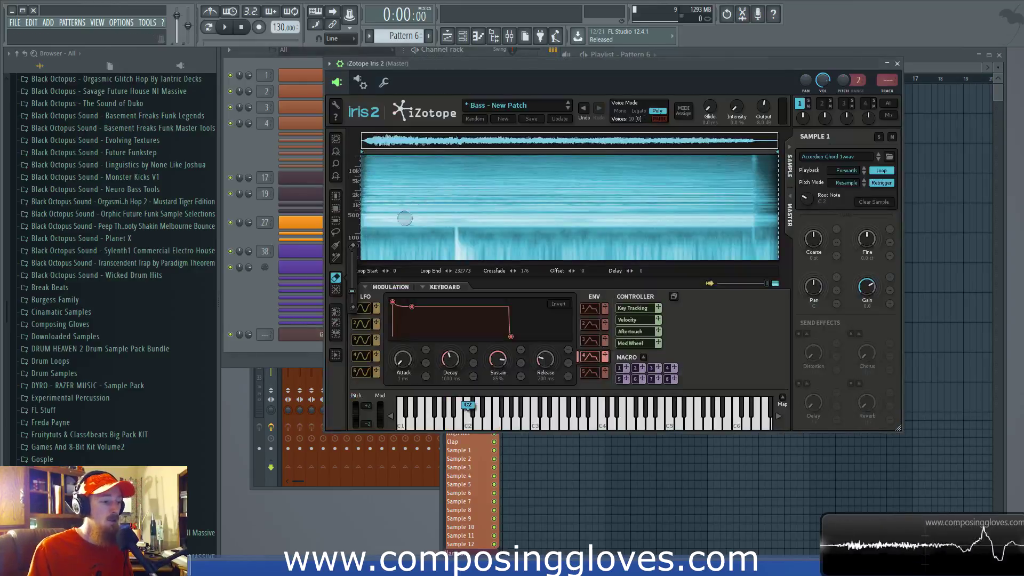
# Set the sample's loop start to about 46,700 and its loop end to about 129,500.
pyautogui.moveTo(394, 272); pyautogui.dragTo(417, 133)
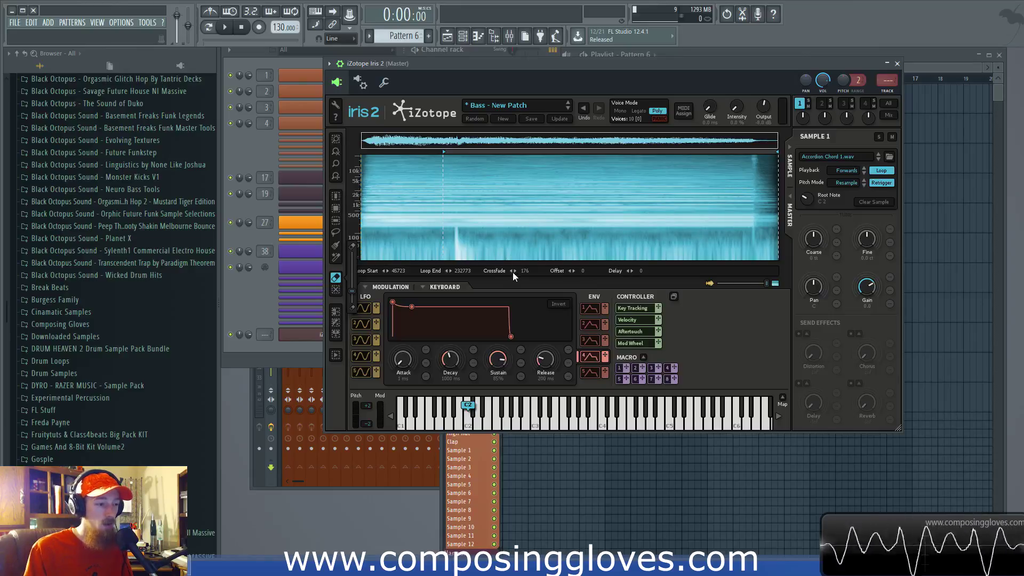
pyautogui.moveTo(462, 272)
pyautogui.mouseDown()
pyautogui.moveTo(497, 482)
pyautogui.moveTo(466, 392)
pyautogui.mouseUp()
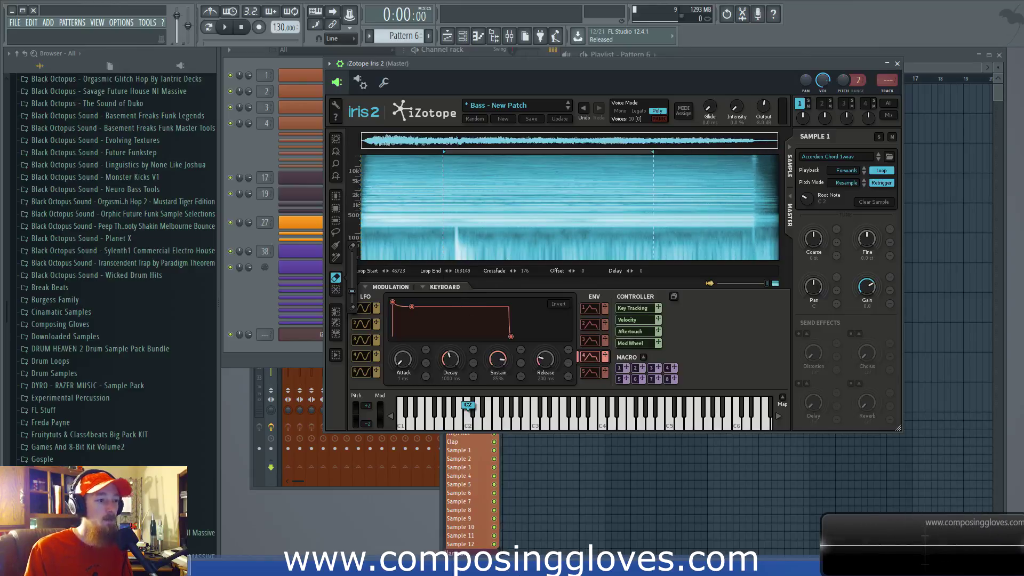
pyautogui.moveTo(464, 335); pyautogui.dragTo(466, 393)
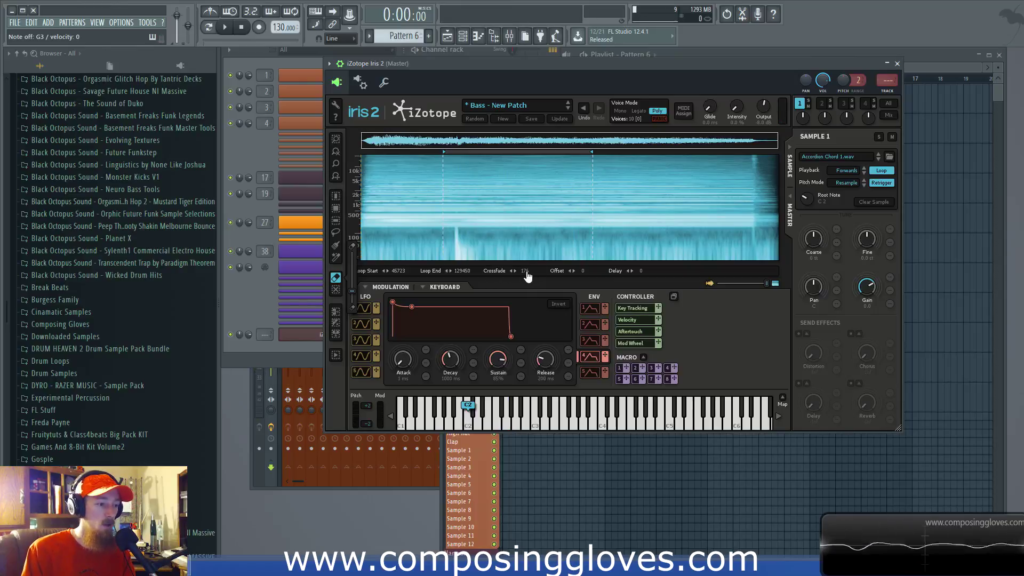
# Try a loop crossfade of 21176, audition it, and reduce the crossfade to 12000.
pyautogui.moveTo(527, 276); pyautogui.dragTo(528, 256)
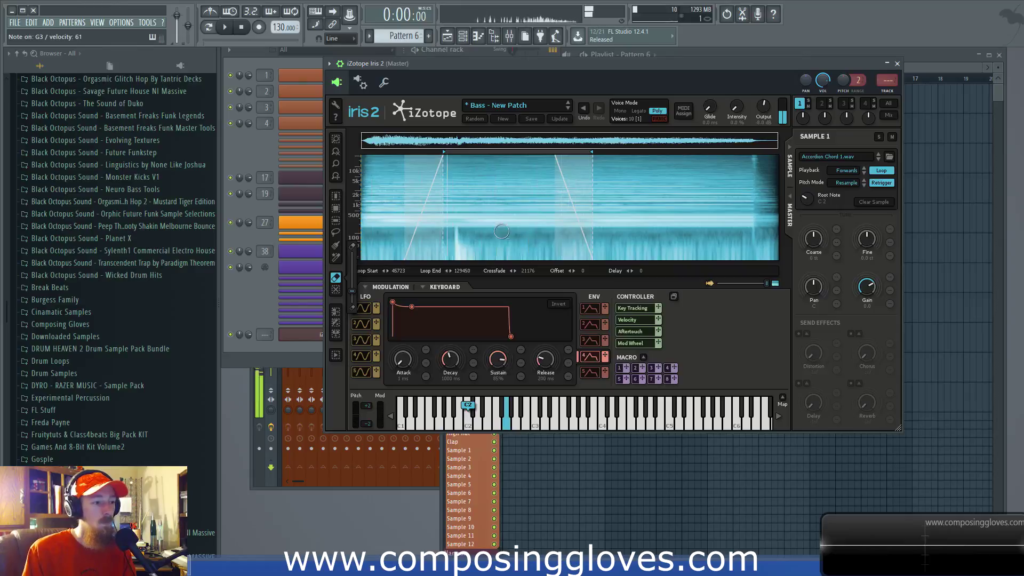
pyautogui.moveTo(527, 271); pyautogui.dragTo(523, 293)
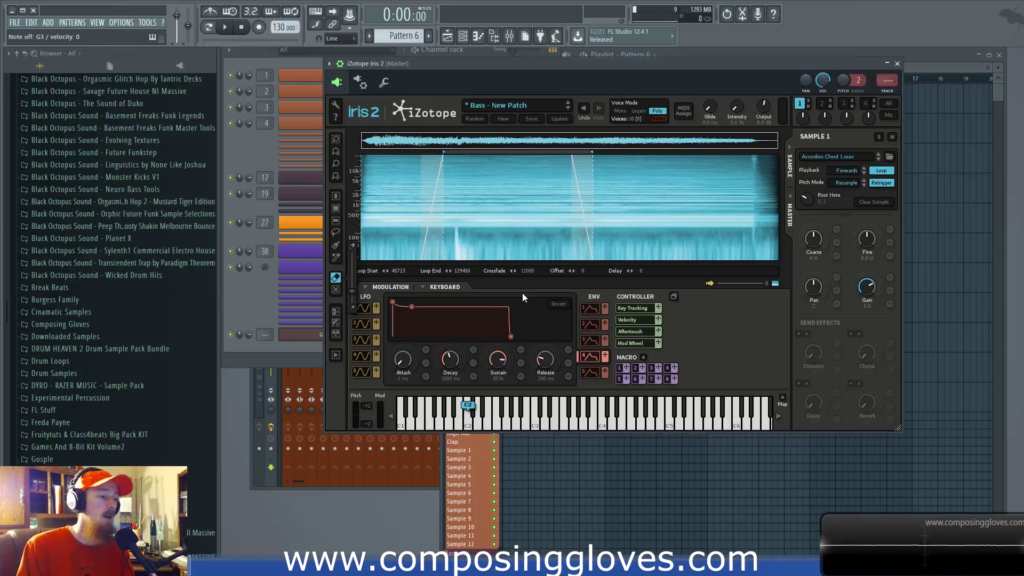
# Activate the time selection tool and set the sample's playback offset to 20000.
pyautogui.click(335, 196)
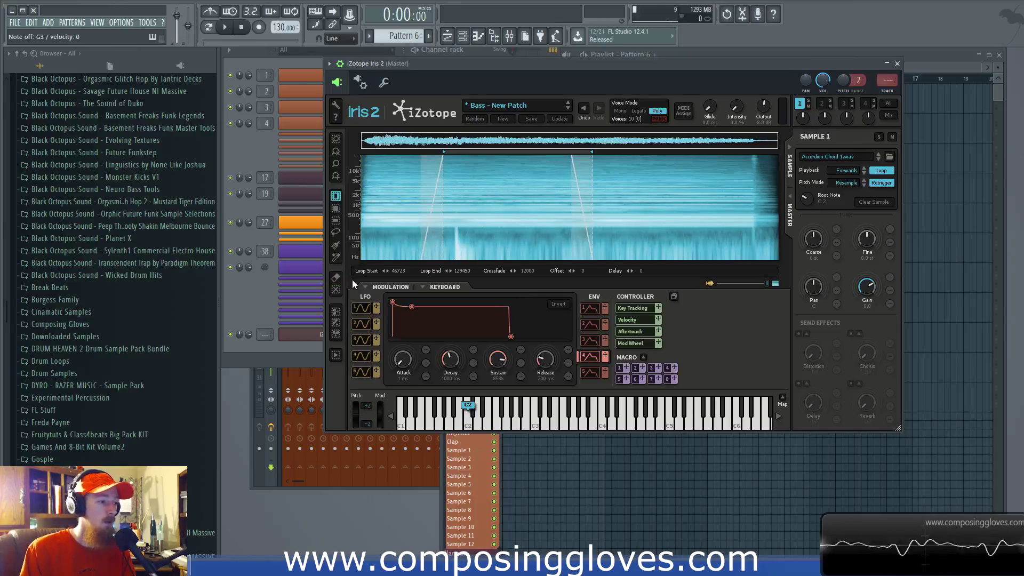
pyautogui.click(338, 279)
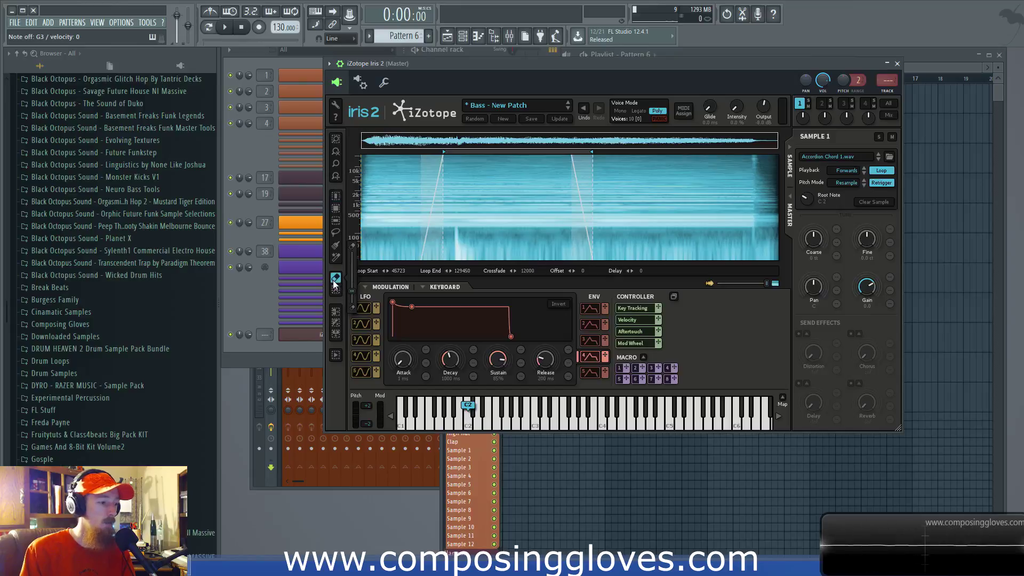
pyautogui.click(335, 206)
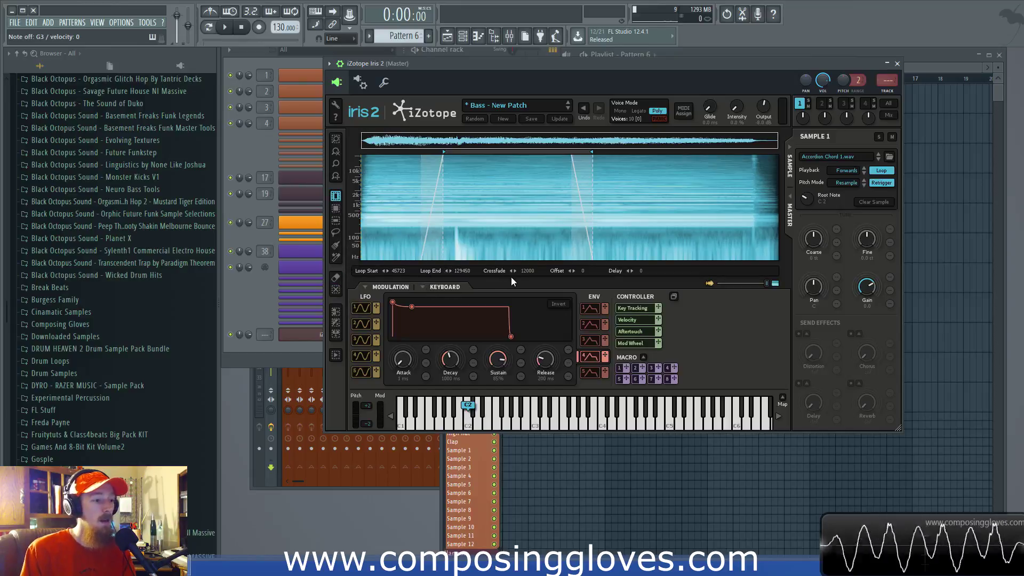
pyautogui.moveTo(579, 273)
pyautogui.mouseDown()
pyautogui.moveTo(582, 246)
pyautogui.moveTo(585, 264)
pyautogui.mouseUp()
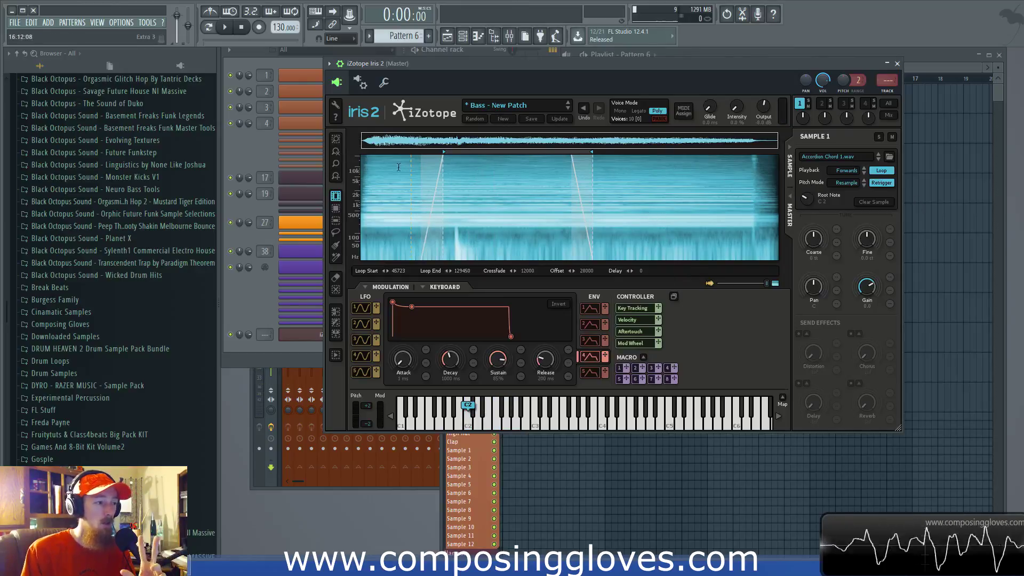
# Review the plug-in options for the Radius RT range and the root note behavior when loading a sample, leaving them at +/- 2 oct and auto-detect.
pyautogui.click(335, 105)
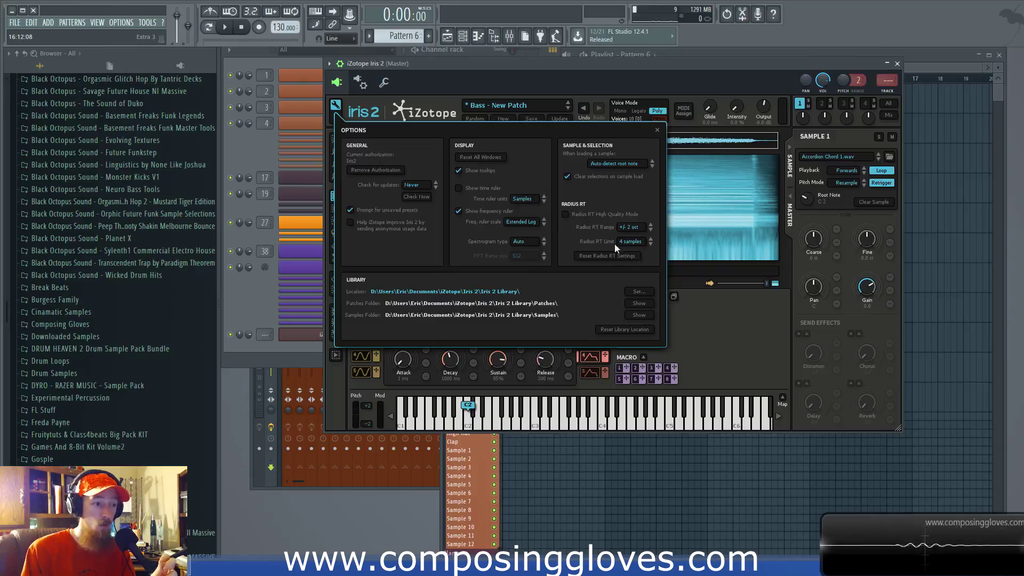
pyautogui.click(630, 228)
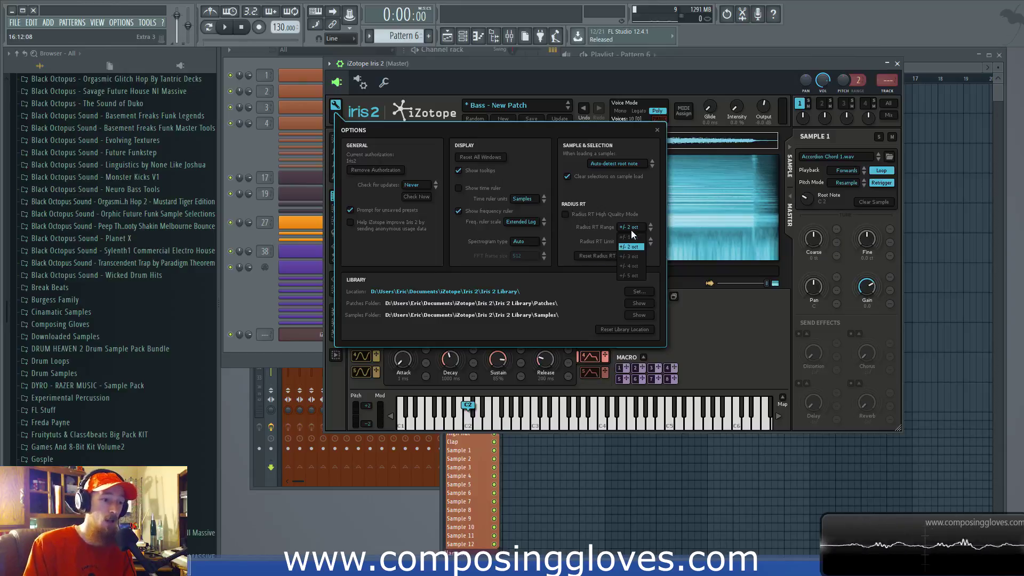
pyautogui.click(634, 228)
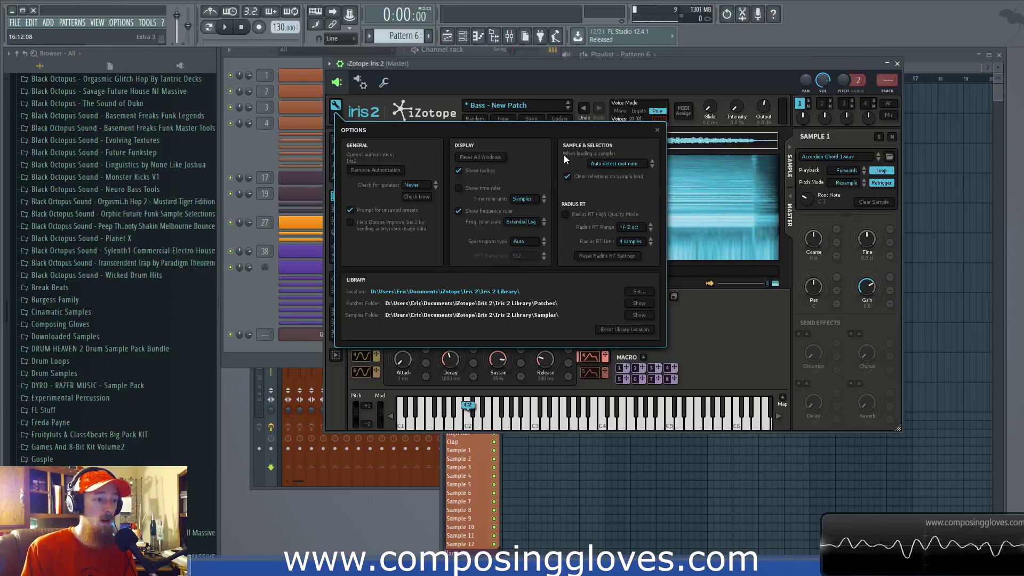
pyautogui.click(629, 165)
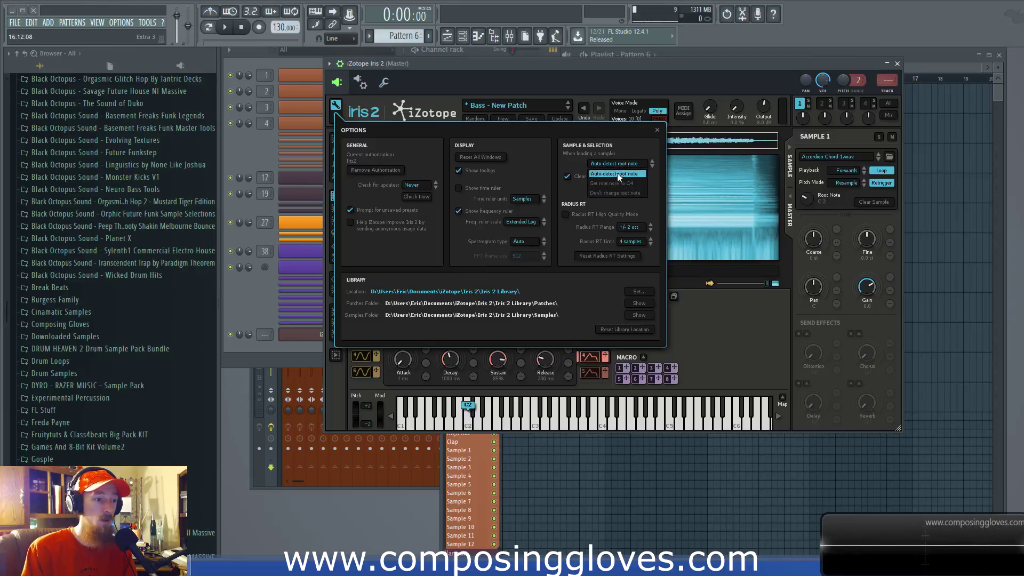
pyautogui.click(617, 174)
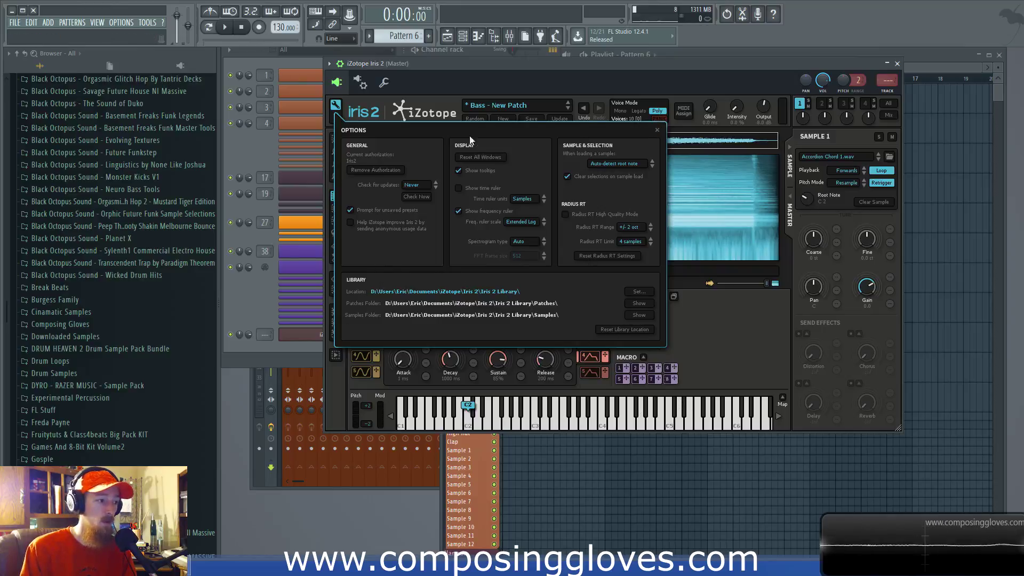
pyautogui.click(337, 105)
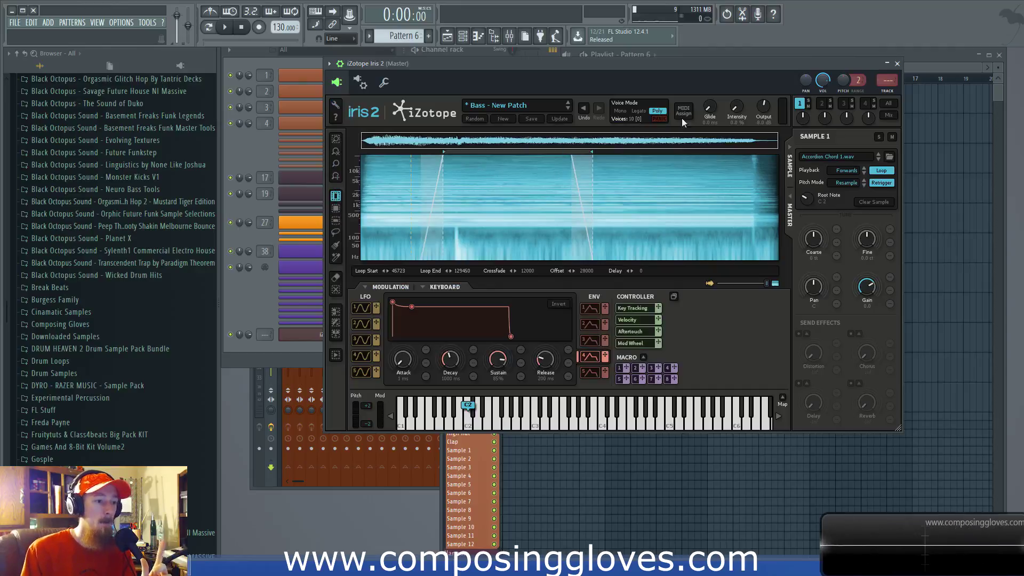
# Try out raised glide times and an intensity of 65, and return both controls to 0.
pyautogui.moveTo(710, 112); pyautogui.dragTo(704, 86)
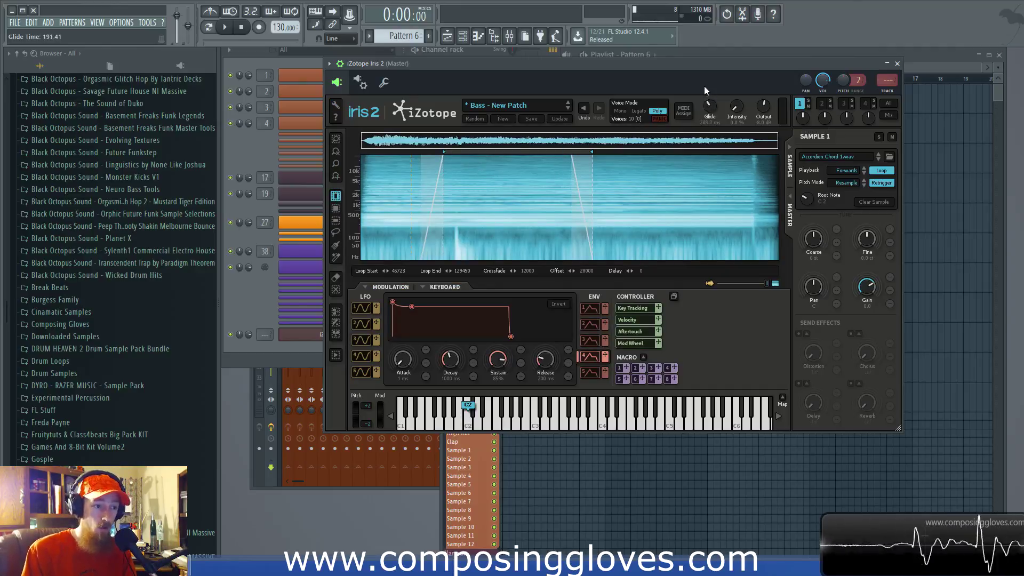
pyautogui.moveTo(707, 122); pyautogui.dragTo(706, 82)
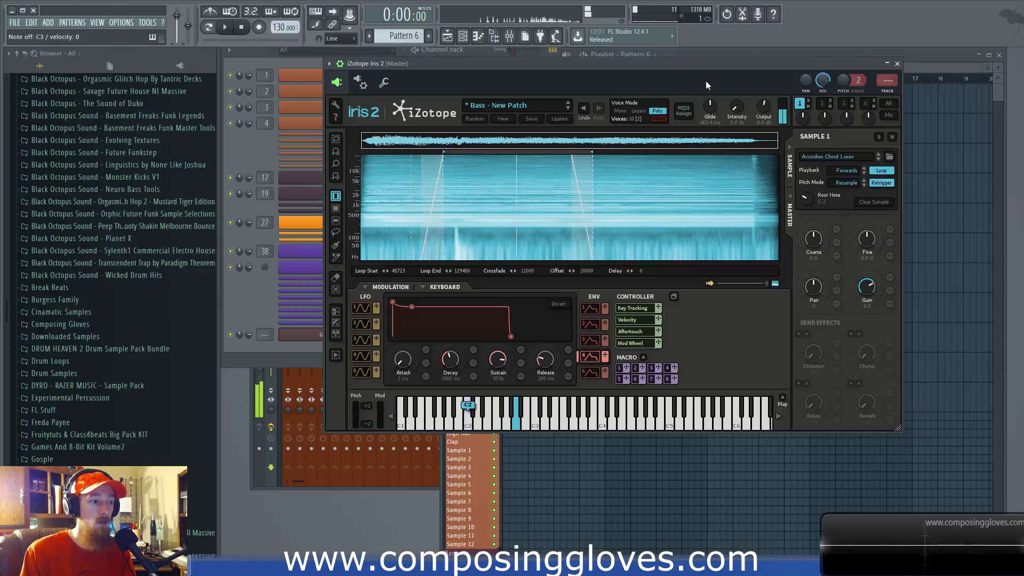
pyautogui.moveTo(706, 81); pyautogui.dragTo(716, 209)
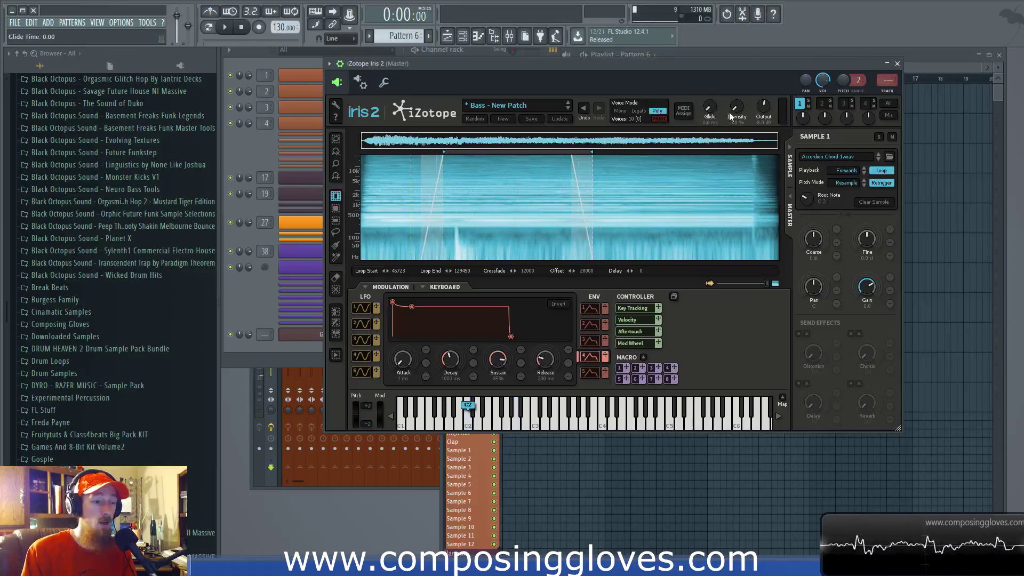
pyautogui.moveTo(734, 111); pyautogui.dragTo(734, 96)
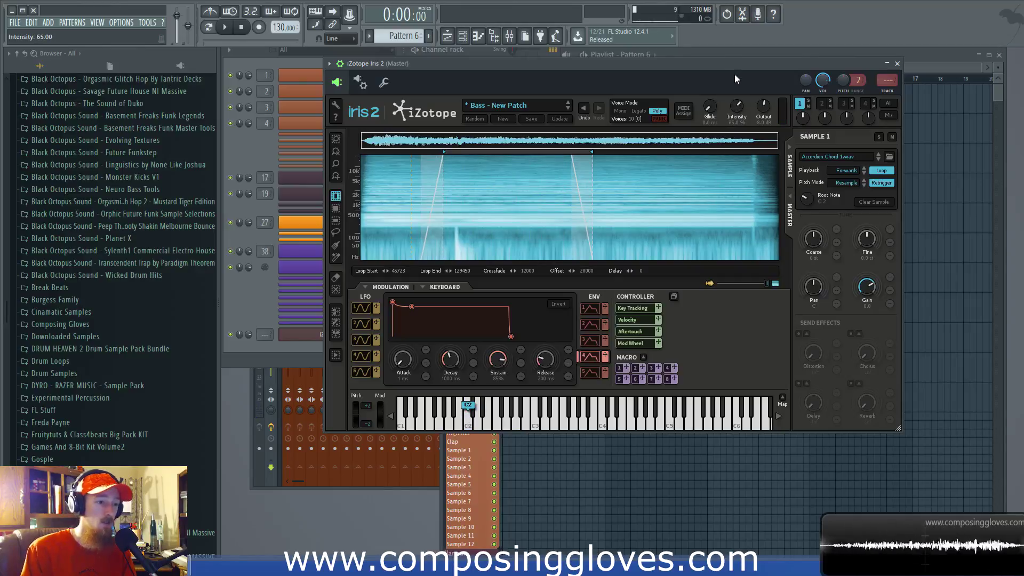
pyautogui.moveTo(735, 71); pyautogui.dragTo(741, 204)
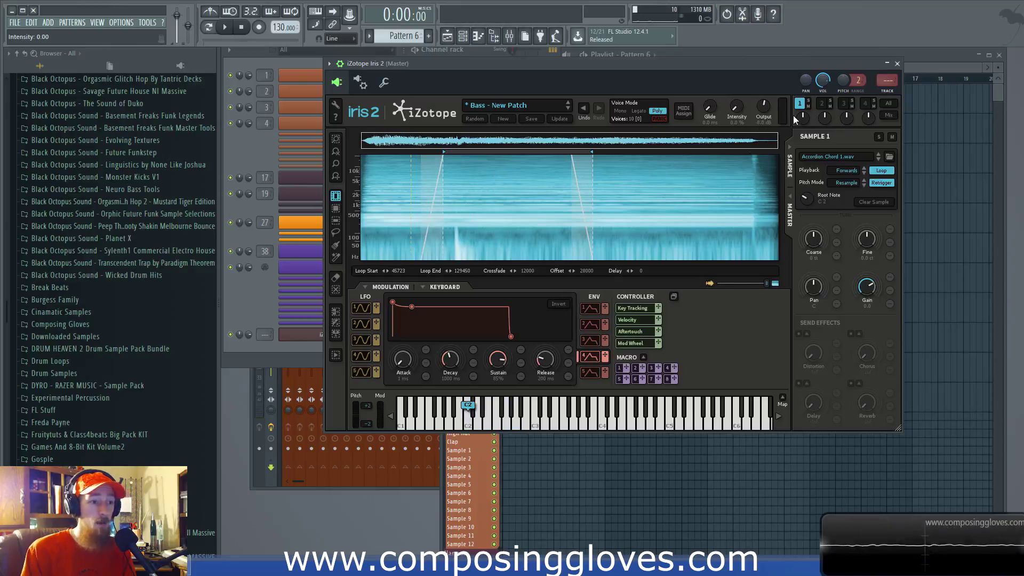
# Adjust the mix level of Sample 1 to 1.92.
pyautogui.moveTo(800, 118); pyautogui.dragTo(803, 124)
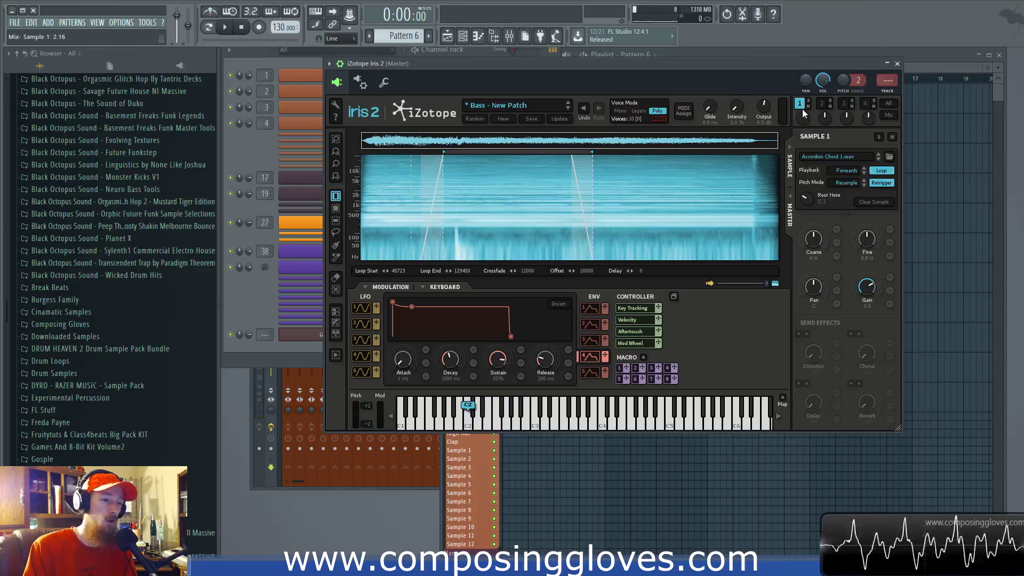
pyautogui.doubleClick(804, 118)
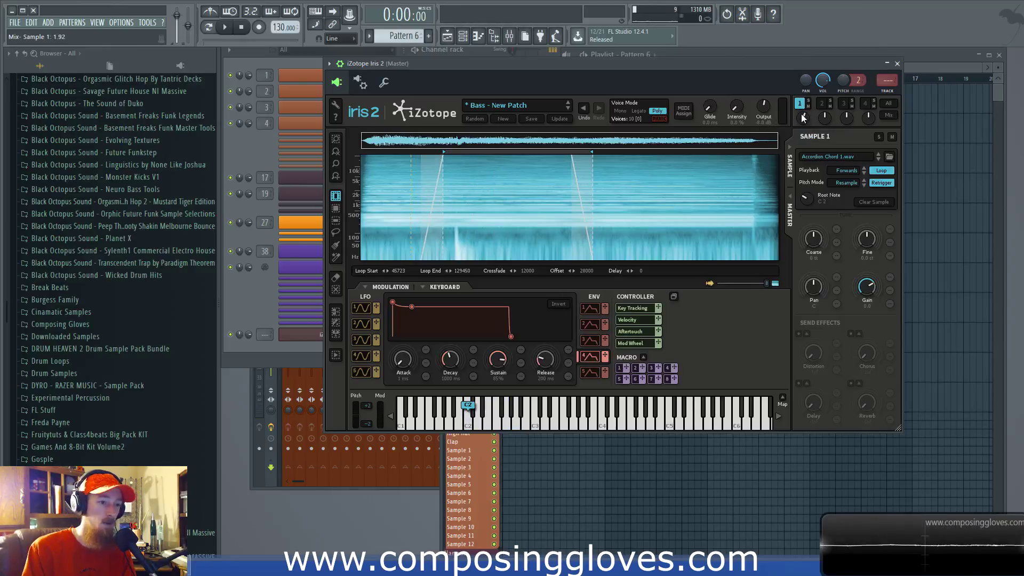
pyautogui.click(806, 123)
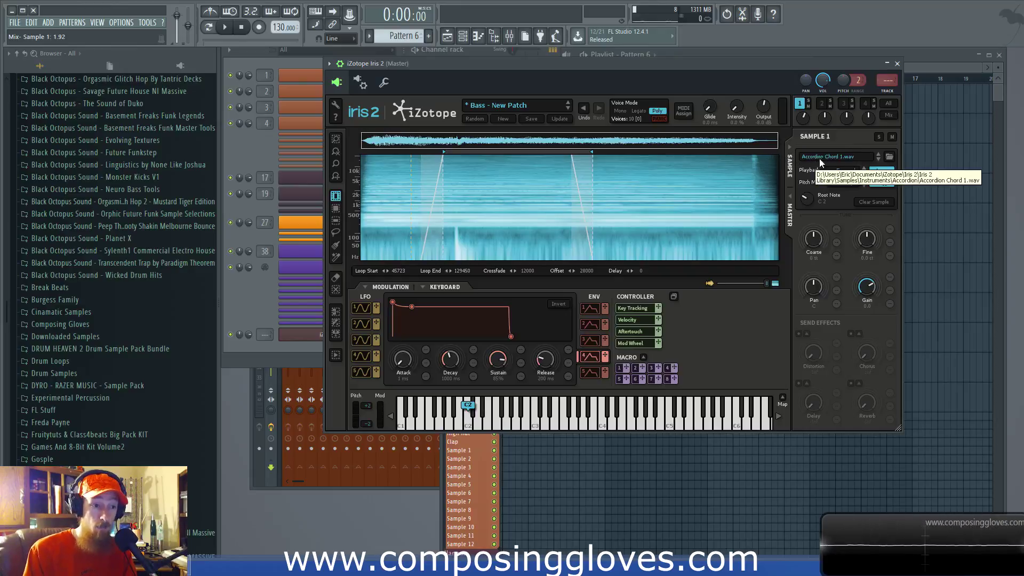
# Look through the accordion files available for loading and the playback direction options of Sample 1.
pyautogui.click(838, 156)
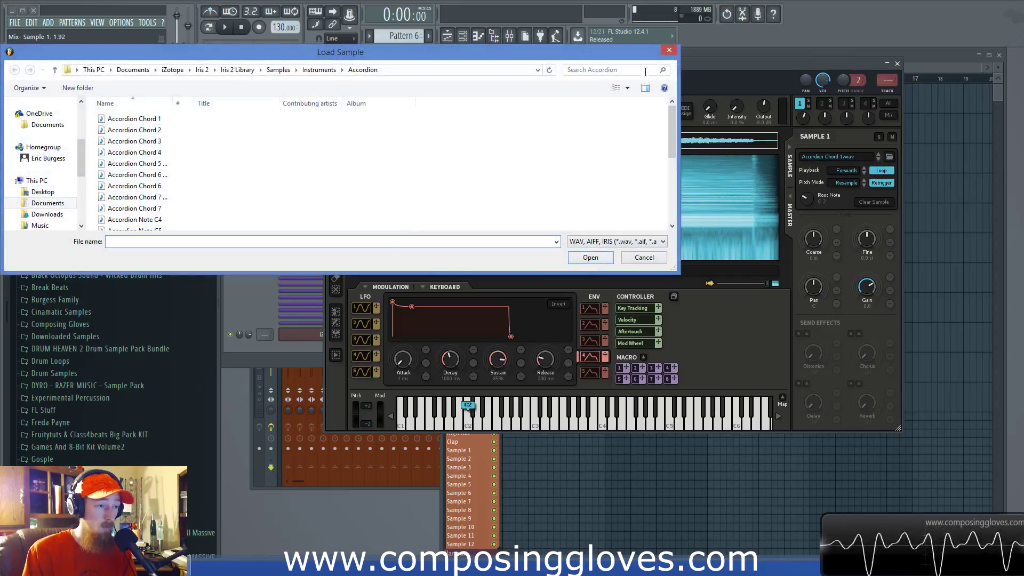
pyautogui.click(669, 49)
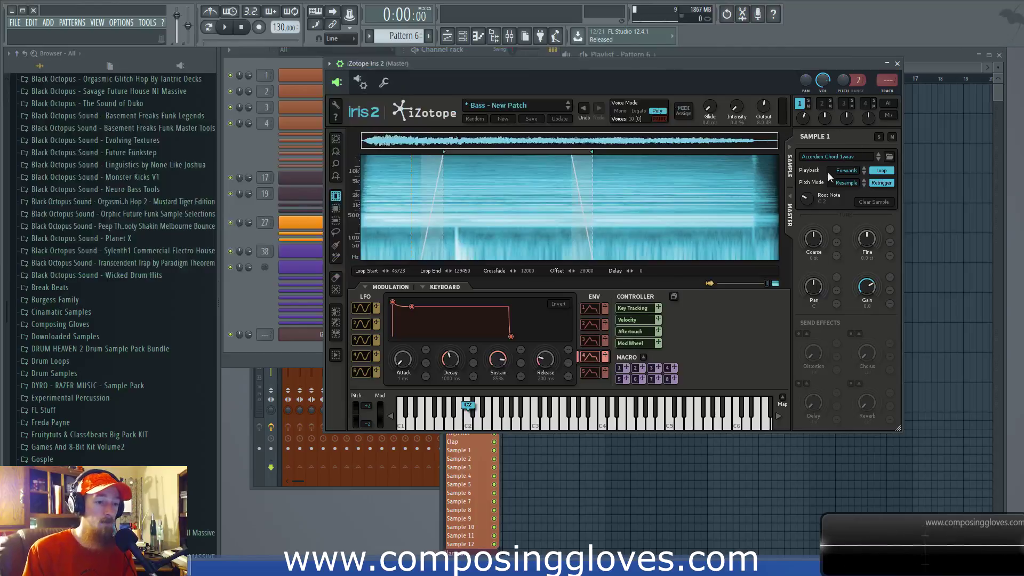
pyautogui.click(847, 169)
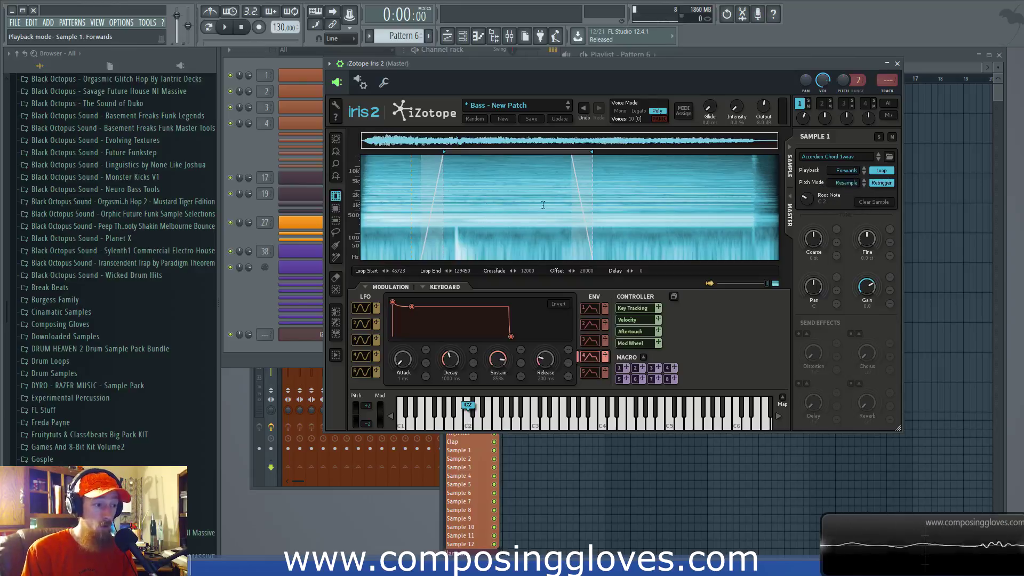
# Turn off looping for Sample 1 and try the Fwds/Bkwds, Backwards and Bkwds/Fwds playback directions.
pyautogui.click(880, 170)
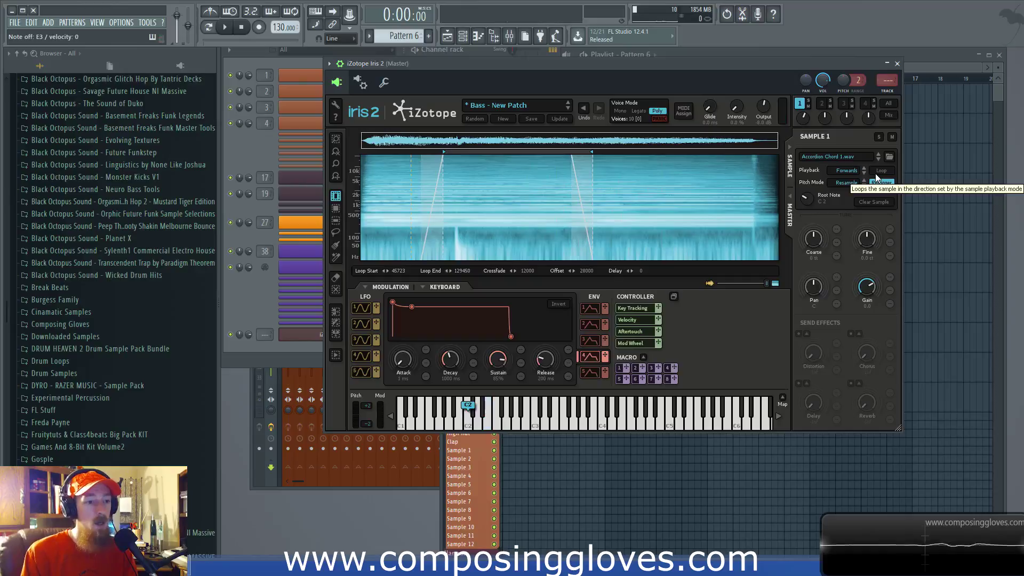
pyautogui.click(847, 171)
pyautogui.click(842, 191)
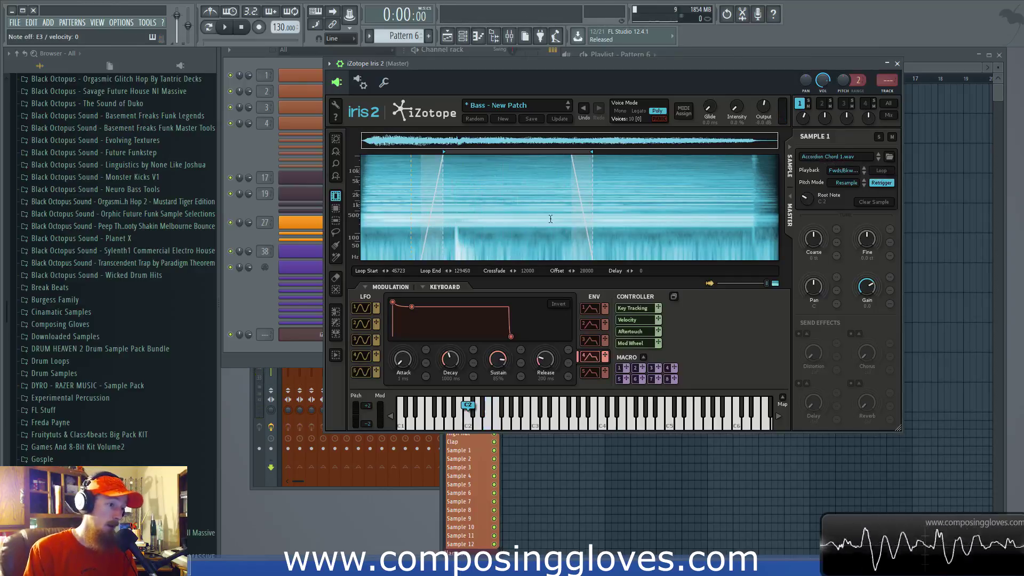
pyautogui.click(853, 172)
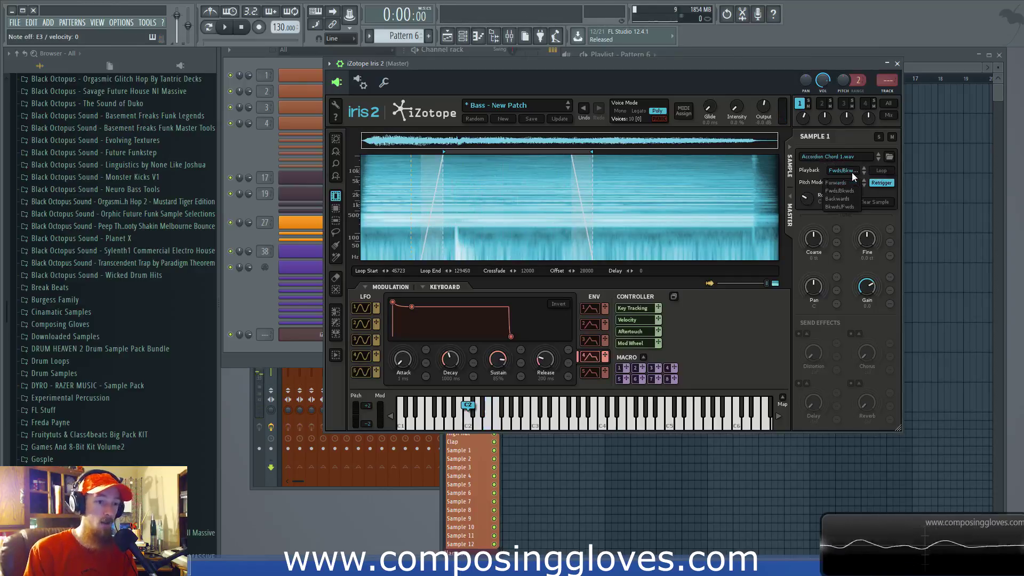
pyautogui.click(846, 199)
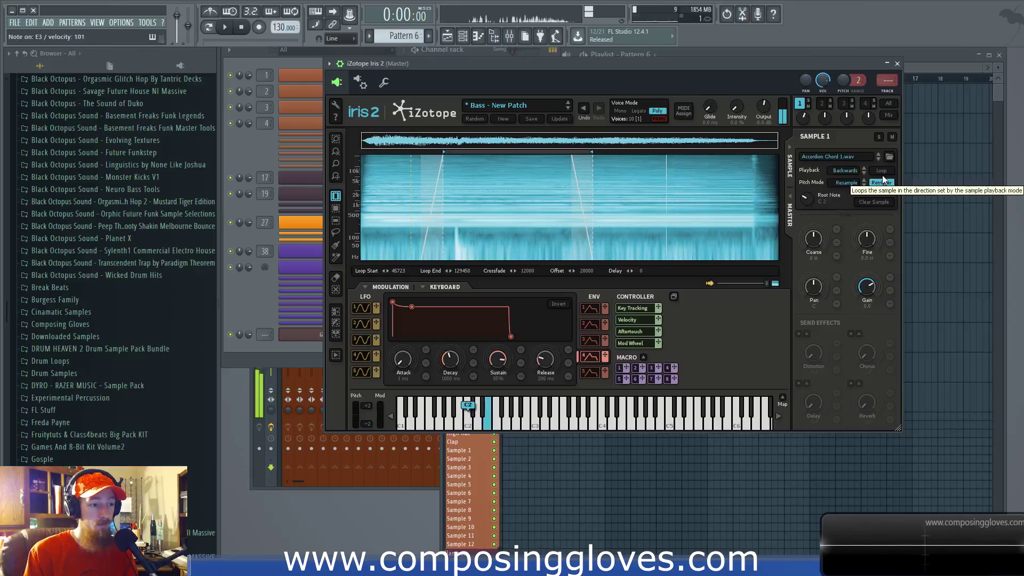
pyautogui.click(837, 170)
pyautogui.click(845, 207)
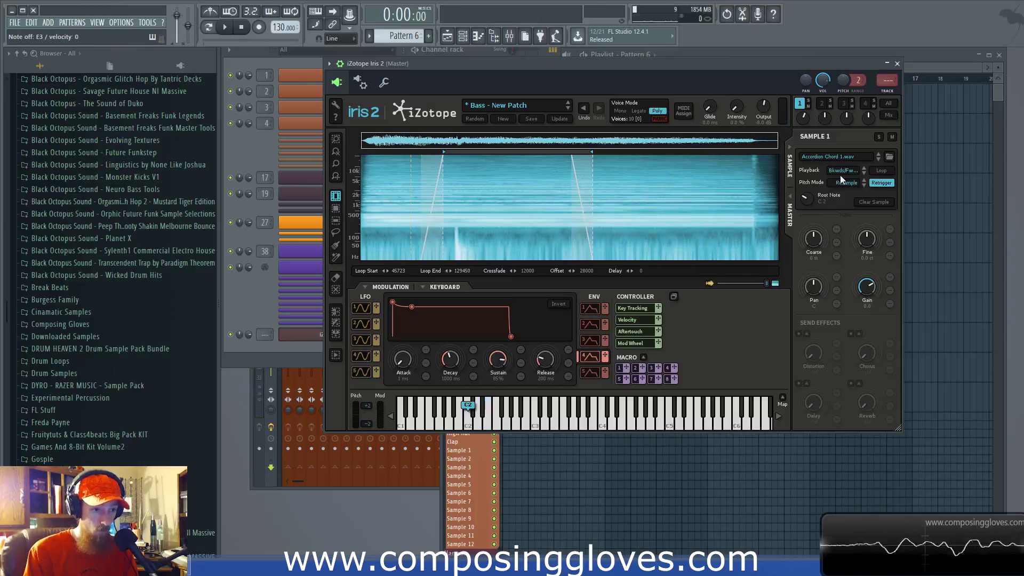
# Restore Sample 1's playback direction to Forwards with looping off, and disable retriggering.
pyautogui.click(879, 171)
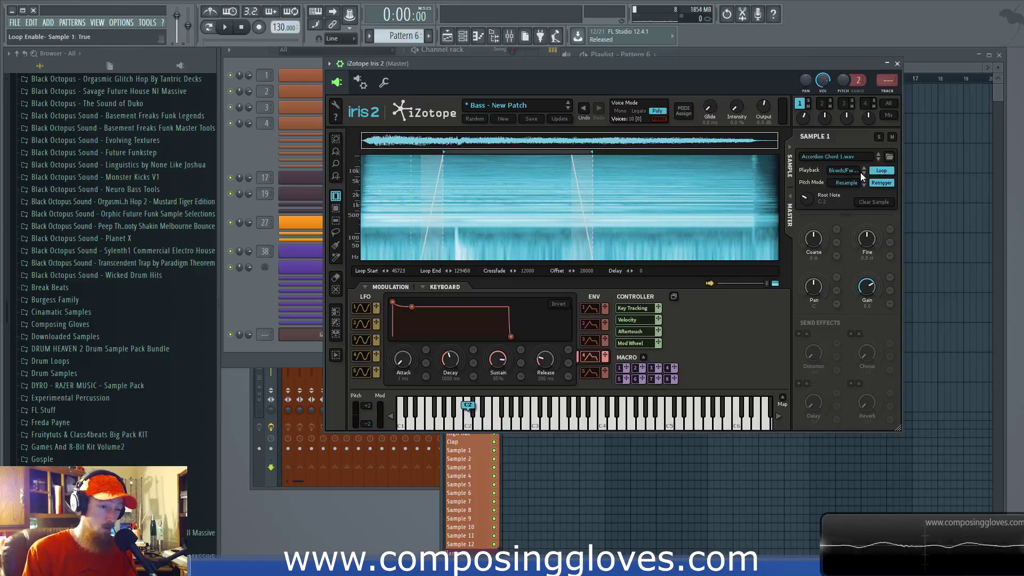
pyautogui.click(883, 171)
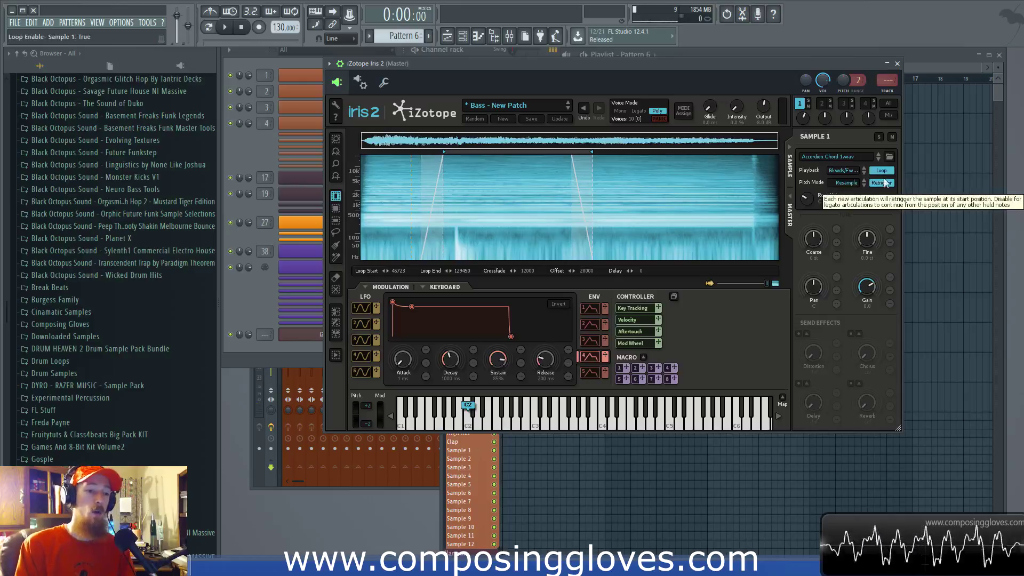
pyautogui.click(843, 171)
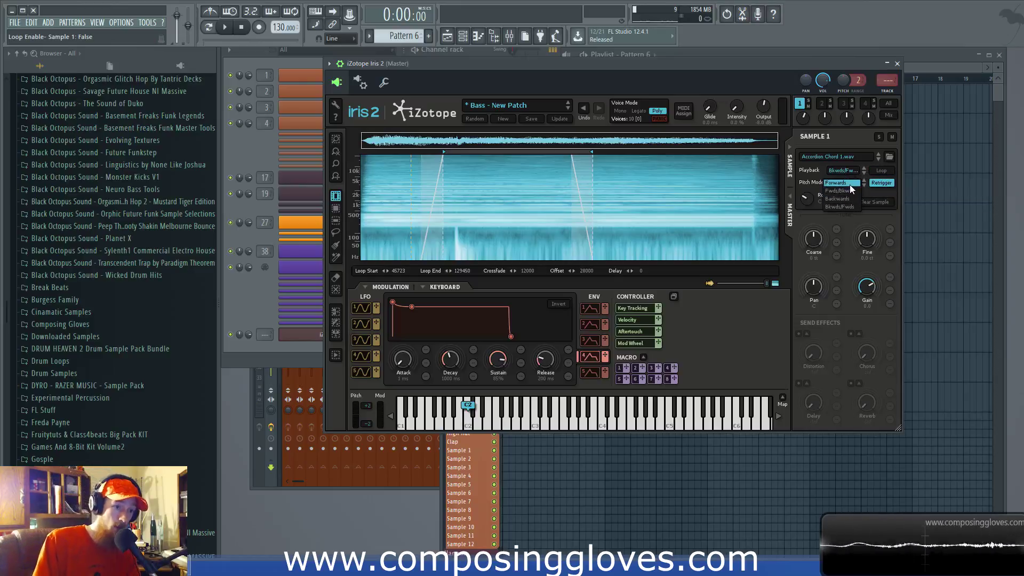
pyautogui.click(850, 185)
pyautogui.click(878, 185)
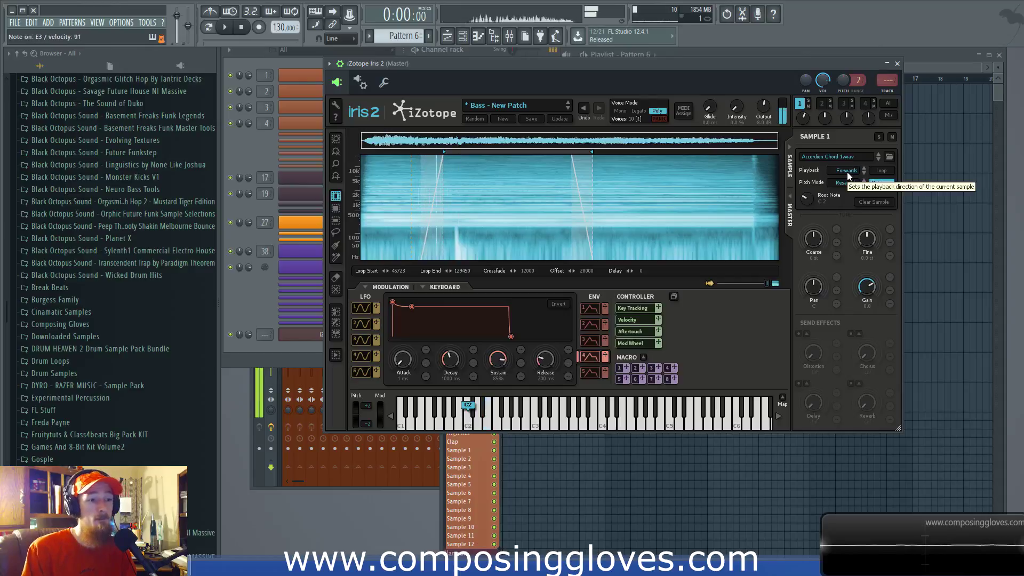
pyautogui.click(881, 183)
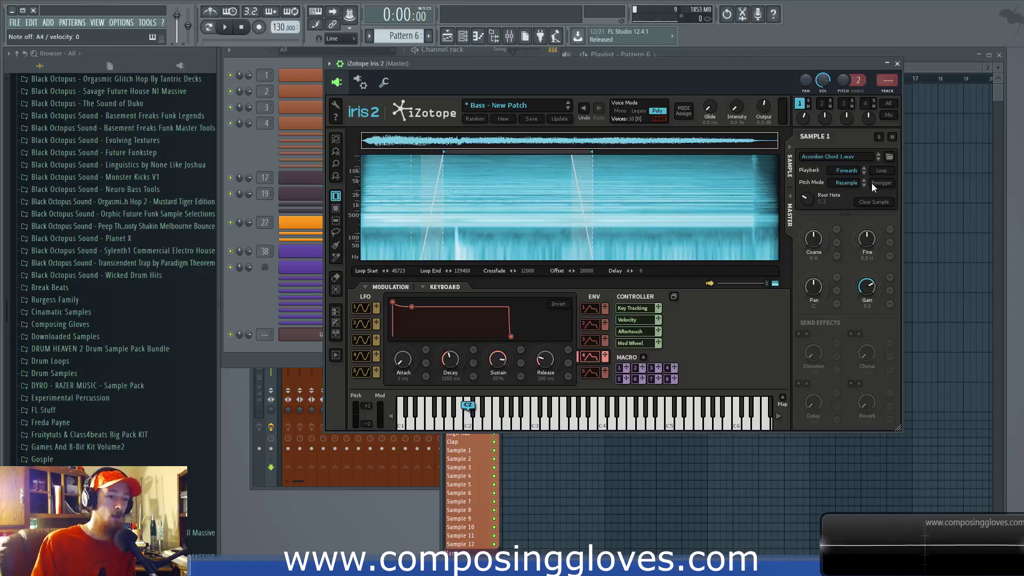
# Audition the Fixed pitch mode, switch the sample's pitch mode to Radius RT, and play a note.
pyautogui.click(847, 184)
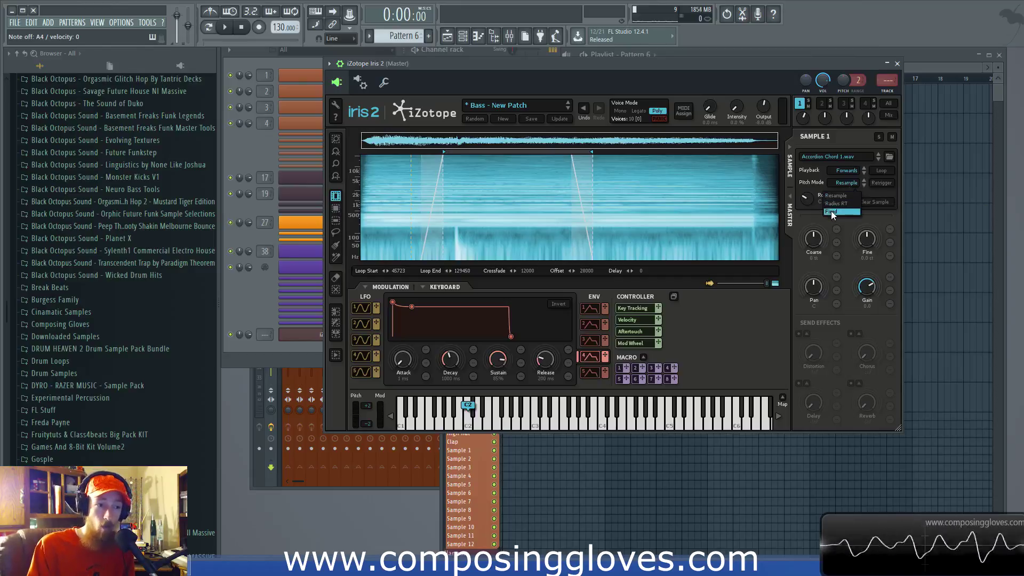
pyautogui.click(831, 212)
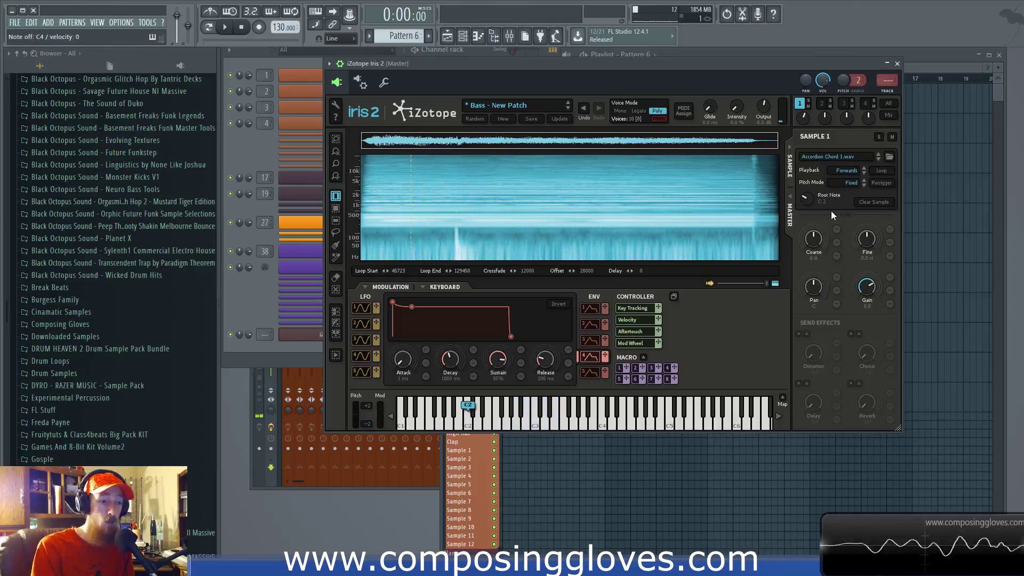
pyautogui.click(854, 182)
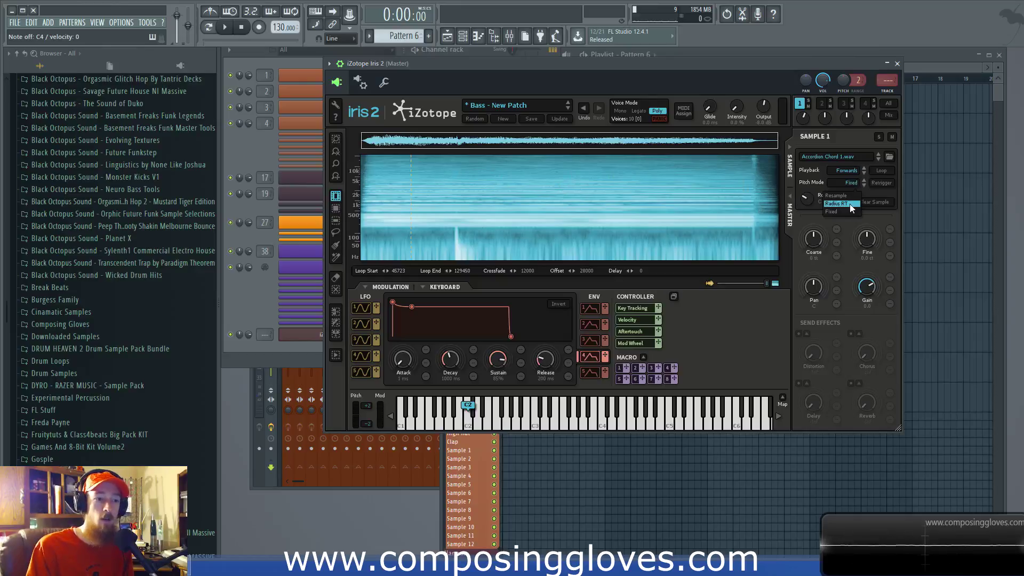
pyautogui.click(835, 205)
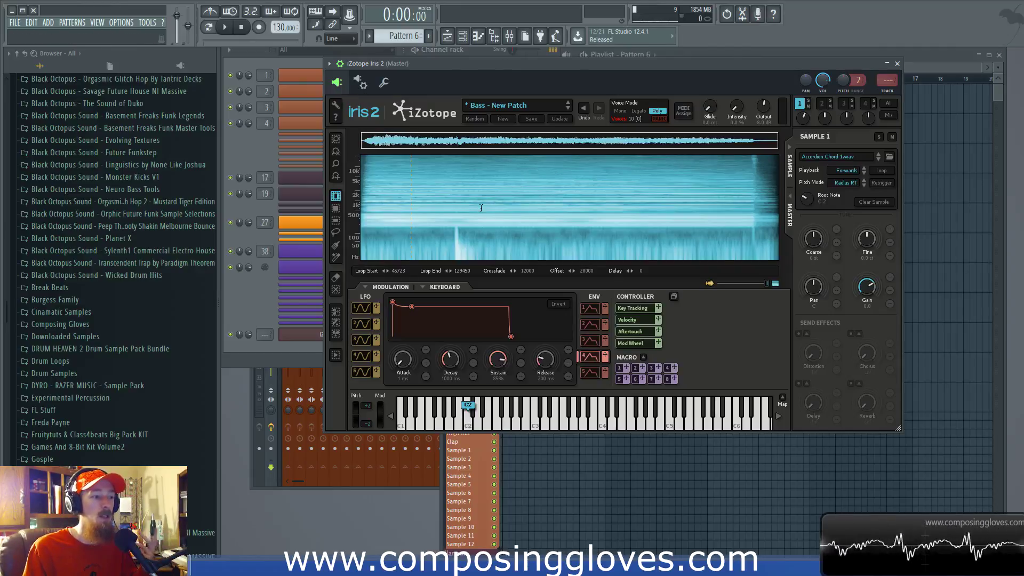
pyautogui.click(499, 425)
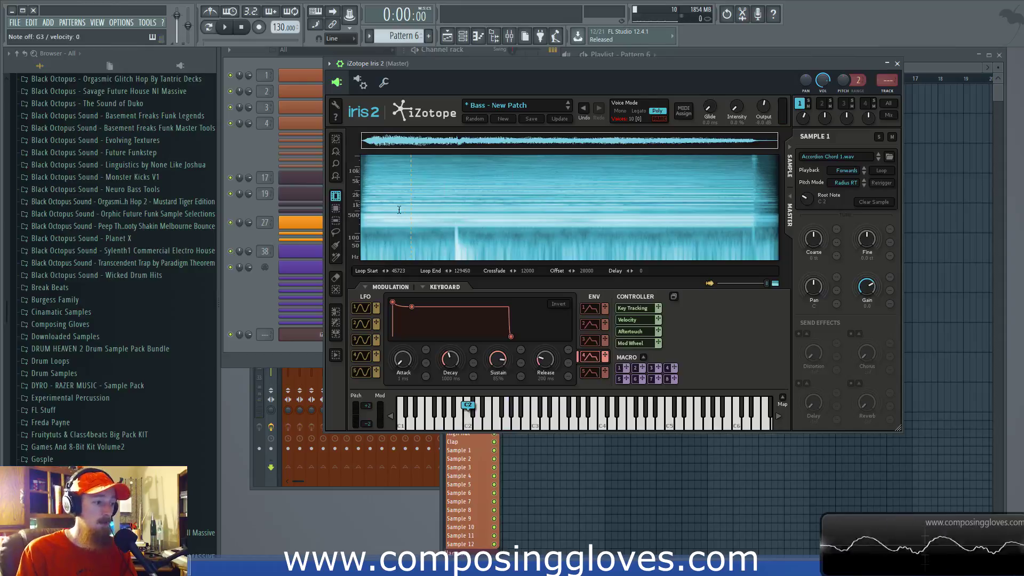
# Isolate several separate rectangular regions of the spectrogram across its low, middle and high frequencies with the time-frequency selection tool.
pyautogui.click(335, 208)
pyautogui.moveTo(416, 186); pyautogui.dragTo(481, 237)
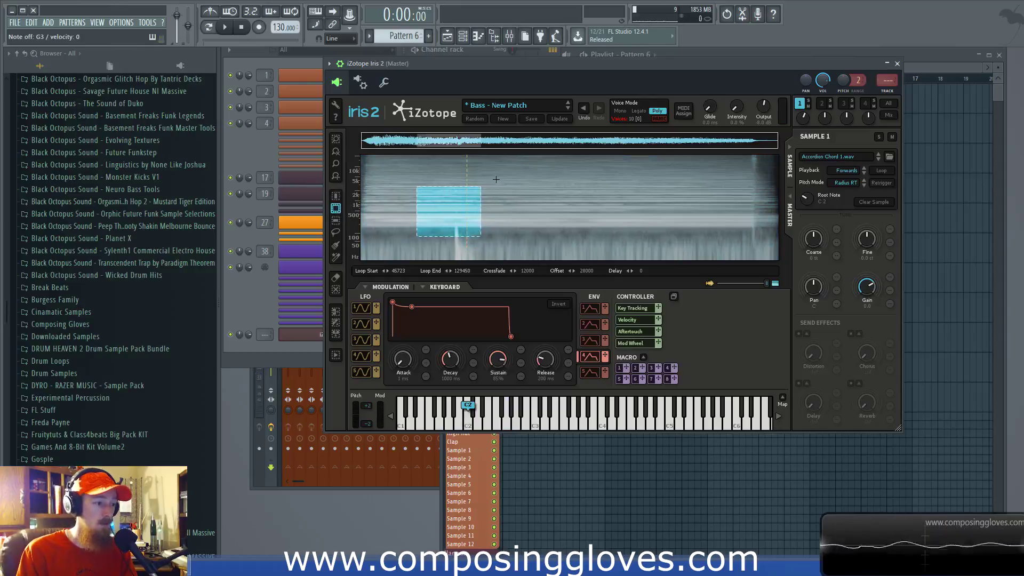
pyautogui.moveTo(496, 180); pyautogui.dragTo(610, 191)
pyautogui.moveTo(579, 249); pyautogui.dragTo(594, 260)
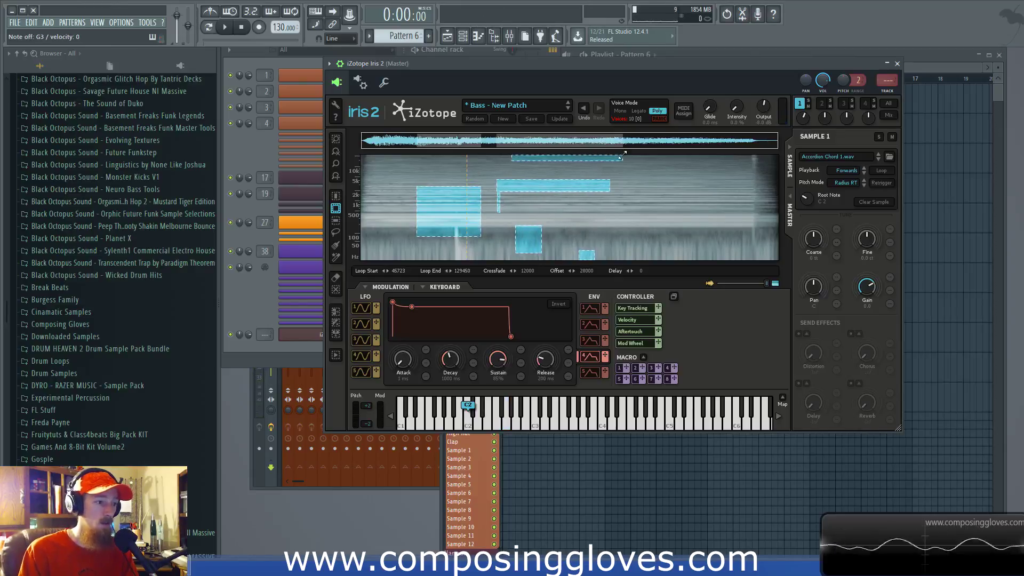
pyautogui.moveTo(554, 210); pyautogui.dragTo(560, 230)
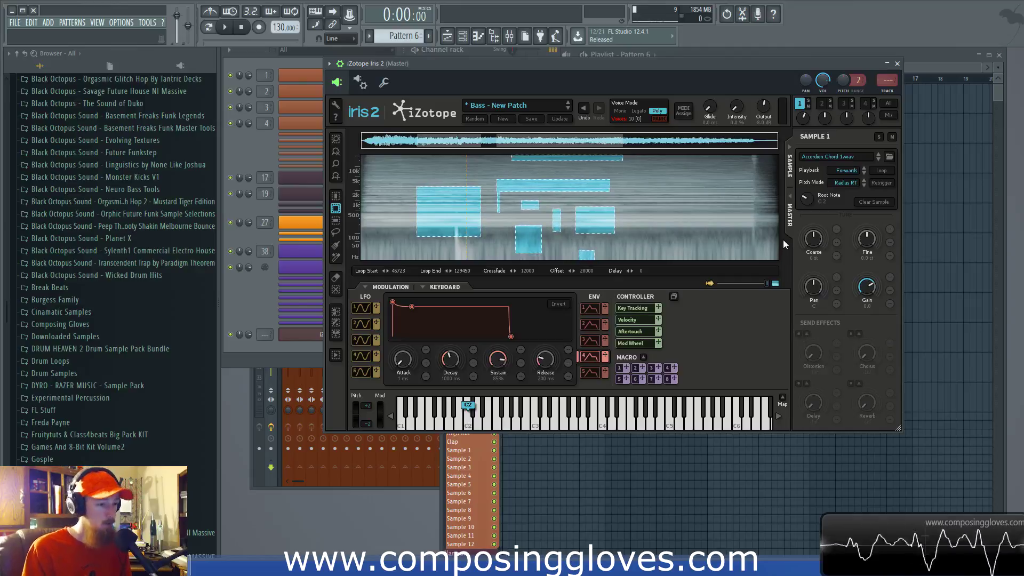
# Show the master controls beside Sample 1's, browse the master filter types, and try the filter on and off, leaving it disabled.
pyautogui.click(788, 198)
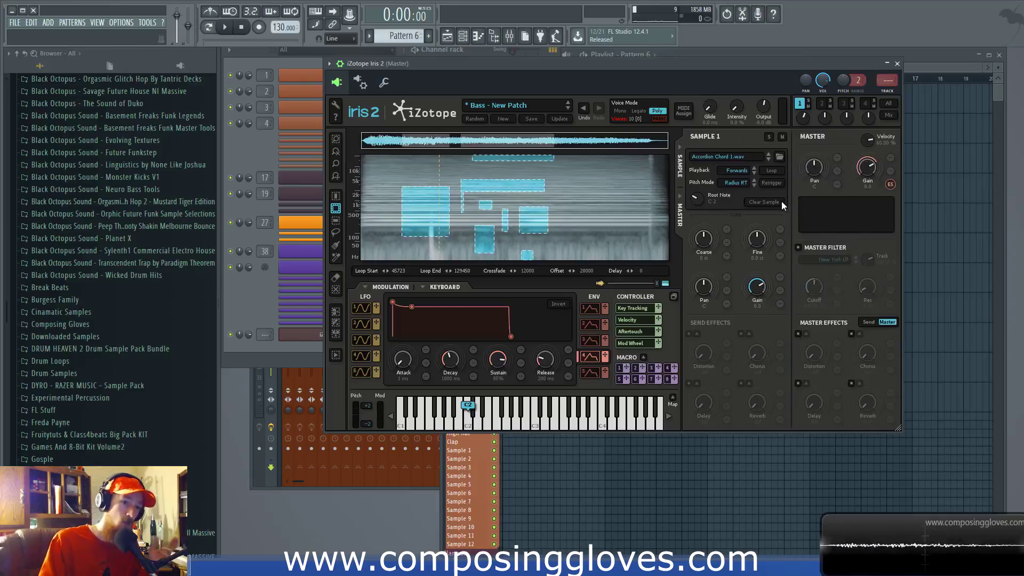
pyautogui.click(799, 248)
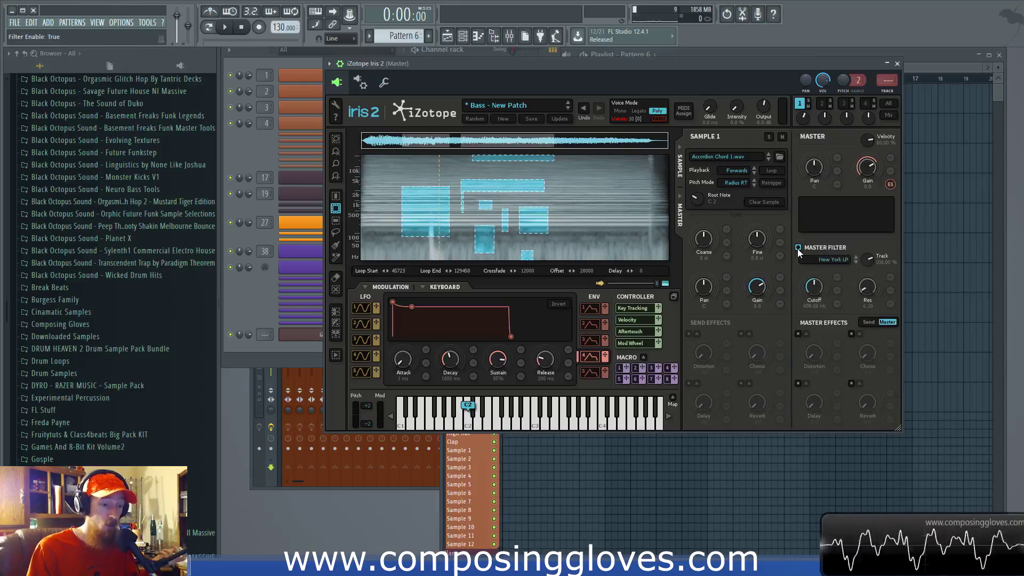
pyautogui.click(831, 261)
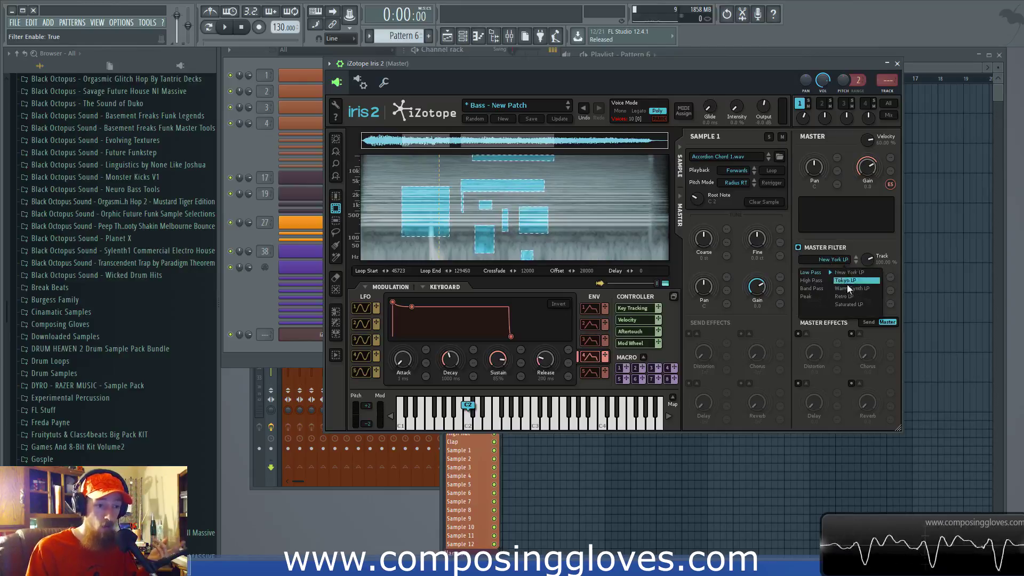
pyautogui.click(860, 263)
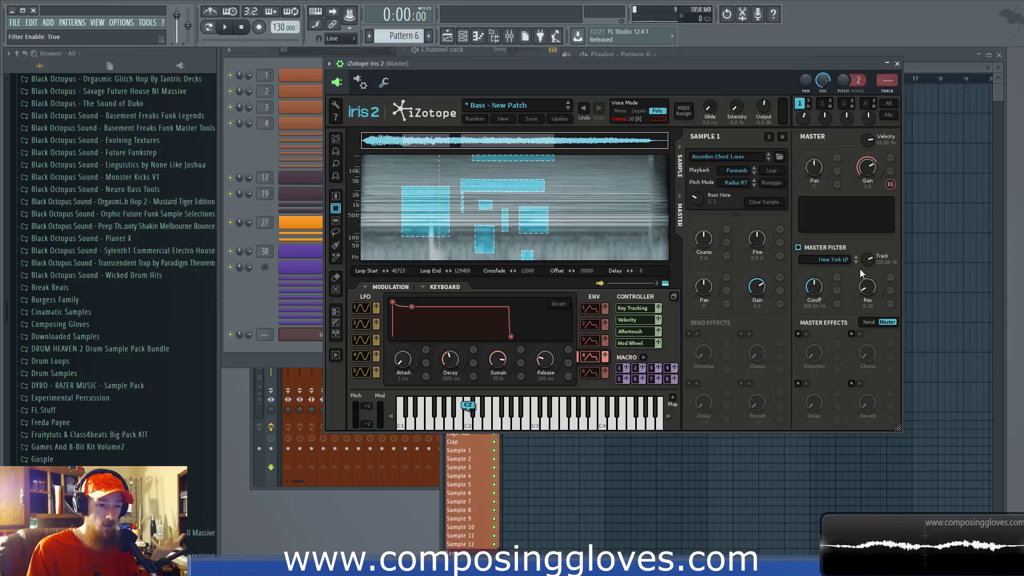
pyautogui.click(798, 247)
pyautogui.click(798, 247)
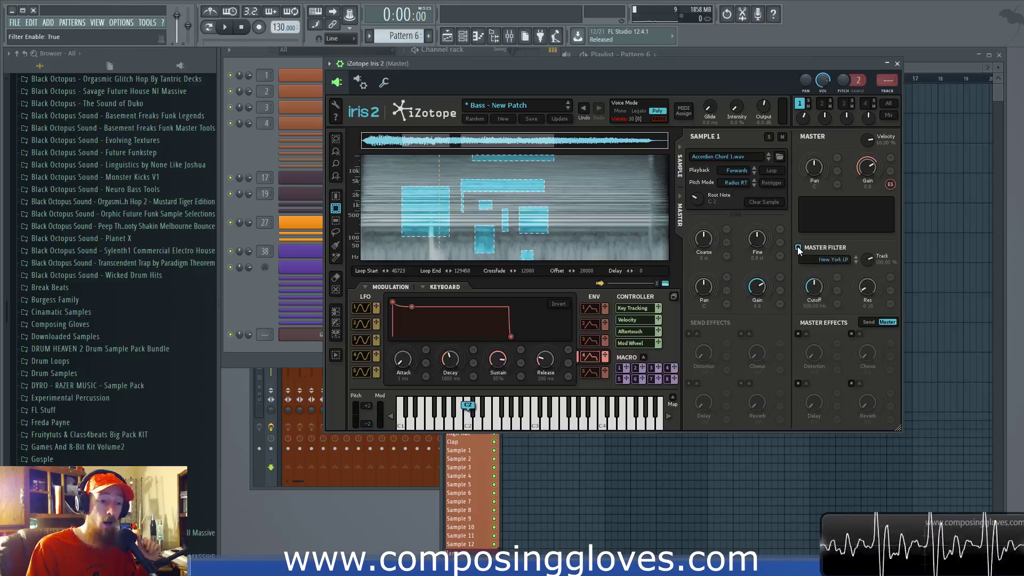
pyautogui.click(799, 247)
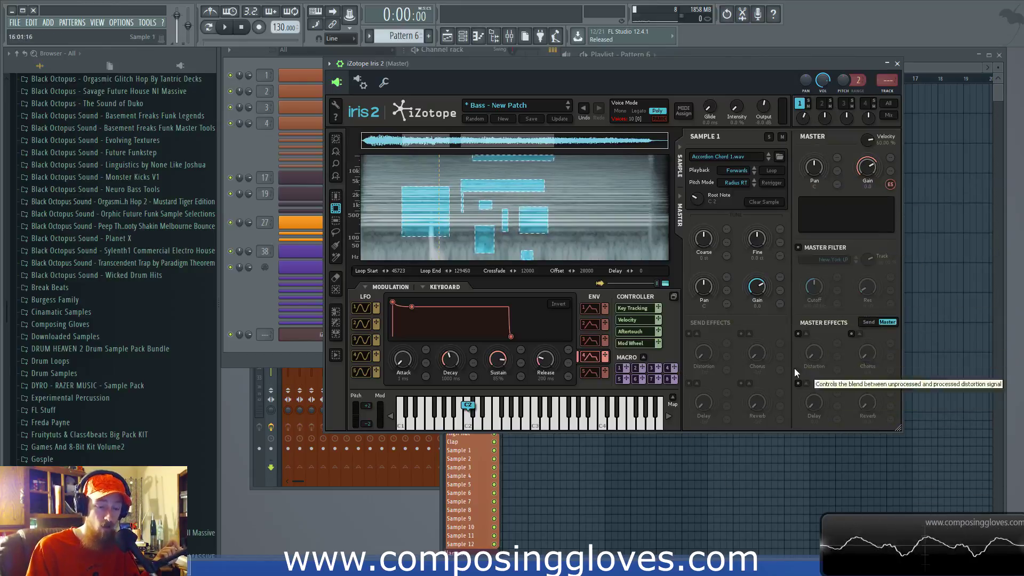
# Switch the effects to Send mode, compare the Sample 2 and Sample 3 slots, and enable the Distortion send effect on Sample 1.
pyautogui.click(869, 322)
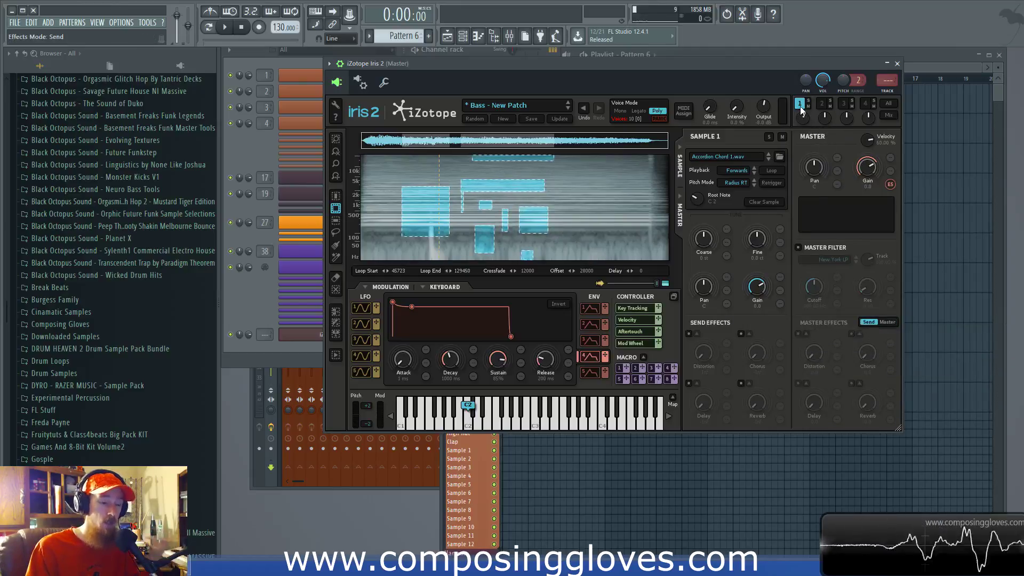
pyautogui.click(688, 333)
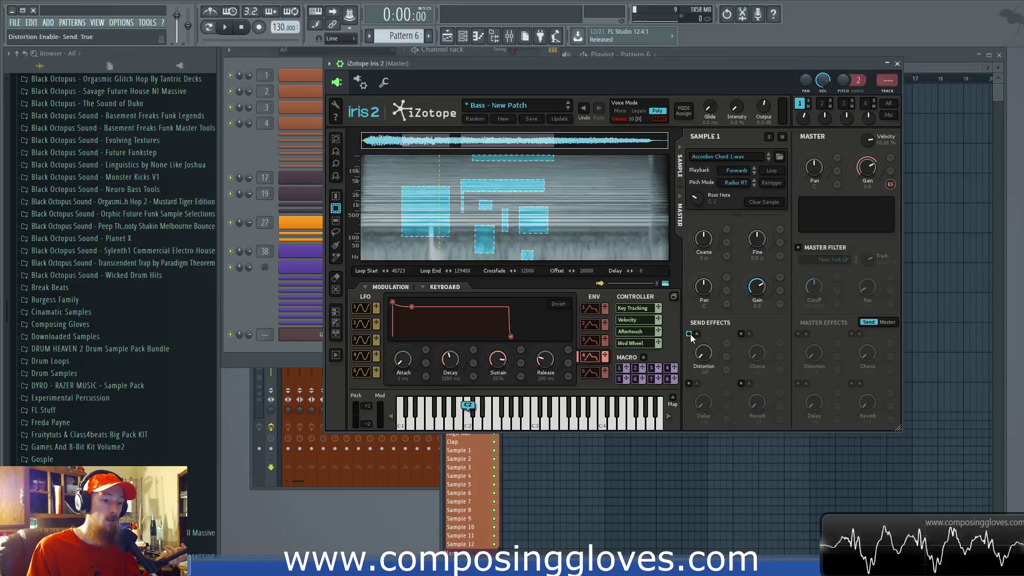
pyautogui.moveTo(705, 355)
pyautogui.mouseDown()
pyautogui.moveTo(709, 315)
pyautogui.moveTo(711, 370)
pyautogui.mouseUp()
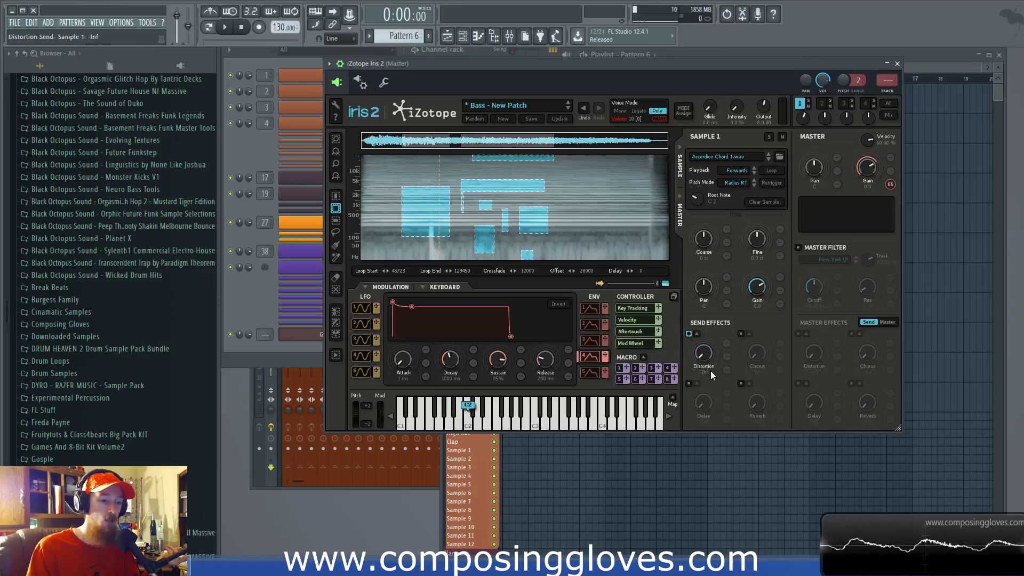
pyautogui.click(823, 105)
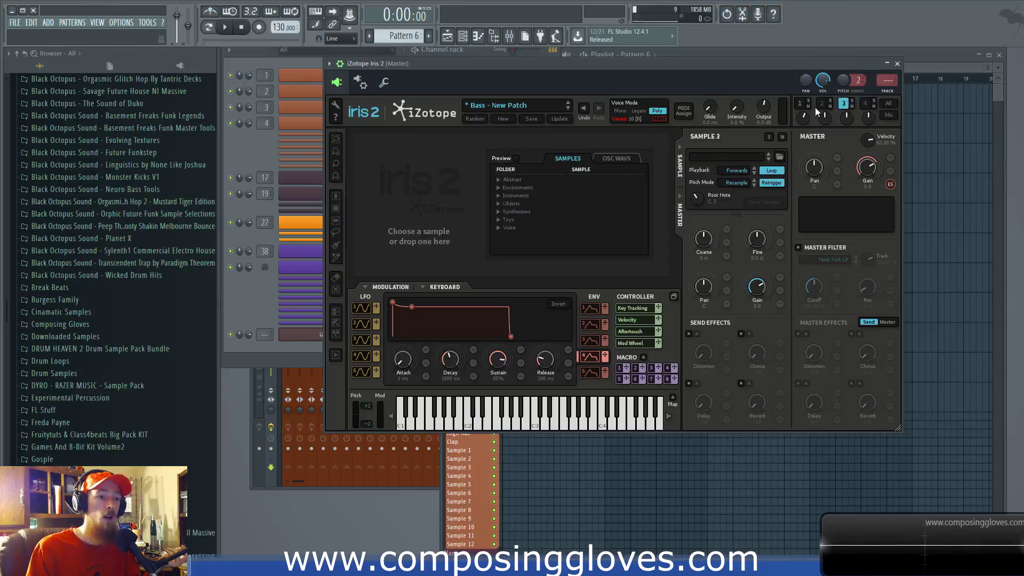
pyautogui.click(818, 106)
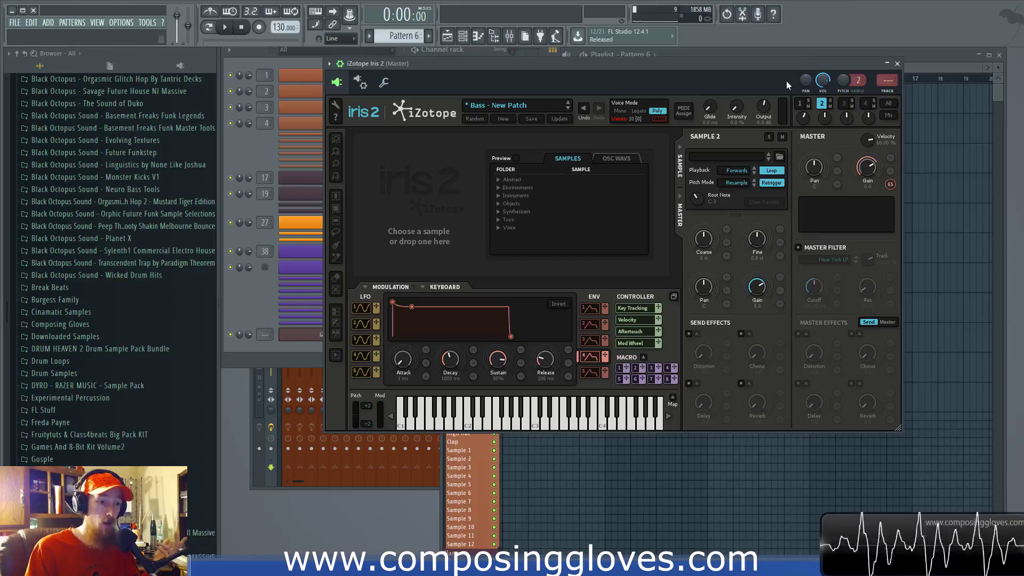
pyautogui.click(798, 104)
pyautogui.click(689, 333)
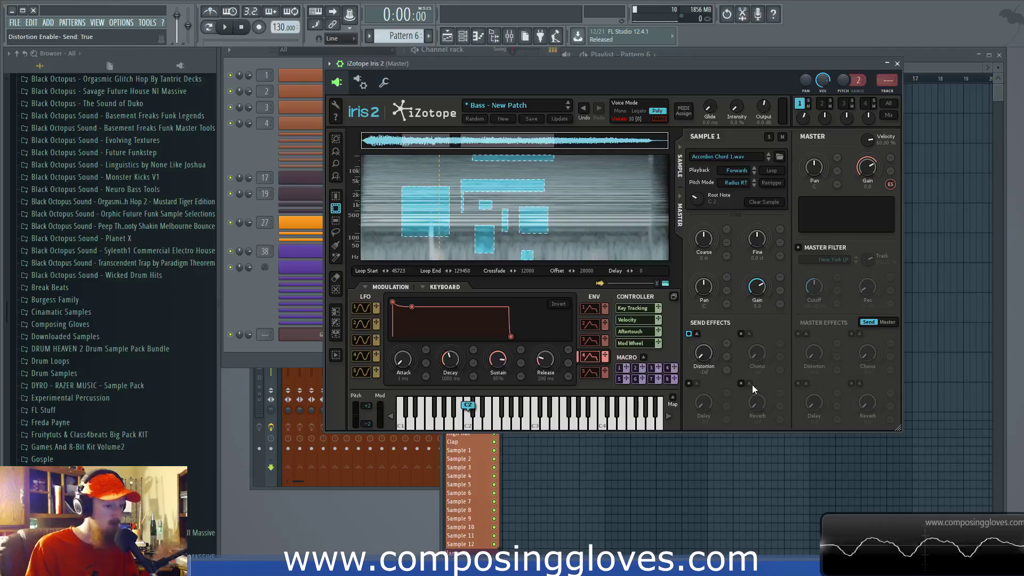
# Set the send distortion type to Clipping and raise Sample 1's distortion send to -10.25.
pyautogui.click(698, 334)
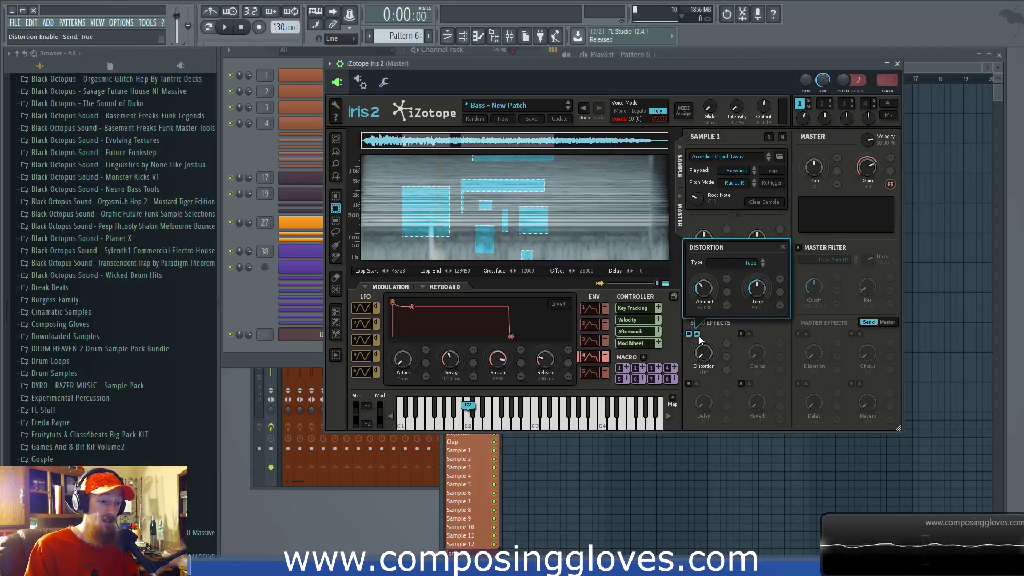
pyautogui.click(763, 264)
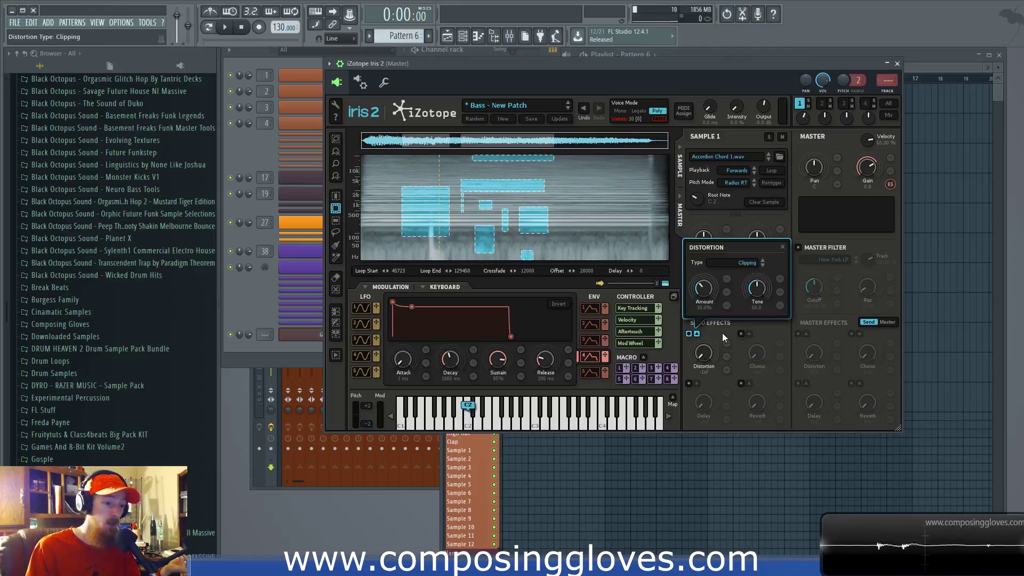
pyautogui.click(689, 334)
pyautogui.click(688, 334)
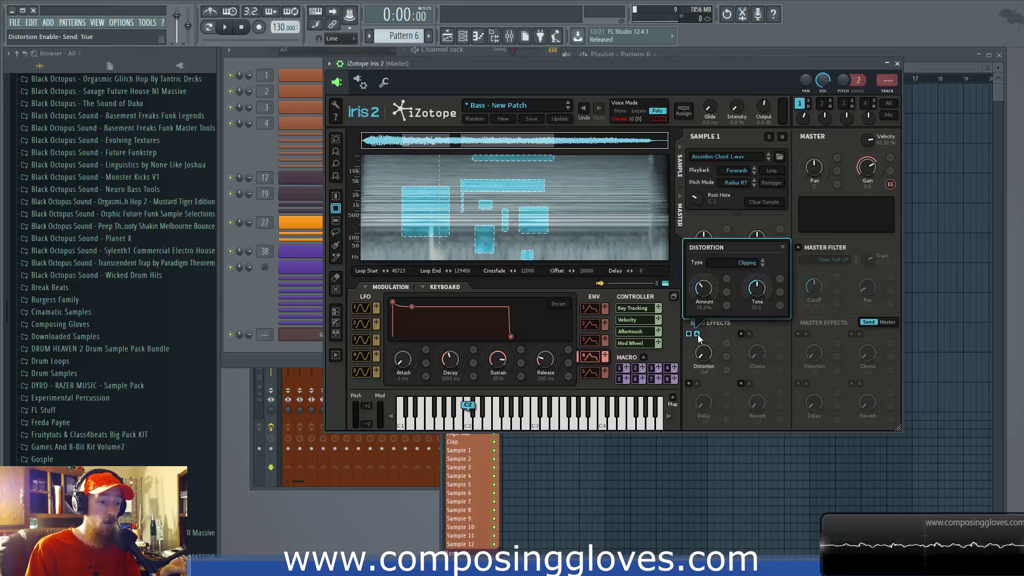
pyautogui.moveTo(710, 348); pyautogui.dragTo(706, 333)
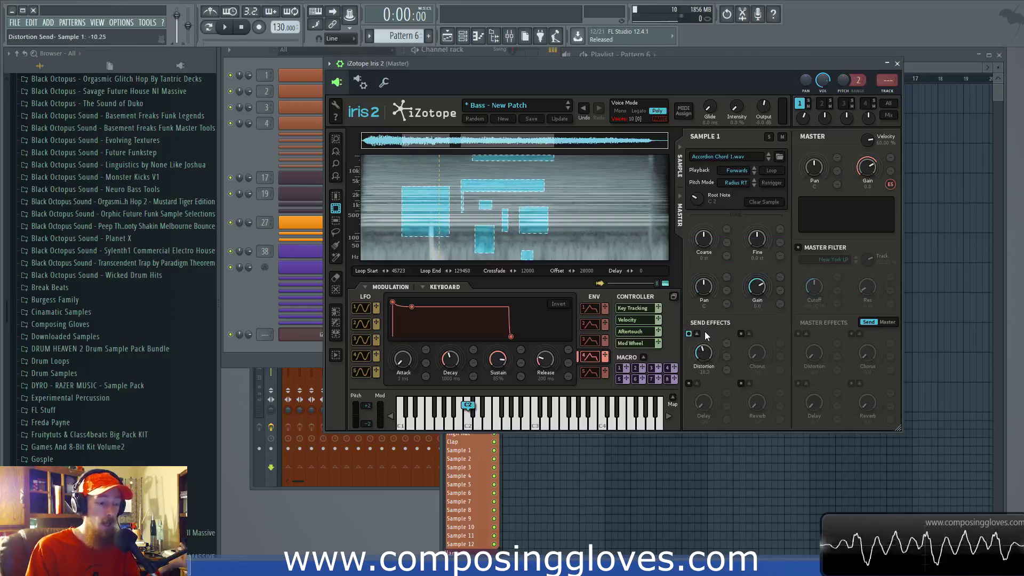
# Change the distortion type to Asymmetrical from the Sample 2 slot, check it in Sample 1, and close the distortion settings.
pyautogui.click(822, 103)
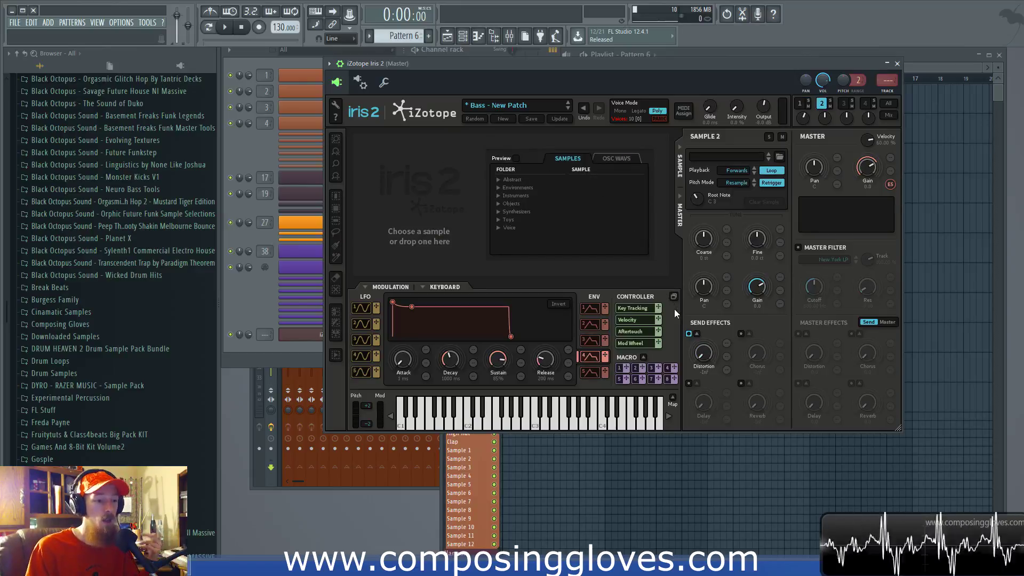
pyautogui.click(697, 333)
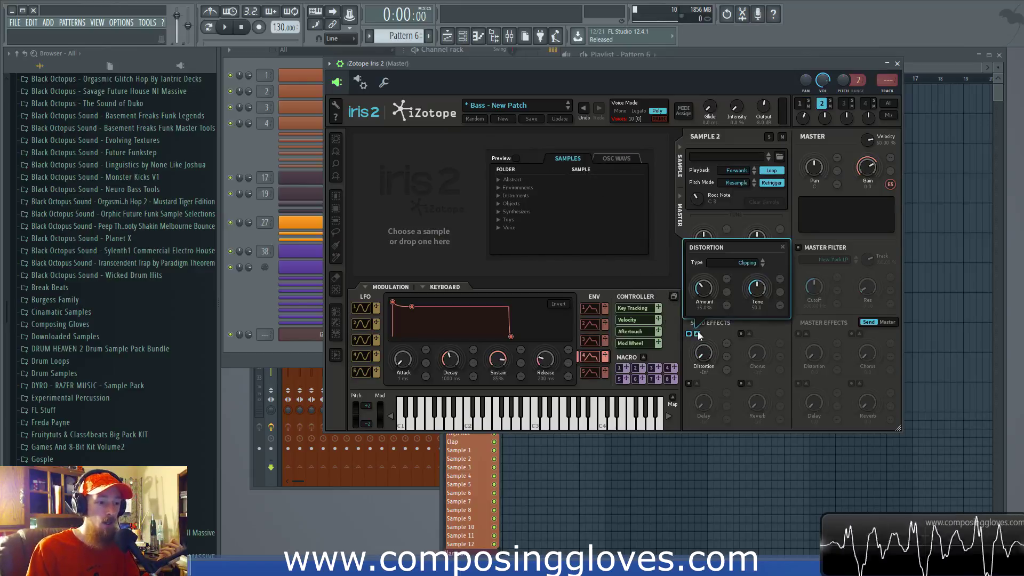
pyautogui.click(762, 266)
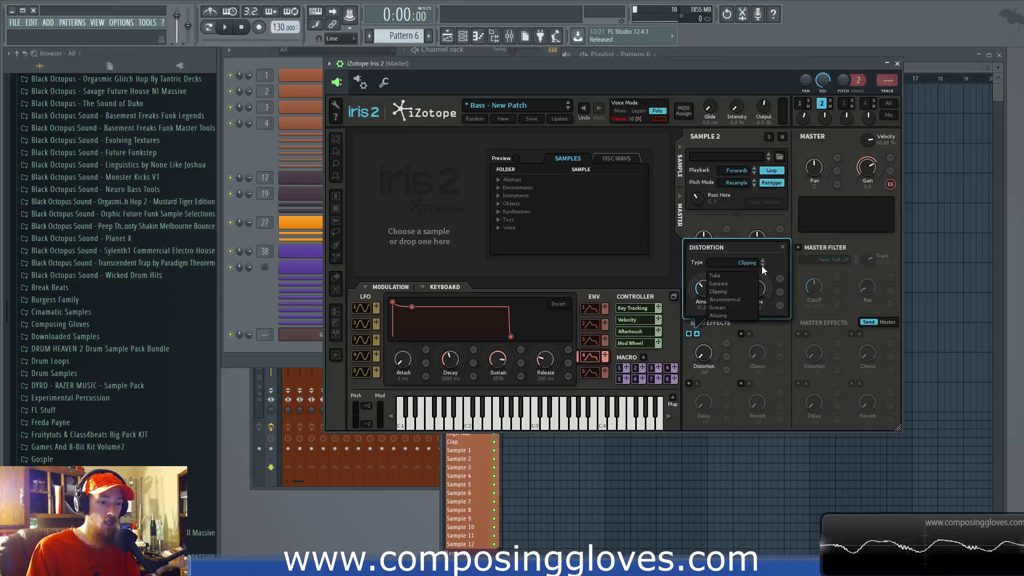
pyautogui.click(802, 104)
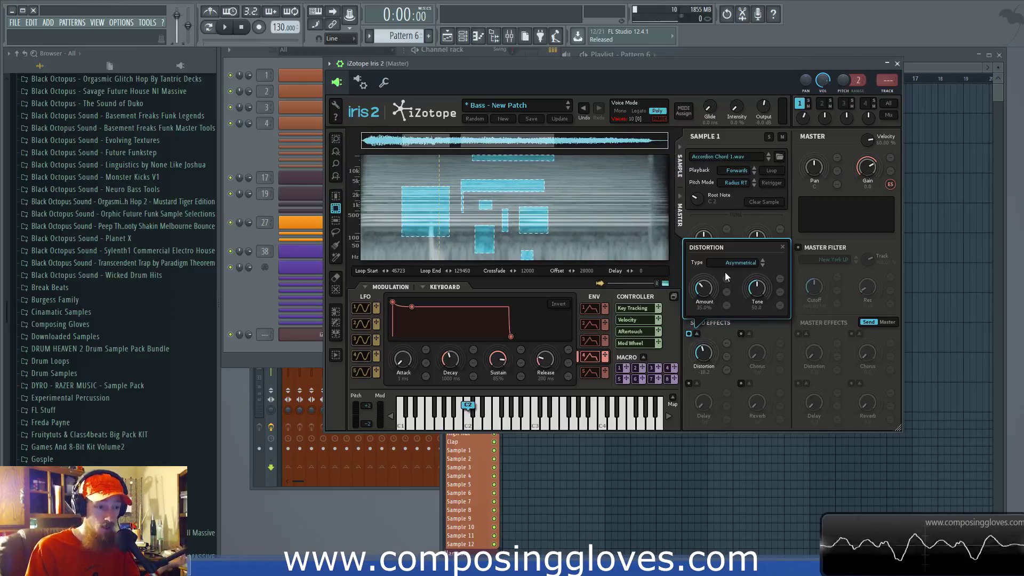
pyautogui.click(737, 264)
pyautogui.click(732, 252)
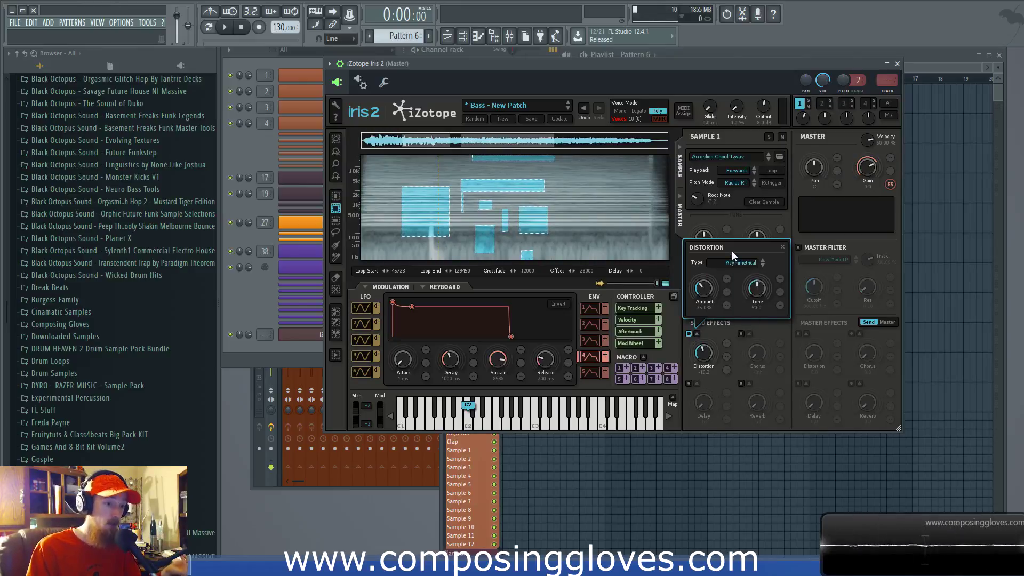
pyautogui.click(782, 246)
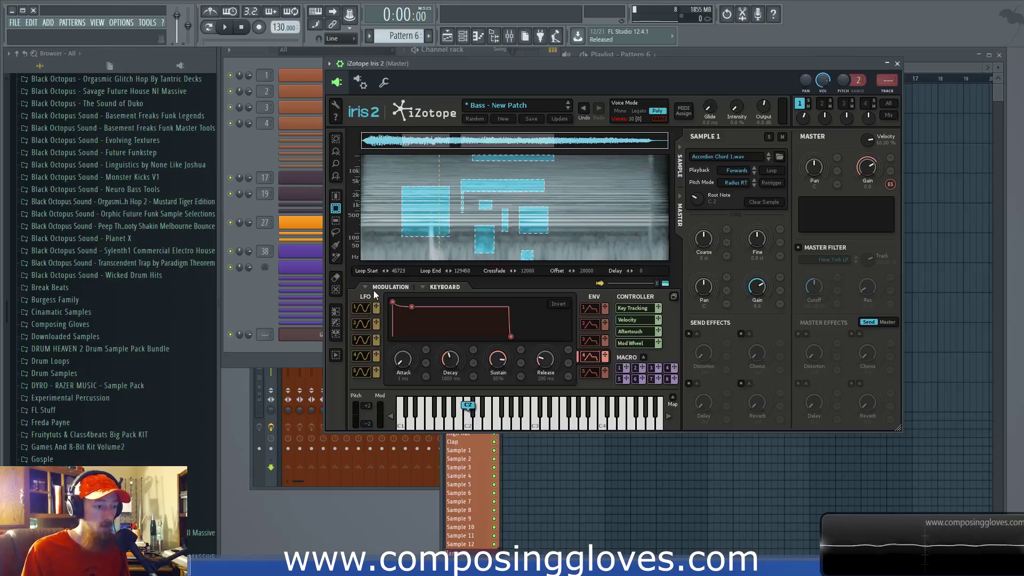
# Look through several LFOs and examine the waveform types available for LFO 1.
pyautogui.click(362, 308)
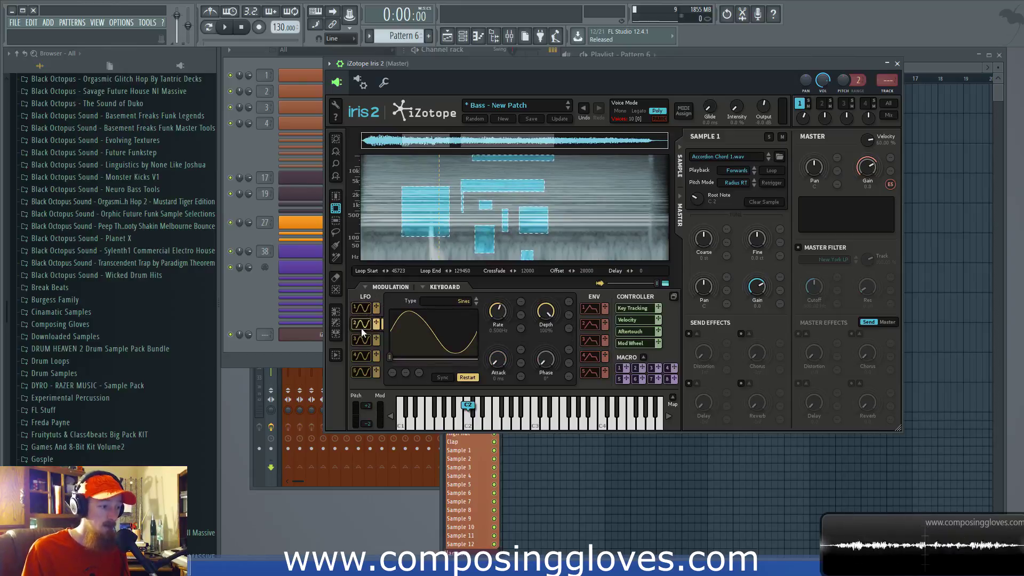
pyautogui.click(361, 356)
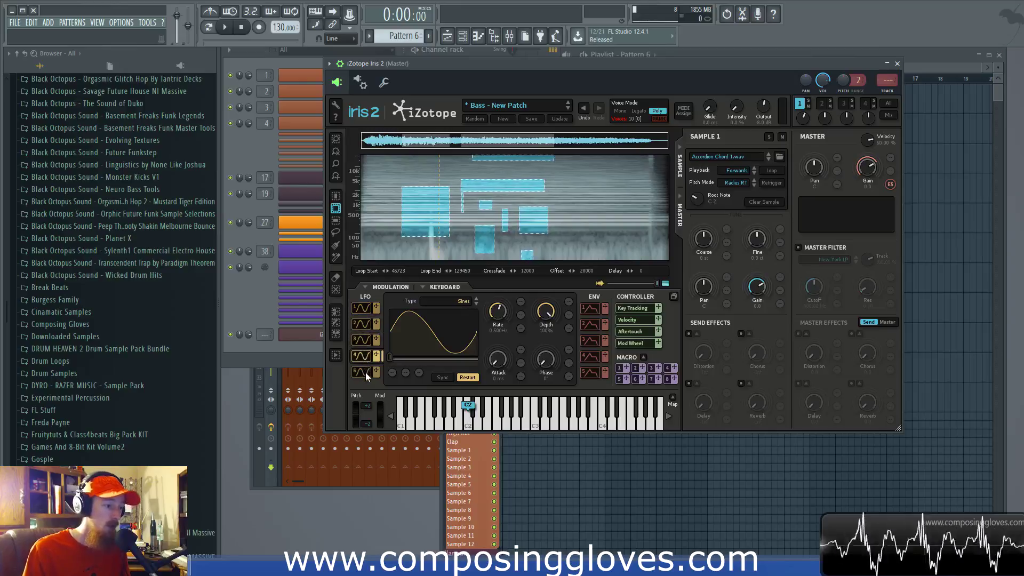
pyautogui.click(360, 313)
pyautogui.click(441, 301)
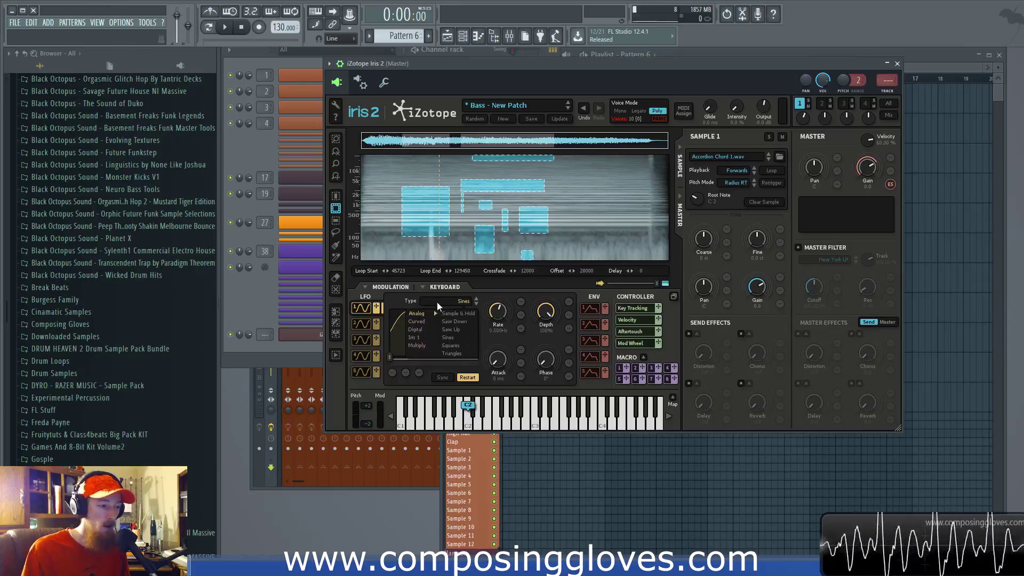
pyautogui.click(456, 303)
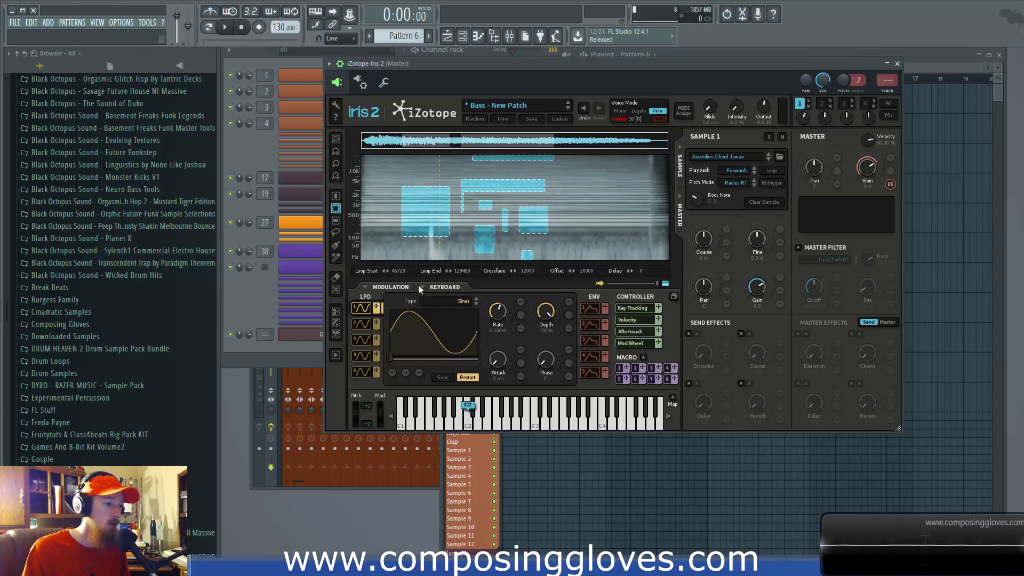
# Collapse the keyboard and modulation sections to enlarge the spectrogram, and restore both sections.
pyautogui.click(427, 288)
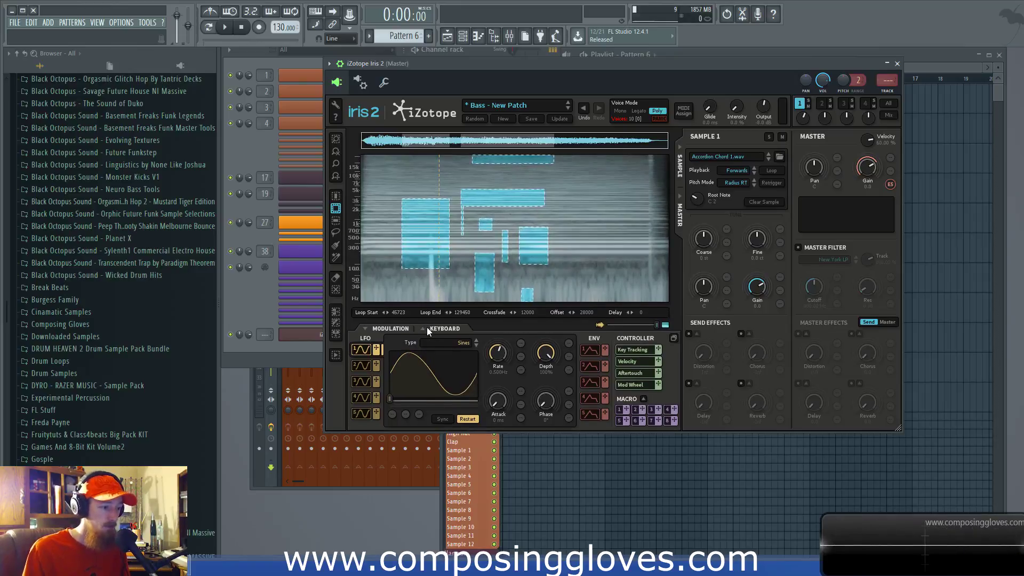
pyautogui.click(427, 329)
pyautogui.click(424, 286)
pyautogui.click(421, 325)
pyautogui.click(366, 294)
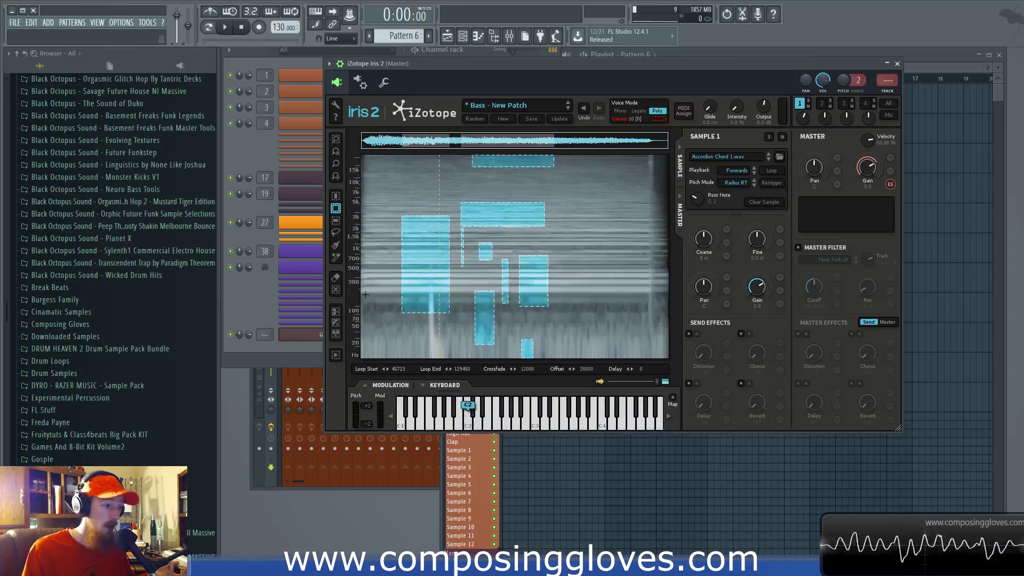
pyautogui.click(364, 385)
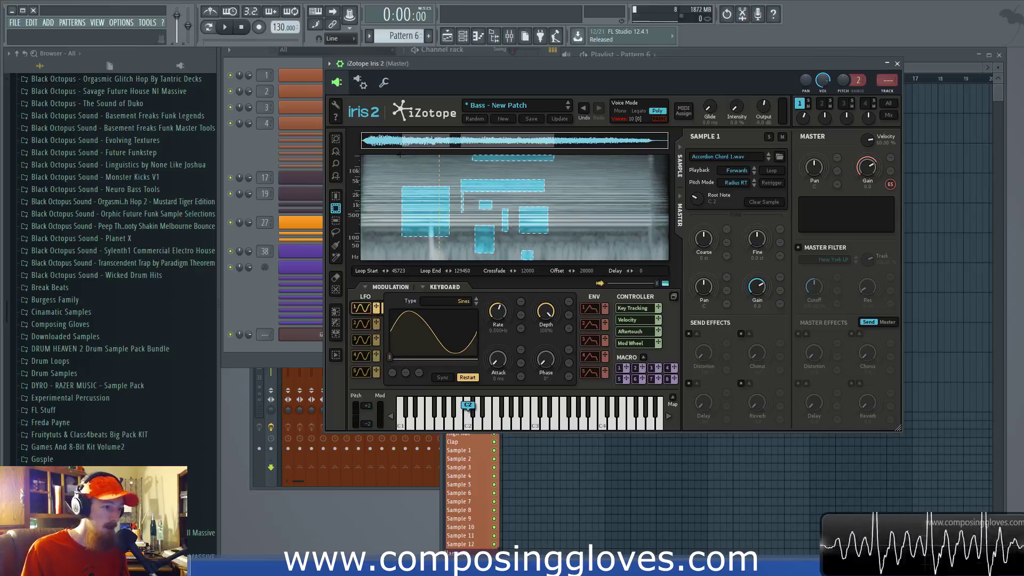
# Enlarge the Iris 2 window, hide the sample and master sections, and bring back only the sample section.
pyautogui.moveTo(898, 430); pyautogui.dragTo(937, 460)
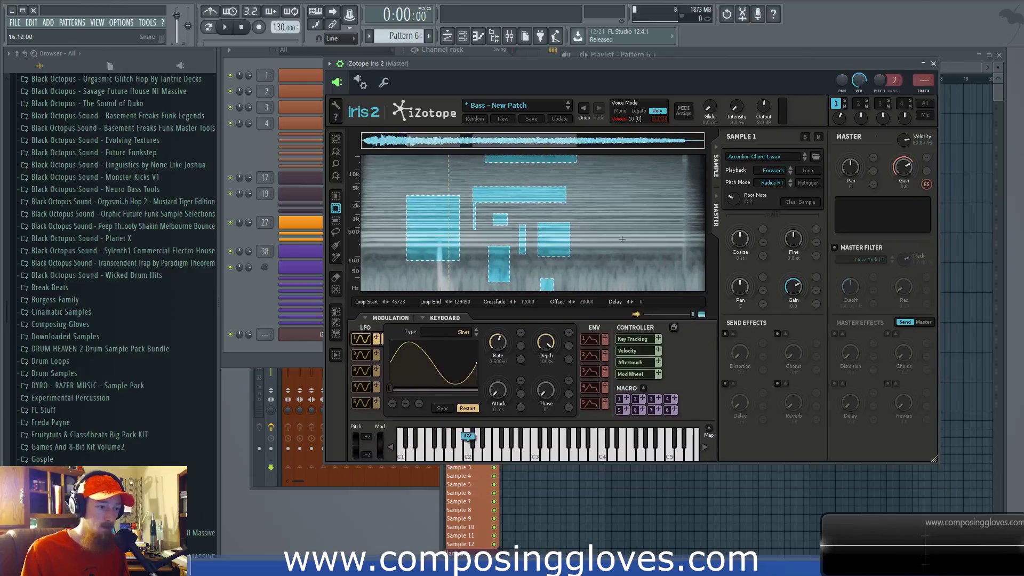
pyautogui.click(715, 152)
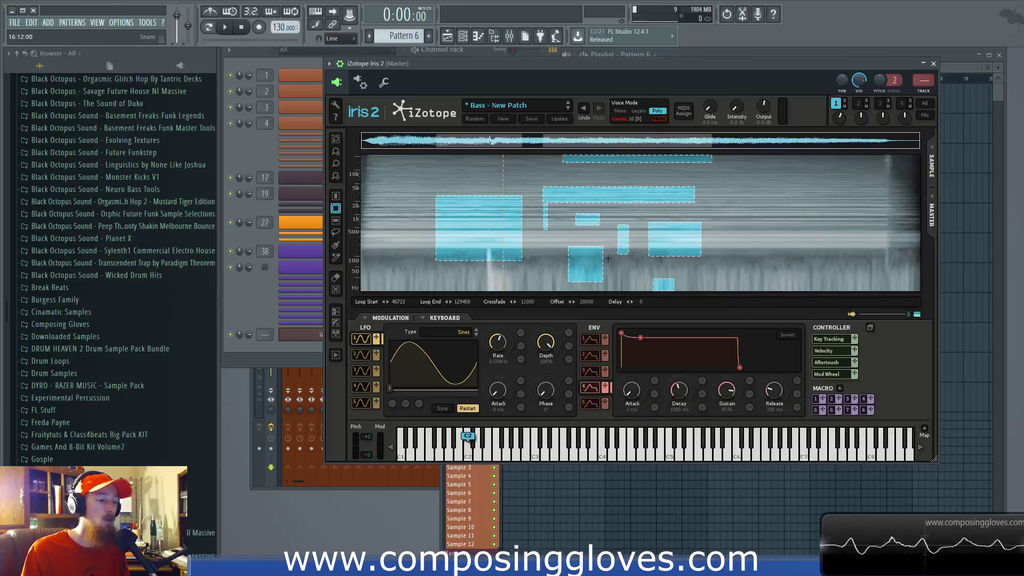
pyautogui.click(932, 166)
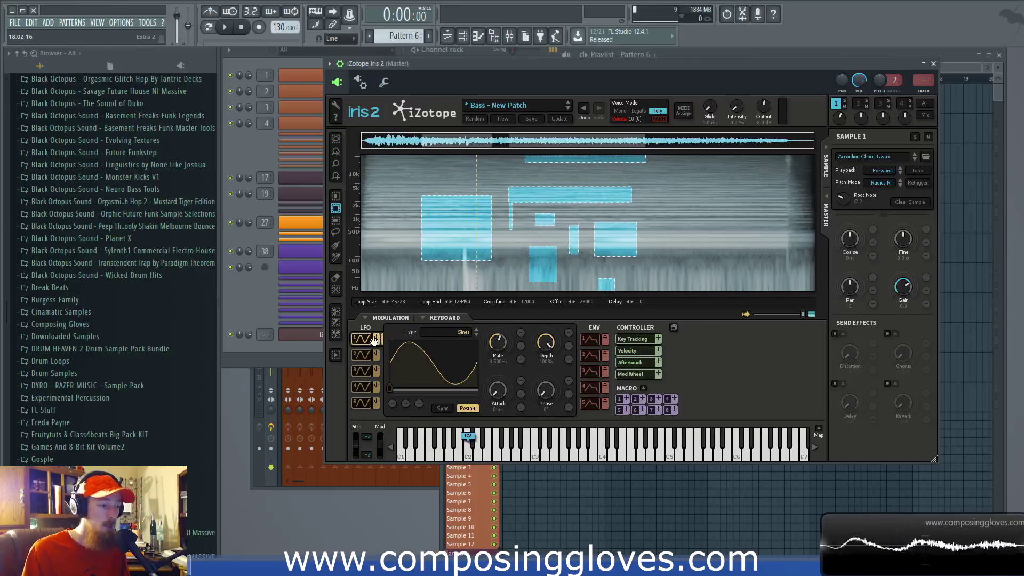
# Show the master section in place of the sample section, enable the New York LP master filter, and raise its cutoff.
pyautogui.click(825, 146)
pyautogui.click(932, 208)
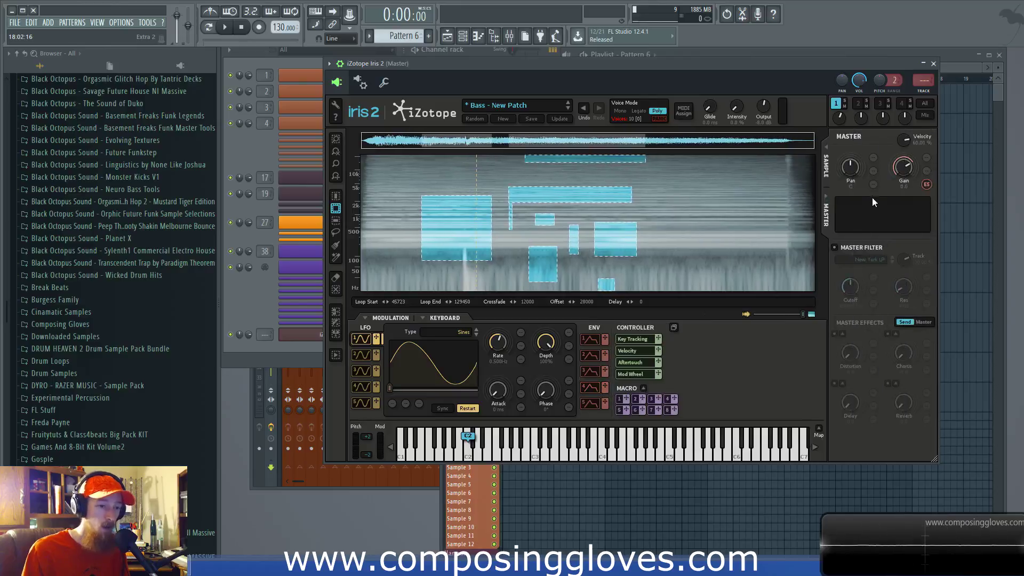
pyautogui.click(835, 248)
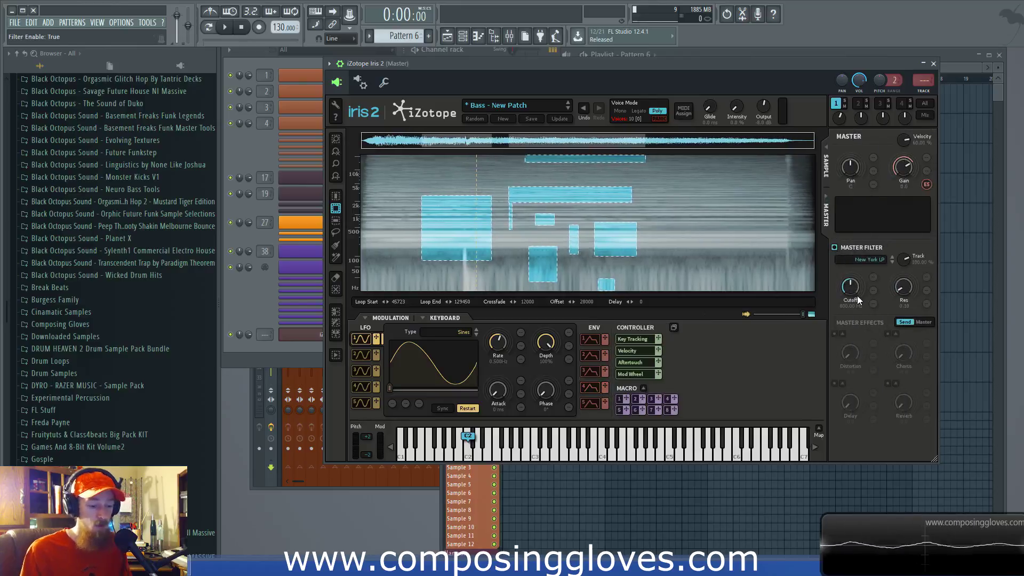
pyautogui.moveTo(856, 295); pyautogui.dragTo(853, 262)
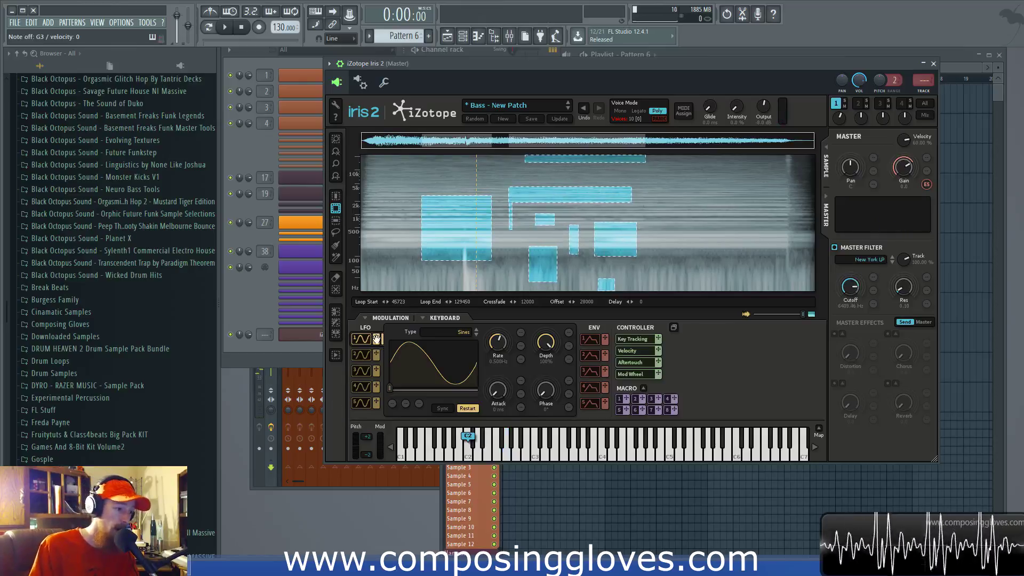
# Assign LFO 1 as a modulator of the master filter's cutoff and show the sample section again.
pyautogui.moveTo(389, 339); pyautogui.dragTo(370, 341)
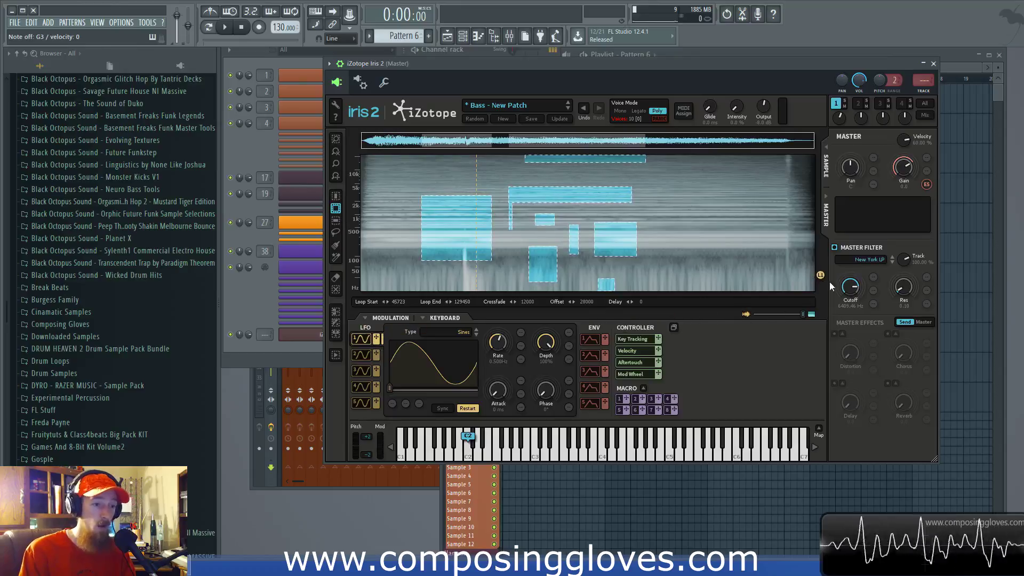
pyautogui.moveTo(876, 280); pyautogui.dragTo(872, 304)
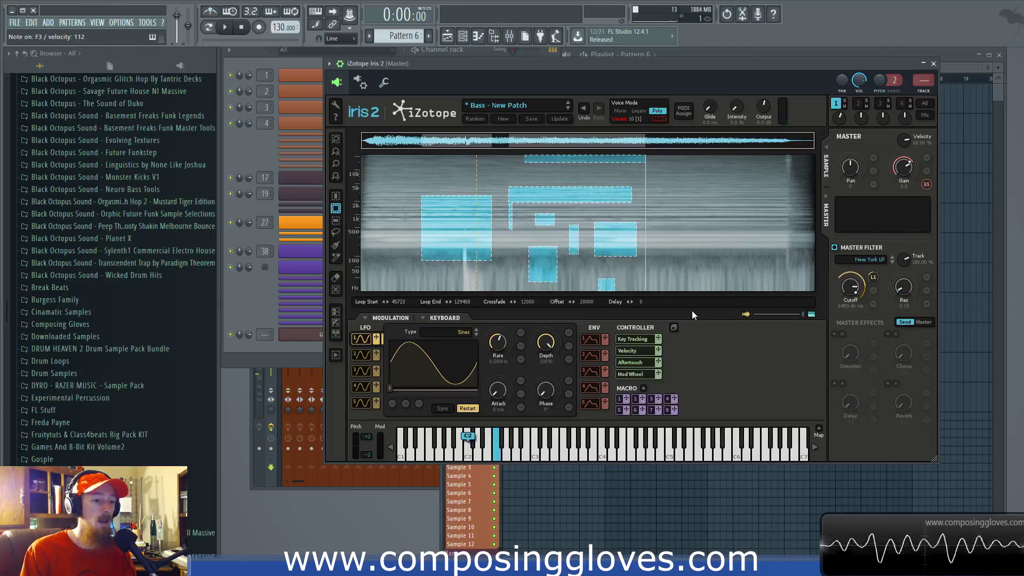
pyautogui.click(829, 146)
pyautogui.click(807, 172)
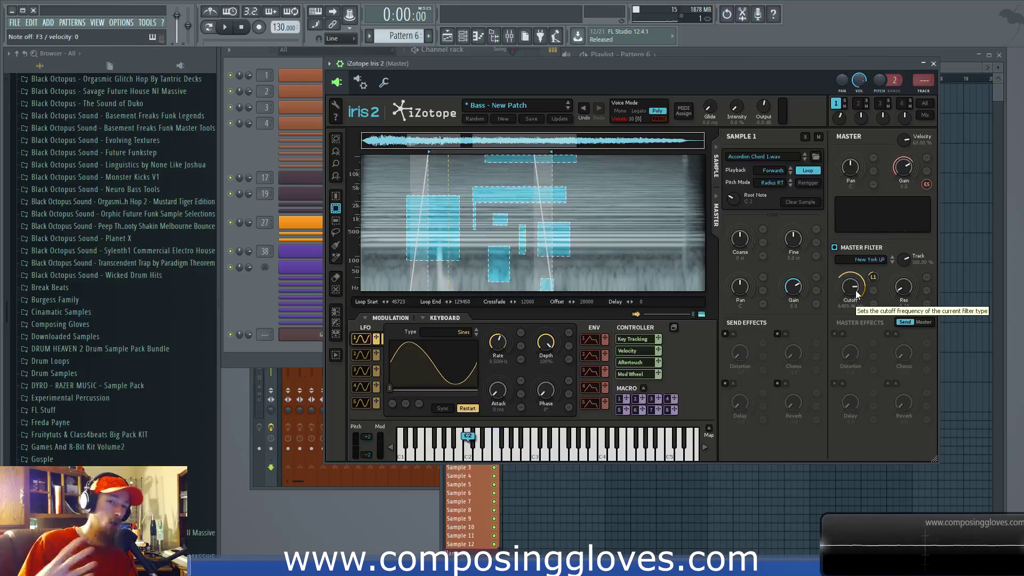
# Hide the sample section and assign envelope 1 to the master filter's cutoff with its own modulation amount.
pyautogui.click(714, 147)
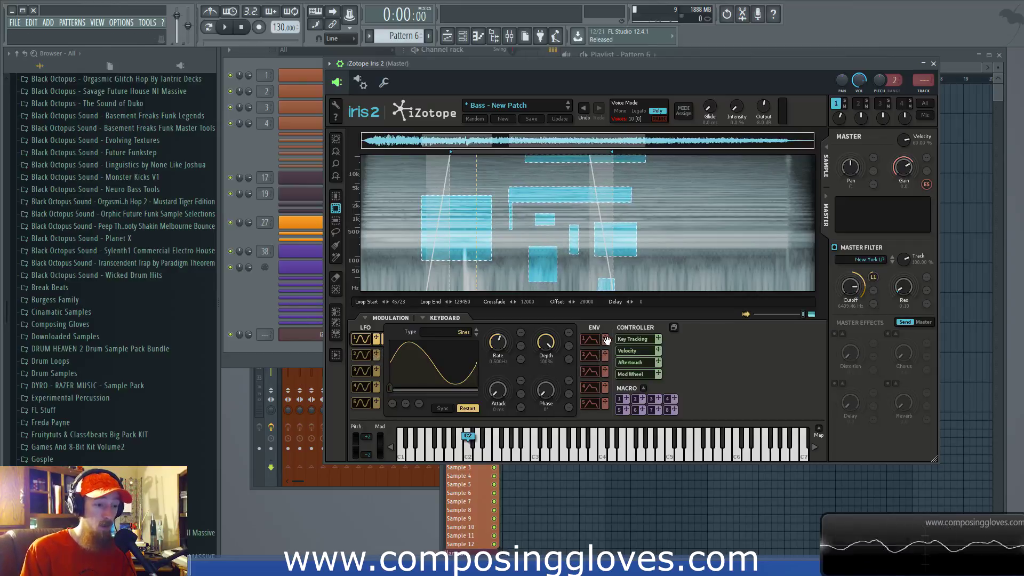
pyautogui.moveTo(604, 340); pyautogui.dragTo(875, 286)
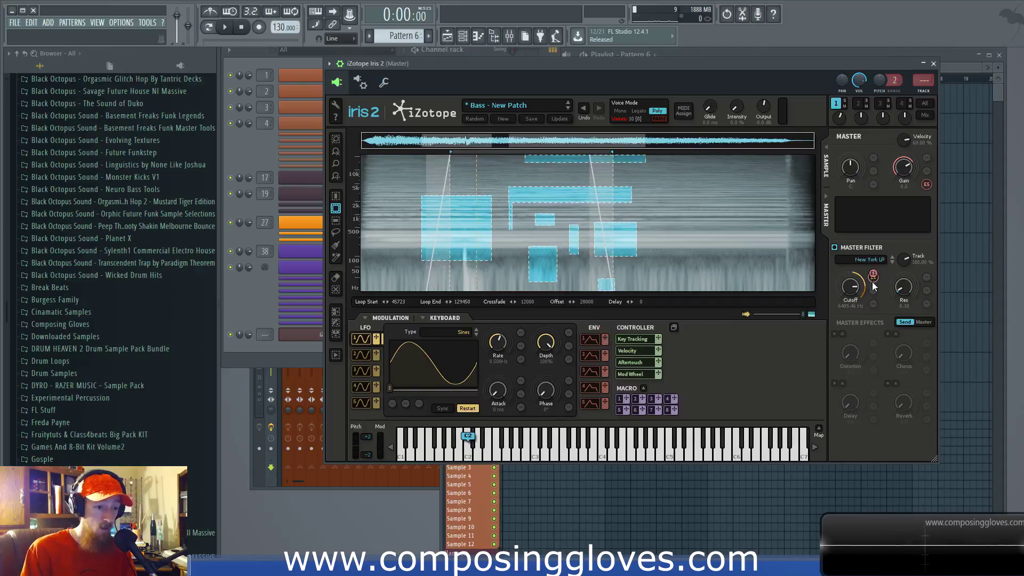
pyautogui.moveTo(873, 291); pyautogui.dragTo(874, 291)
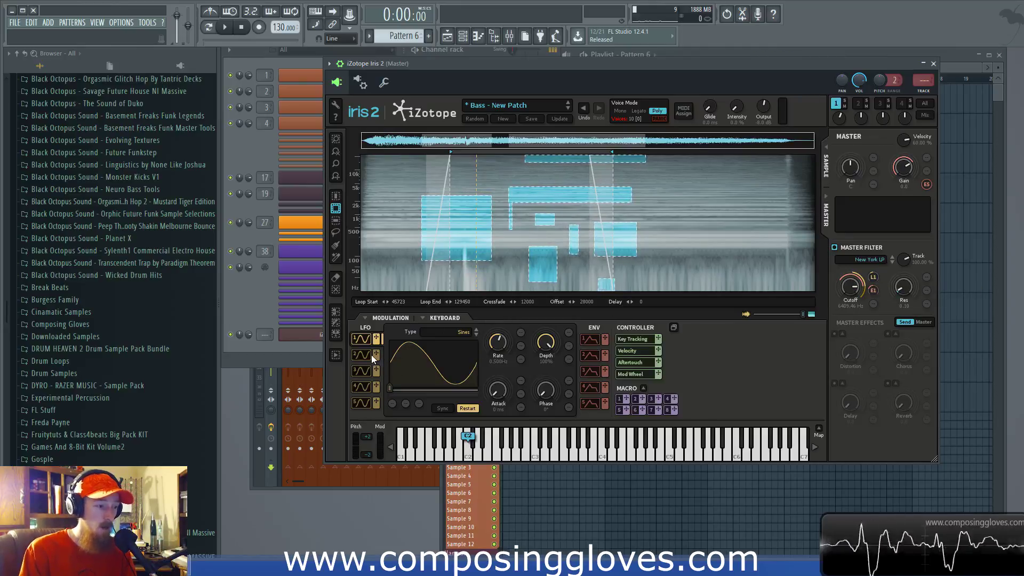
# Try out tempo sync and a longer attack on LFO 1.
pyautogui.click(445, 409)
pyautogui.click(444, 409)
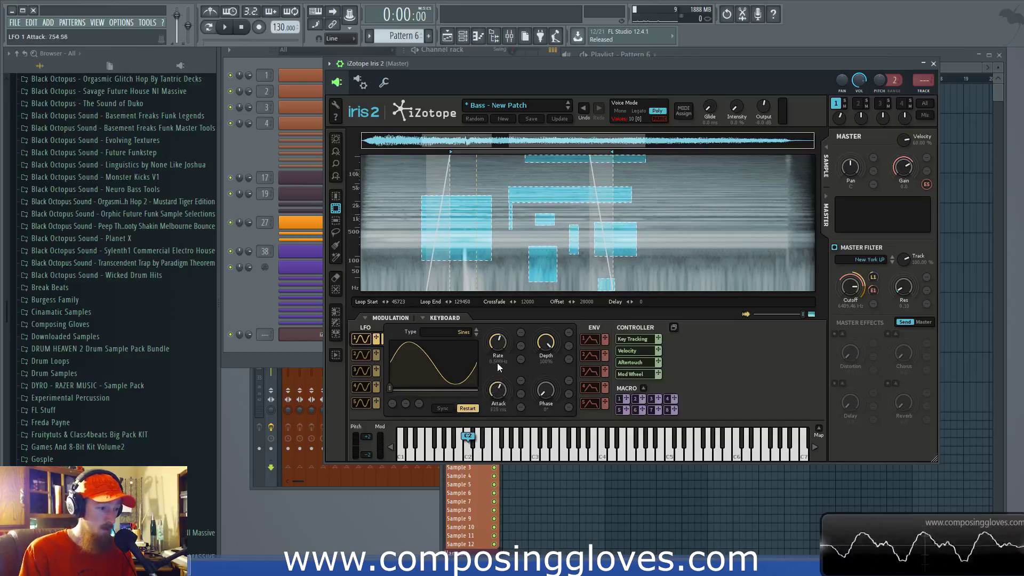
pyautogui.moveTo(389, 388)
pyautogui.mouseDown()
pyautogui.moveTo(482, 384)
pyautogui.moveTo(382, 387)
pyautogui.mouseUp()
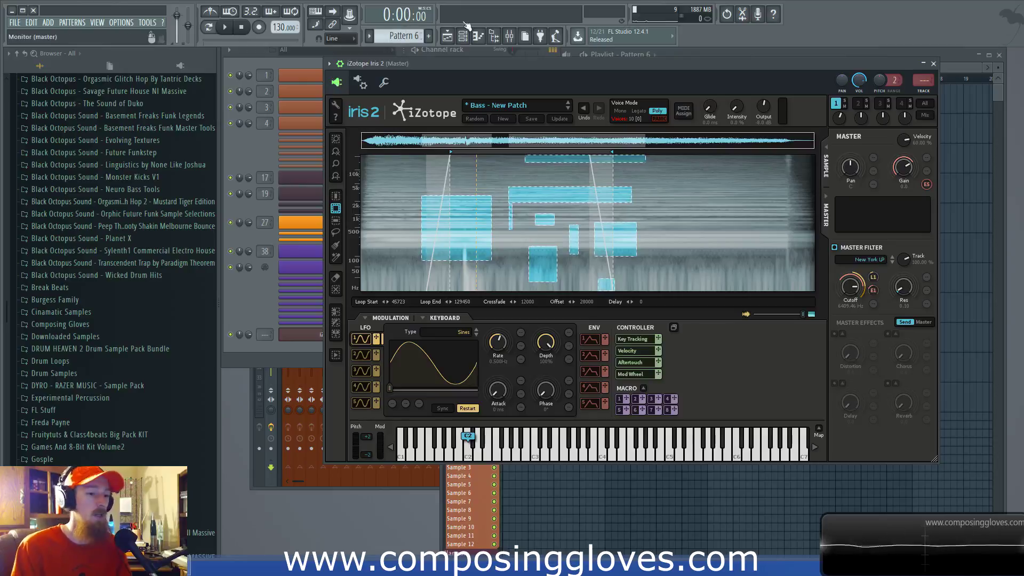
# Show the settings of envelope 1, open the macro controls window and move it over the spectrogram, beside the master section.
pyautogui.click(595, 339)
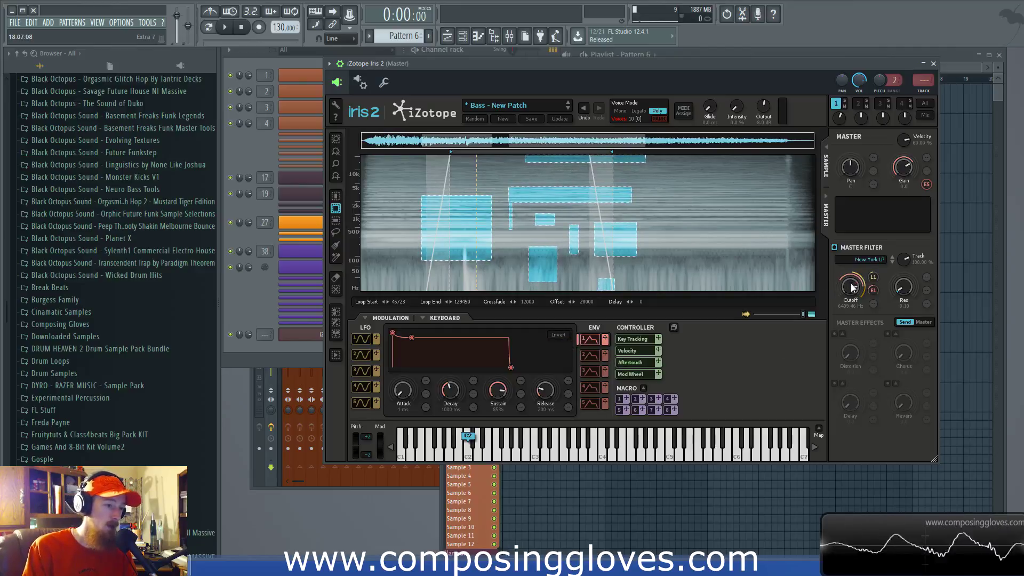
pyautogui.click(643, 388)
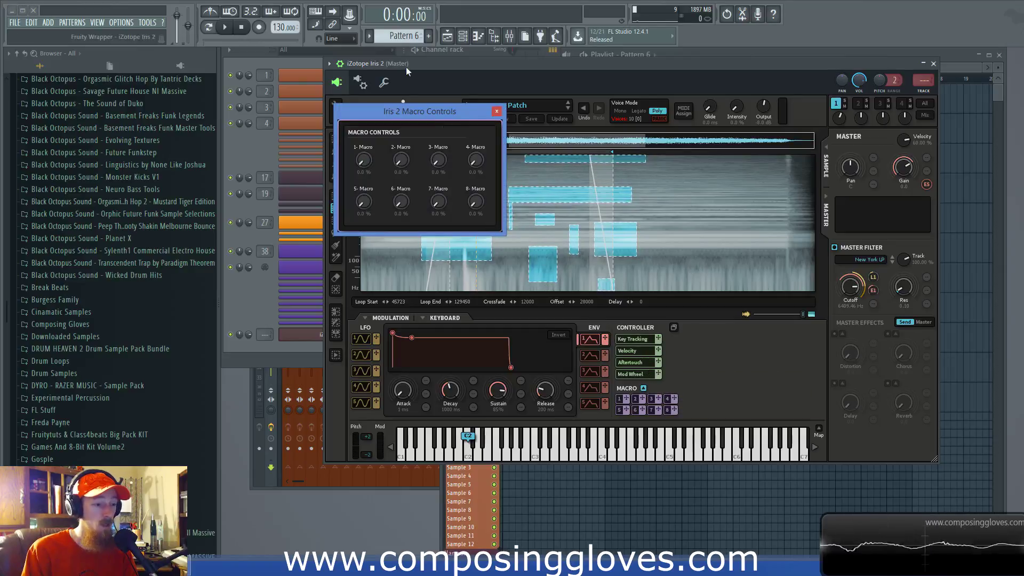
pyautogui.moveTo(450, 110); pyautogui.dragTo(705, 132)
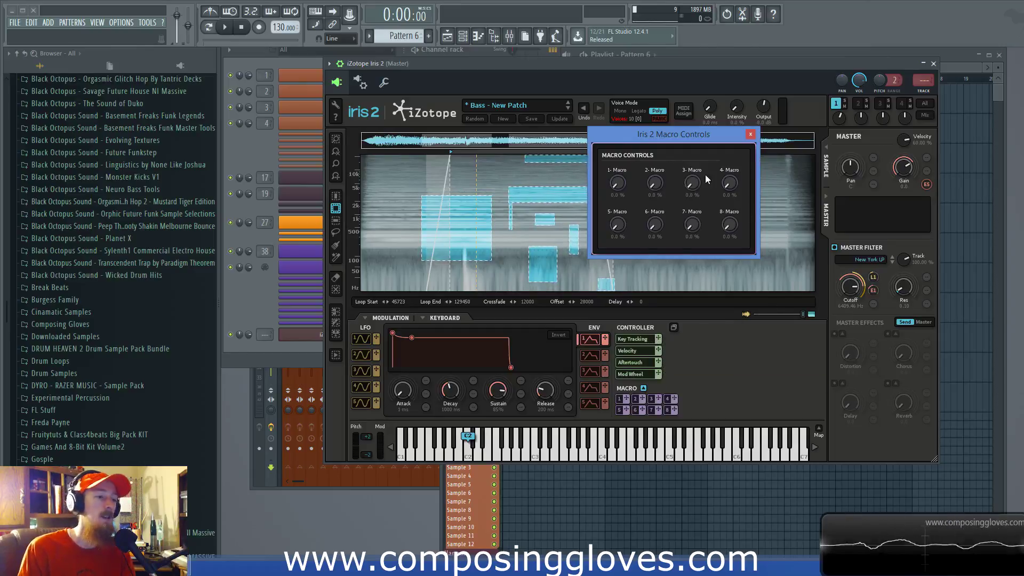
pyautogui.moveTo(665, 140); pyautogui.dragTo(689, 174)
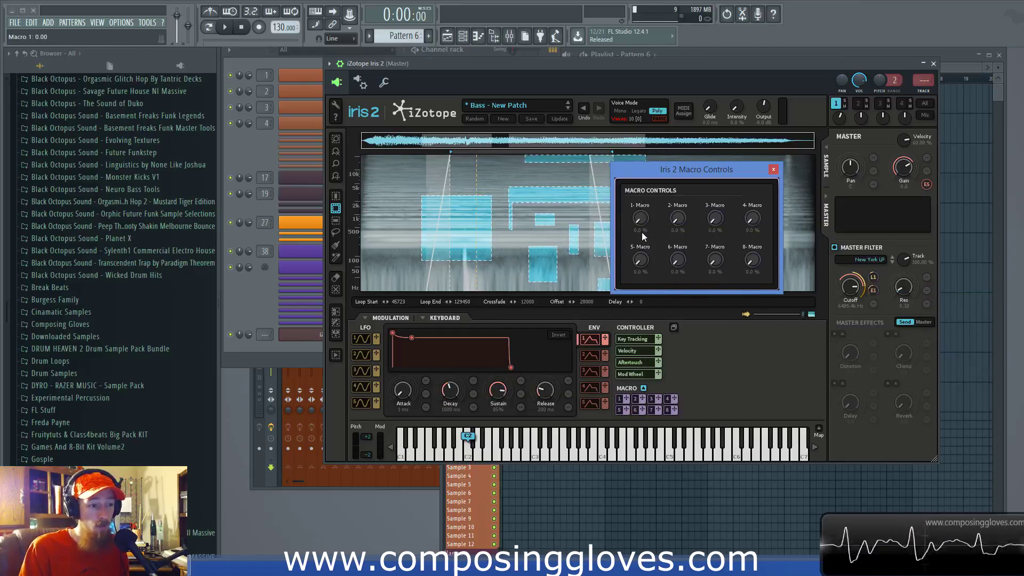
# Assign macro 2 to both the cutoff and the resonance of the master filter.
pyautogui.moveTo(627, 402); pyautogui.dragTo(847, 288)
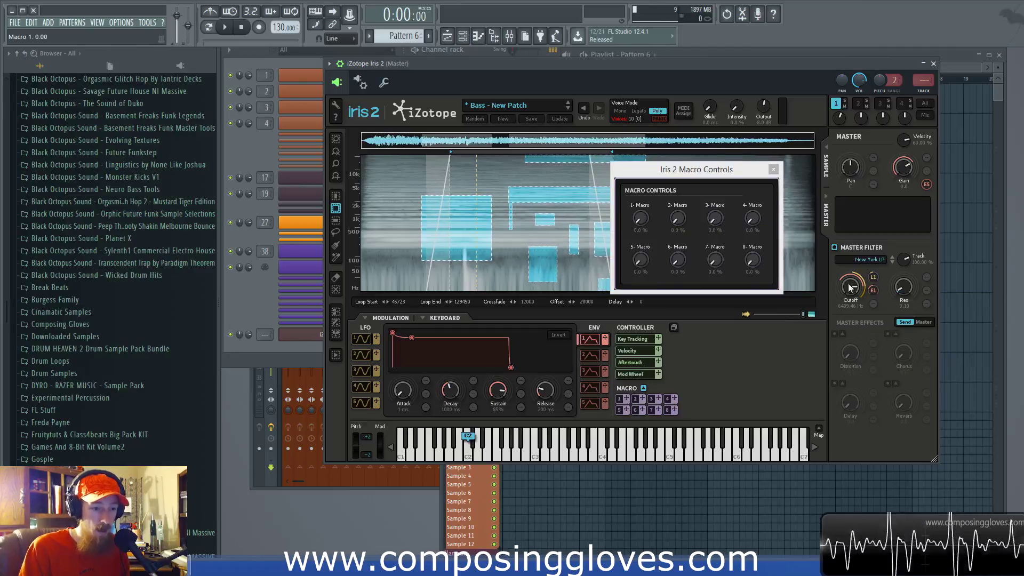
pyautogui.moveTo(626, 399); pyautogui.dragTo(876, 302)
pyautogui.moveTo(628, 399); pyautogui.dragTo(914, 302)
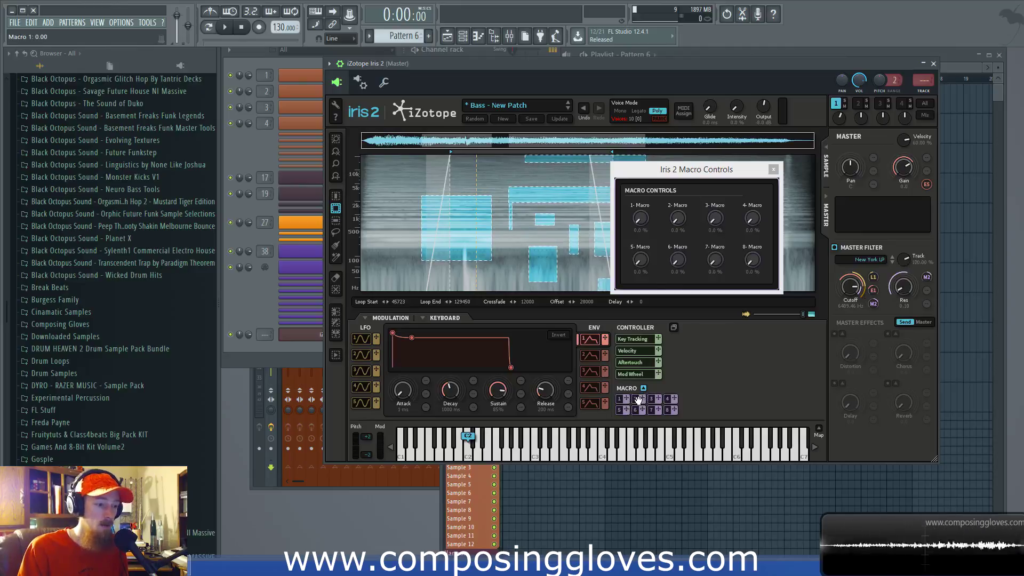
# Adjust macro 2 and raise the master filter's cutoff to about 7300 Hz, closing and reopening the macro controls window.
pyautogui.moveTo(686, 220)
pyautogui.mouseDown()
pyautogui.moveTo(681, 200)
pyautogui.moveTo(693, 240)
pyautogui.mouseUp()
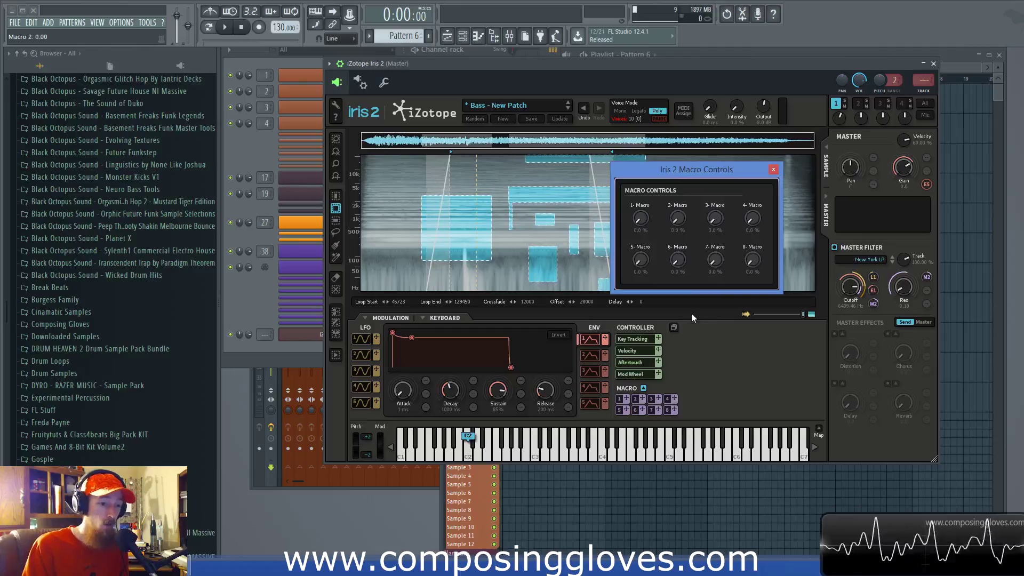
pyautogui.moveTo(849, 291); pyautogui.dragTo(852, 288)
pyautogui.click(773, 170)
pyautogui.click(643, 389)
pyautogui.click(642, 389)
pyautogui.click(643, 389)
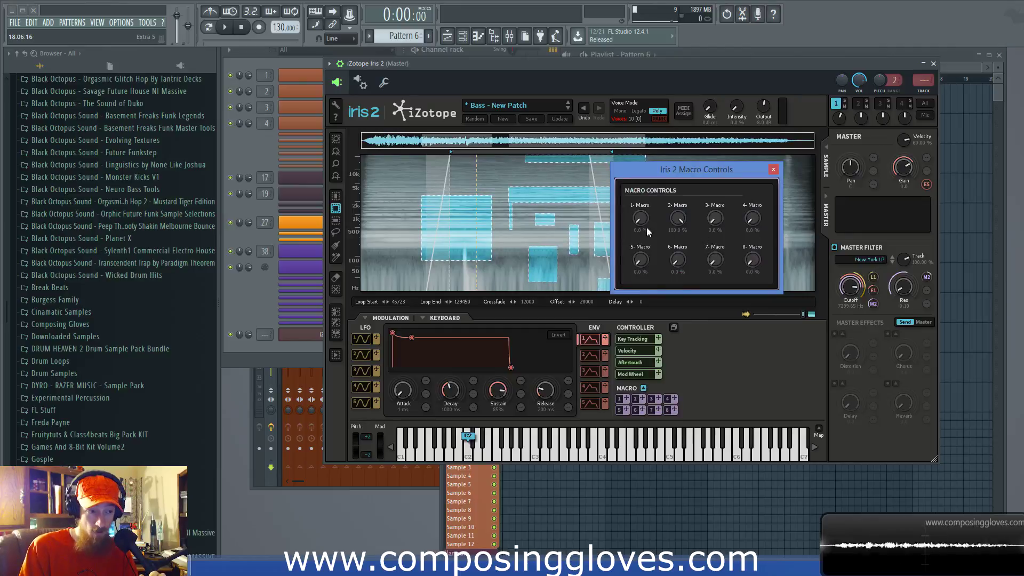
# Set macro 2 to 51% and close the macro controls window.
pyautogui.moveTo(676, 220); pyautogui.dragTo(680, 193)
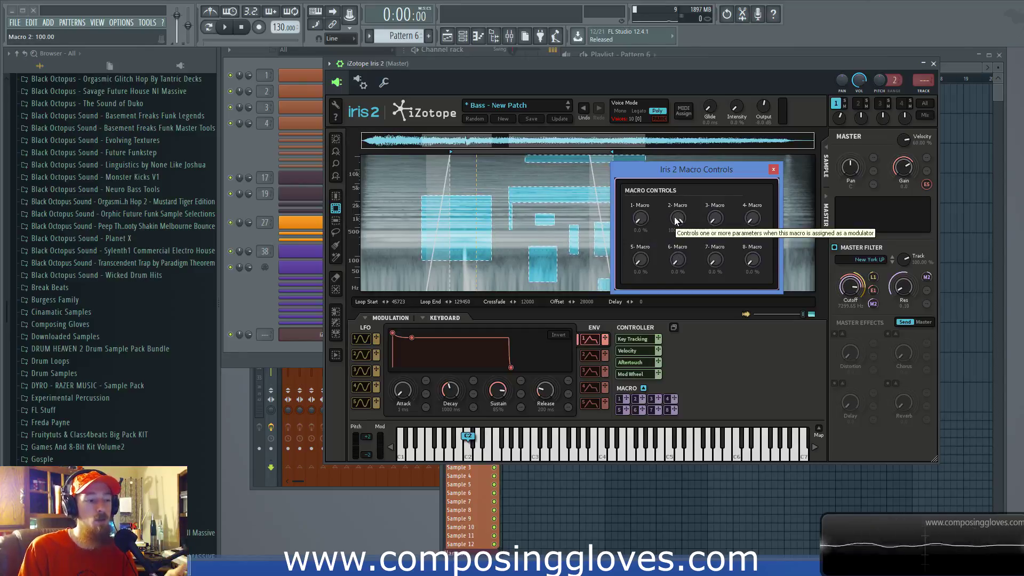
pyautogui.moveTo(678, 219); pyautogui.dragTo(683, 249)
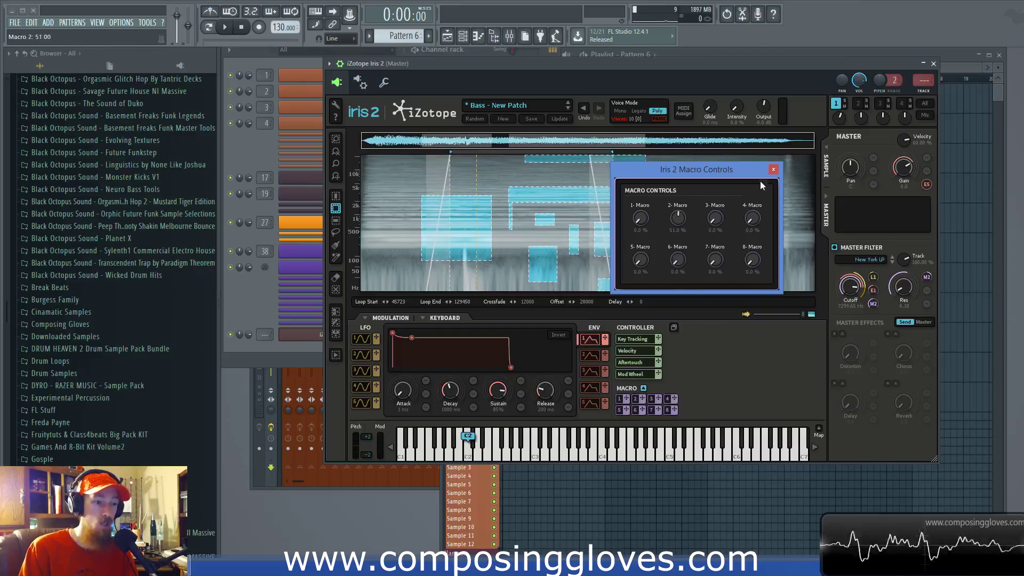
pyautogui.click(773, 170)
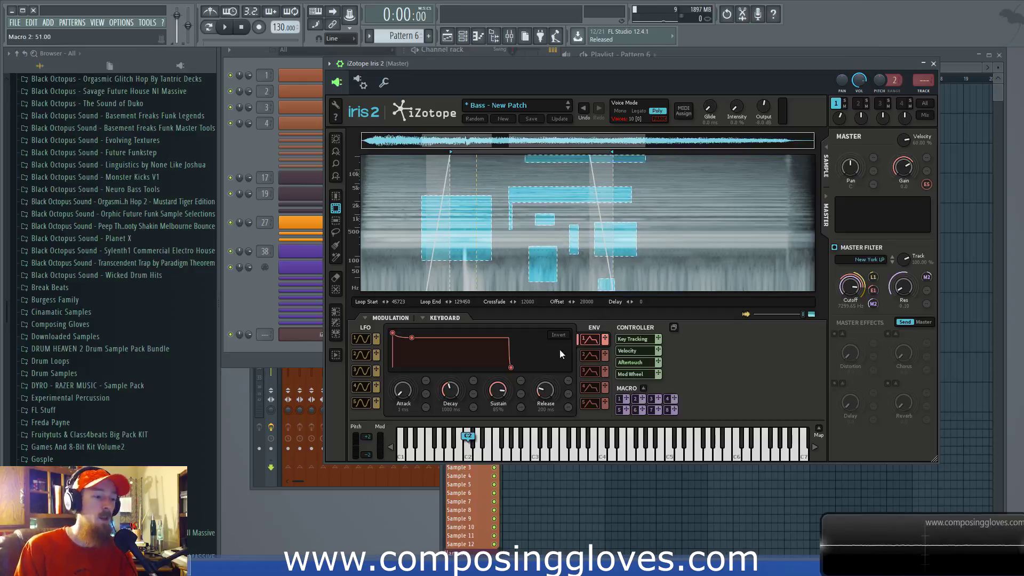
# Detach the modulation section into a floating window, move it aside, and dock it again.
pyautogui.click(673, 329)
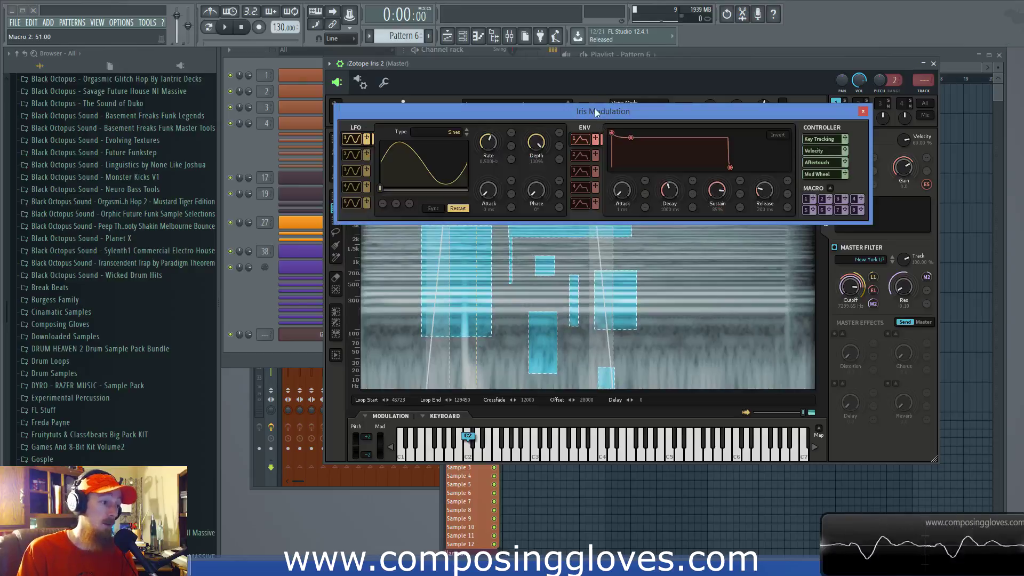
pyautogui.moveTo(595, 108); pyautogui.dragTo(382, 185)
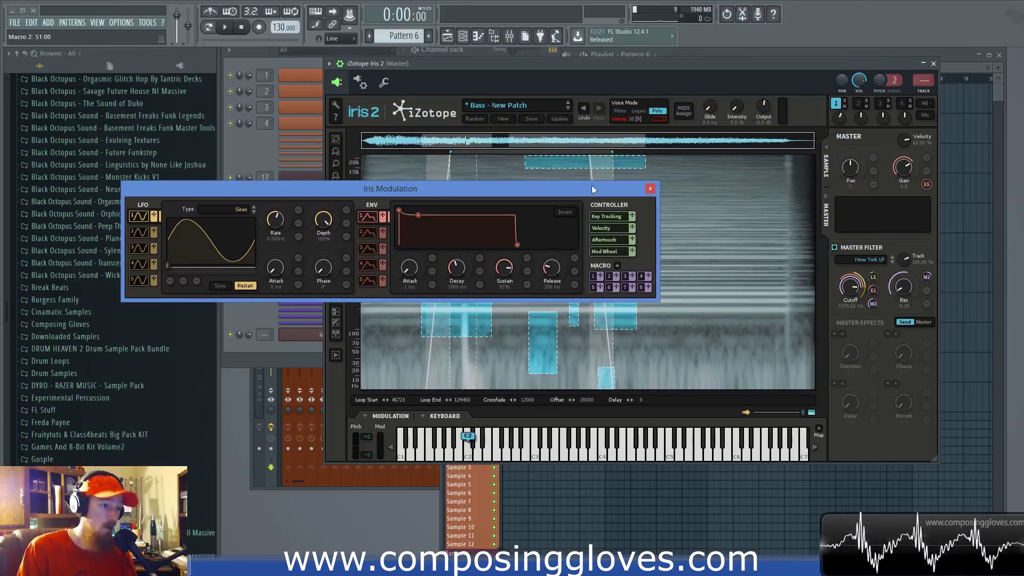
pyautogui.click(651, 188)
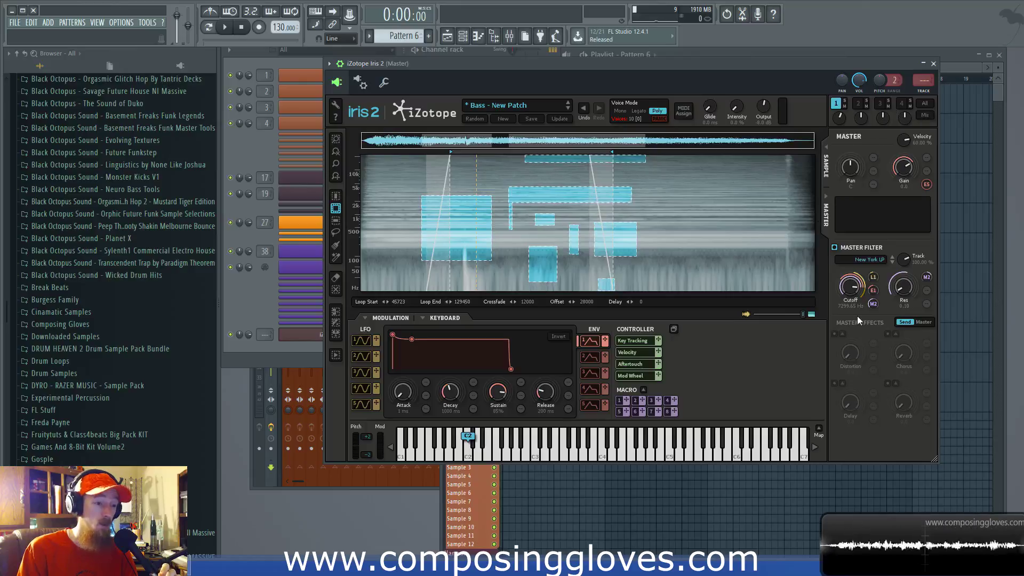
# Open the mix window to examine all four samples' settings beside the master section, then close it.
pyautogui.click(926, 115)
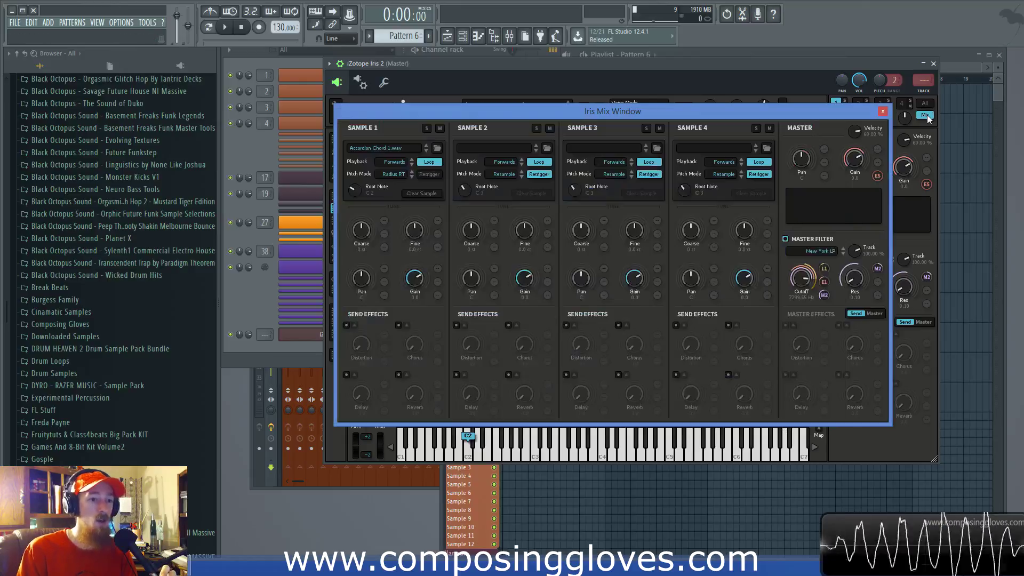
pyautogui.moveTo(693, 107); pyautogui.dragTo(587, 108)
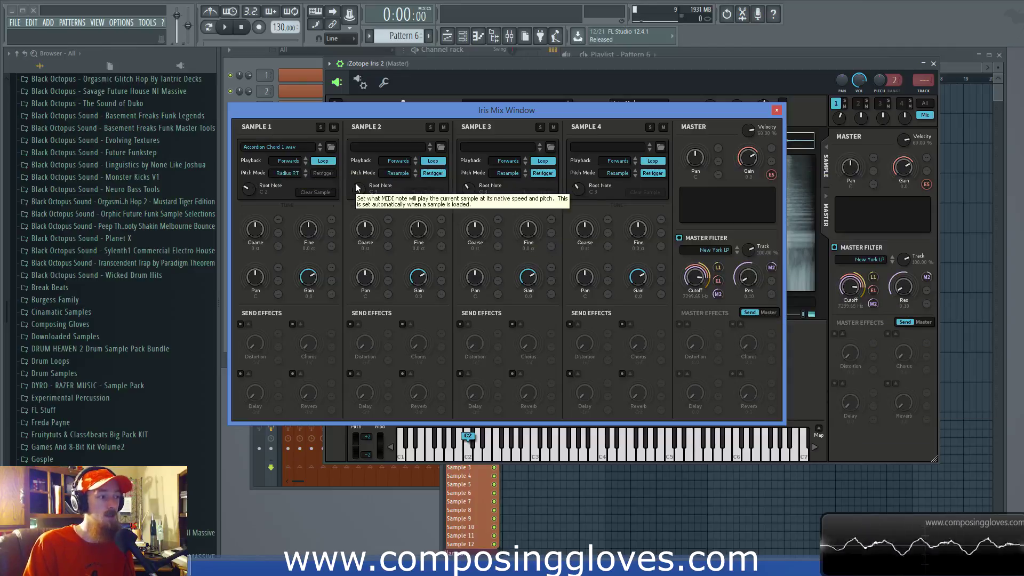
pyautogui.click(776, 110)
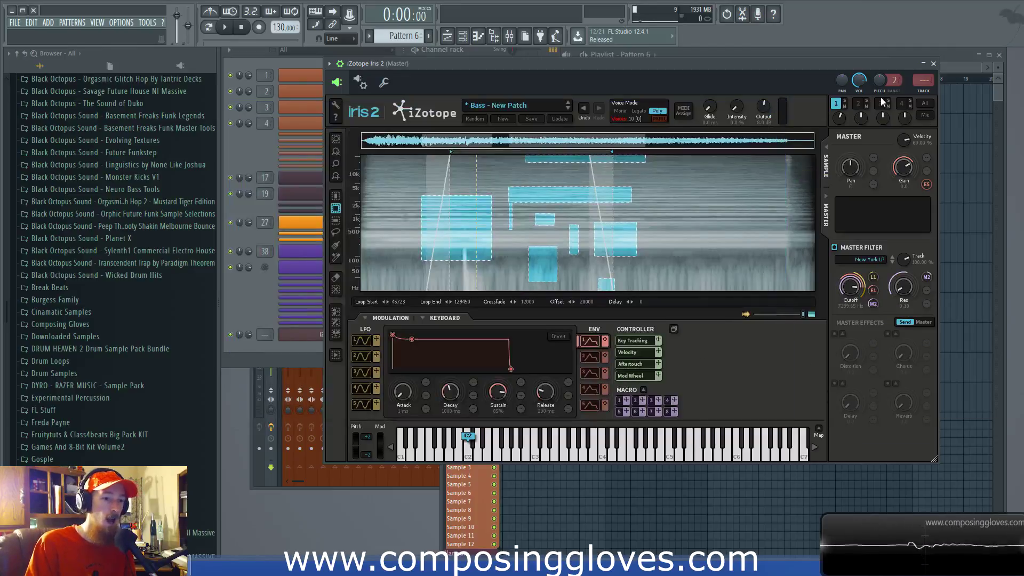
# Load the DB Harmonic sample from Instruments > Bass > Double Bass into sample slot 2.
pyautogui.click(880, 104)
pyautogui.click(908, 105)
pyautogui.click(858, 104)
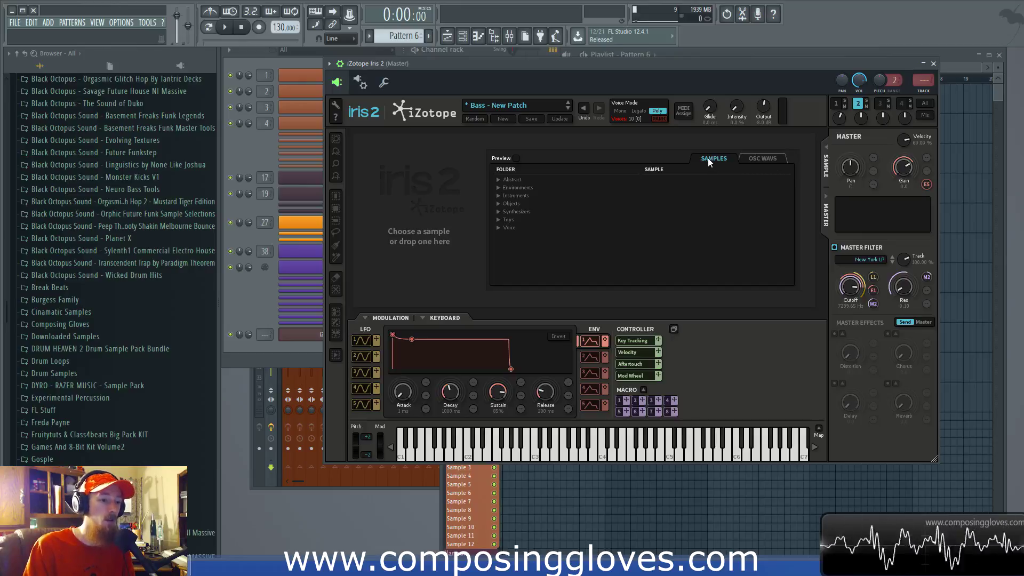
pyautogui.click(499, 196)
pyautogui.click(504, 211)
pyautogui.click(527, 228)
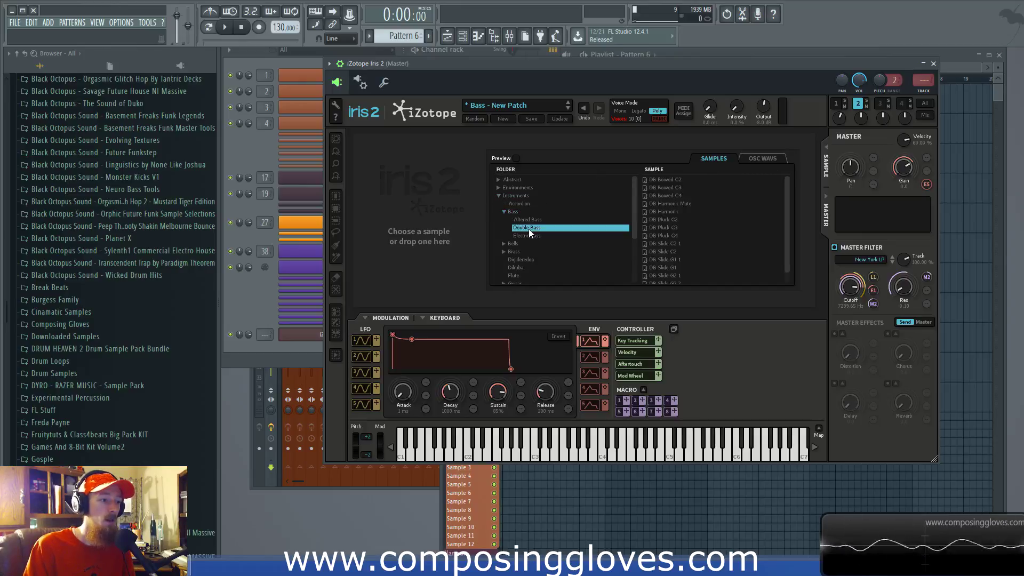
pyautogui.doubleClick(668, 211)
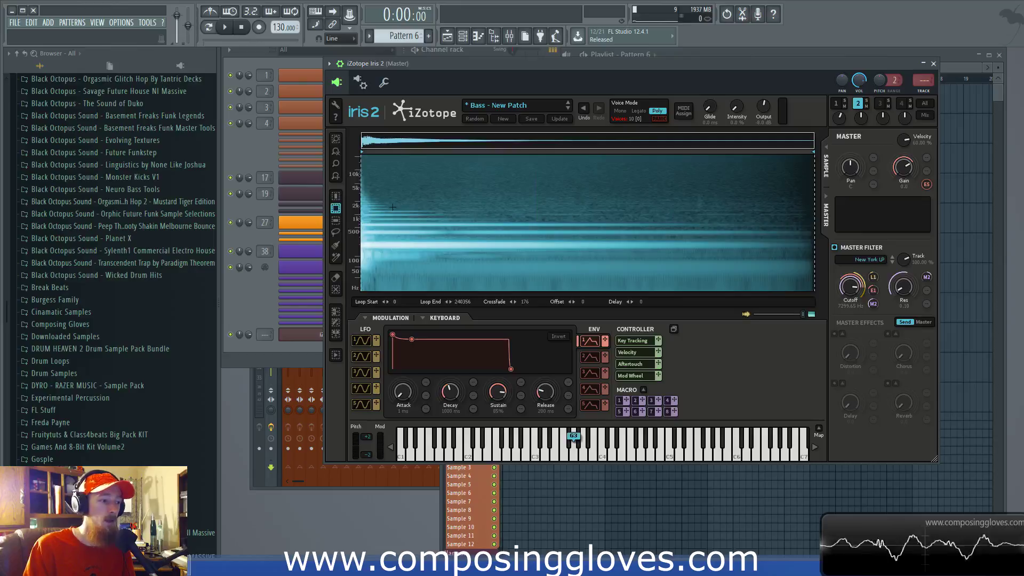
# Select a wide mid-frequency band and a narrow tall strip near the start of sample 2's spectrogram.
pyautogui.moveTo(393, 207); pyautogui.dragTo(544, 238)
pyautogui.moveTo(369, 176); pyautogui.dragTo(384, 292)
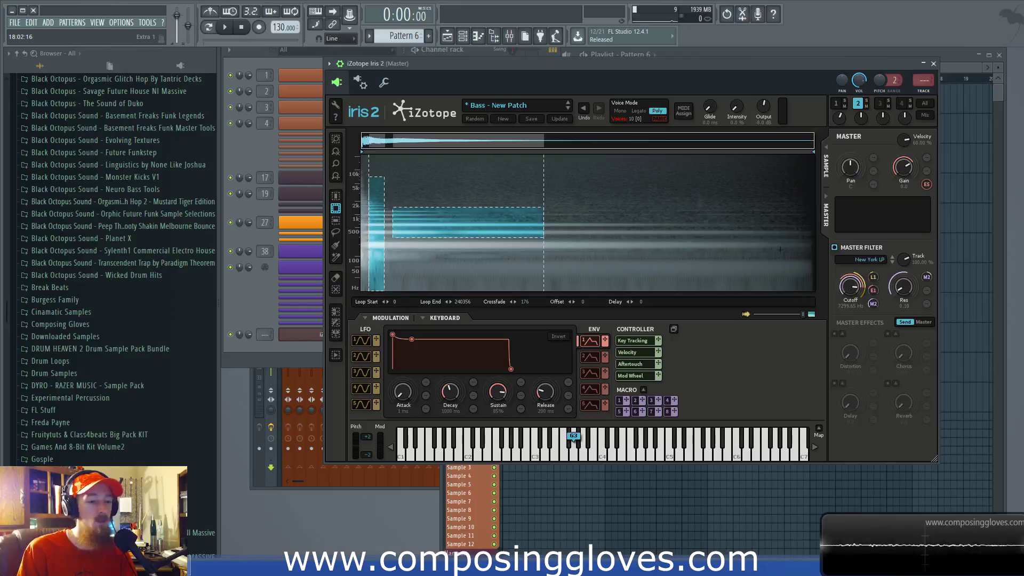
# Show the sample section, enable sample 2's distortion send at about -0.5, and compare it with sample 1's send settings.
pyautogui.click(825, 150)
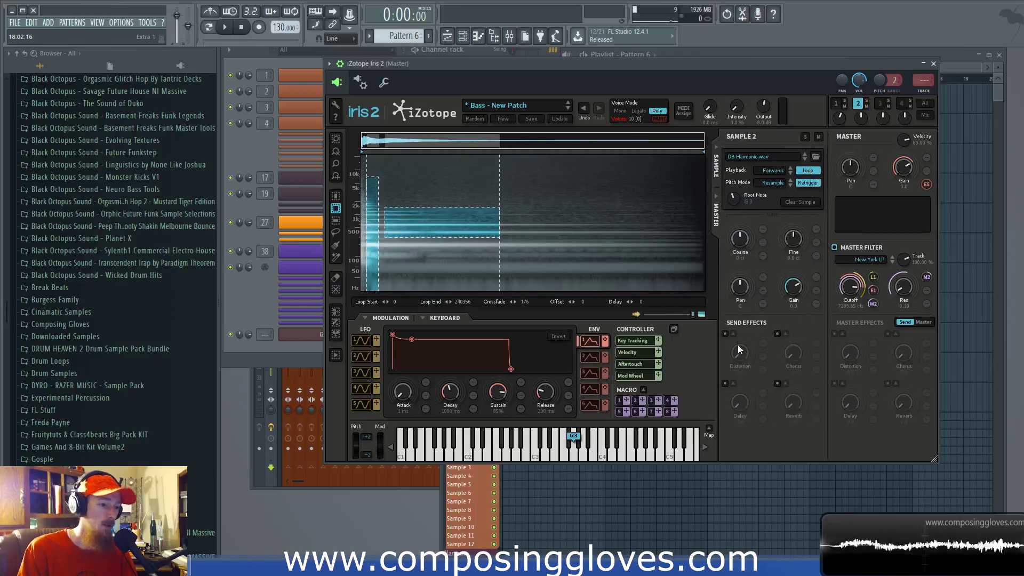
pyautogui.click(725, 334)
pyautogui.moveTo(746, 354); pyautogui.dragTo(746, 340)
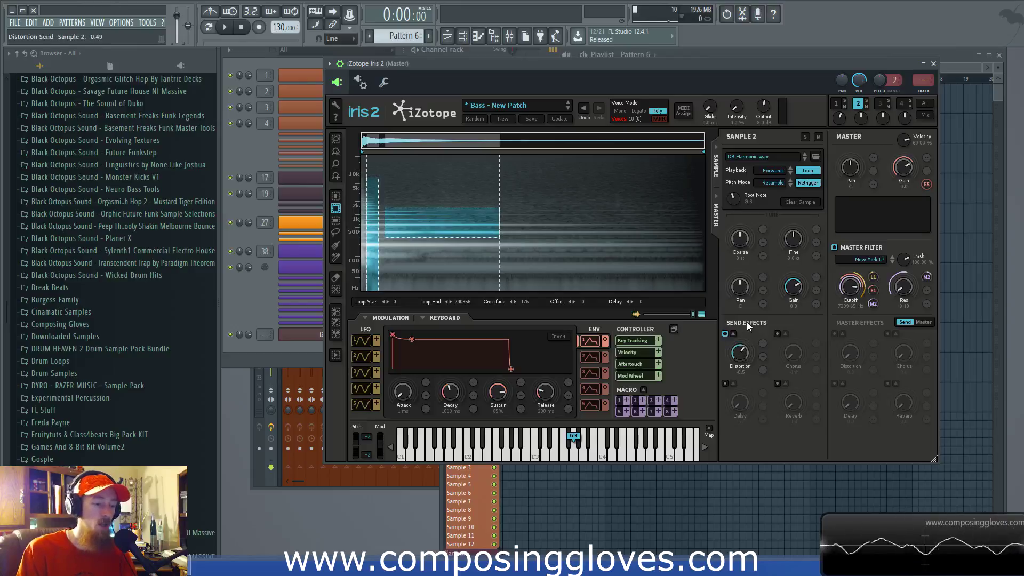
pyautogui.click(837, 107)
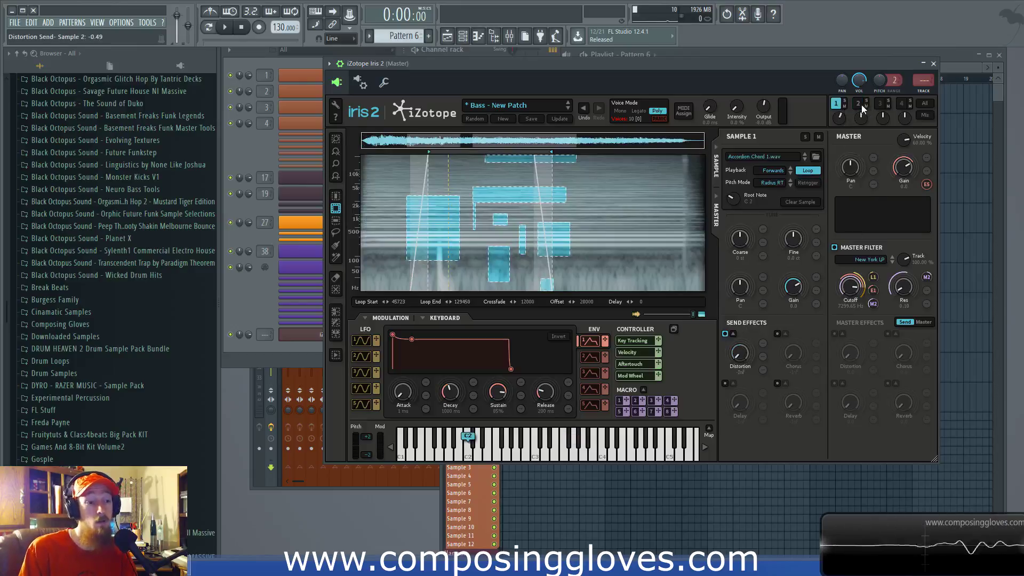
pyautogui.click(859, 104)
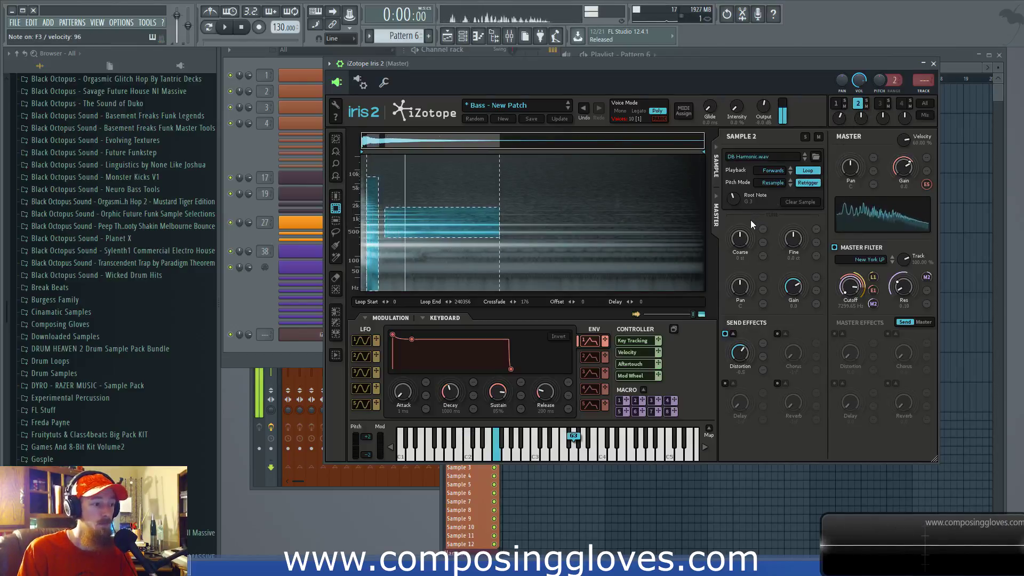
# Add a small low-frequency region to sample 2's spectrogram selection and open the key mapping.
pyautogui.moveTo(453, 255); pyautogui.dragTo(494, 278)
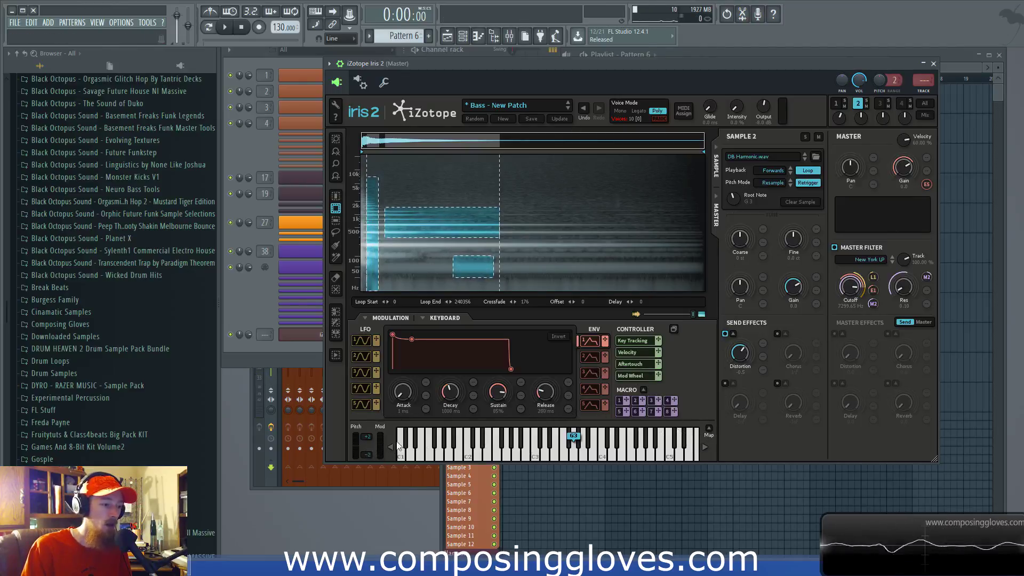
pyautogui.click(710, 434)
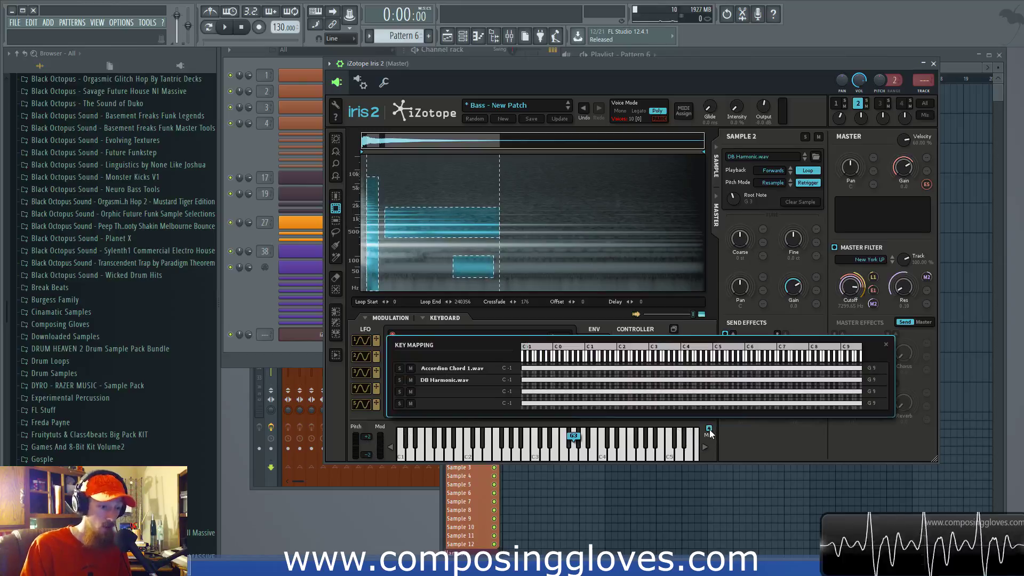
# Limit DB Harmonic.wav's key range to C#-1 through A1 in the key mapping, then close the mapping.
pyautogui.click(472, 380)
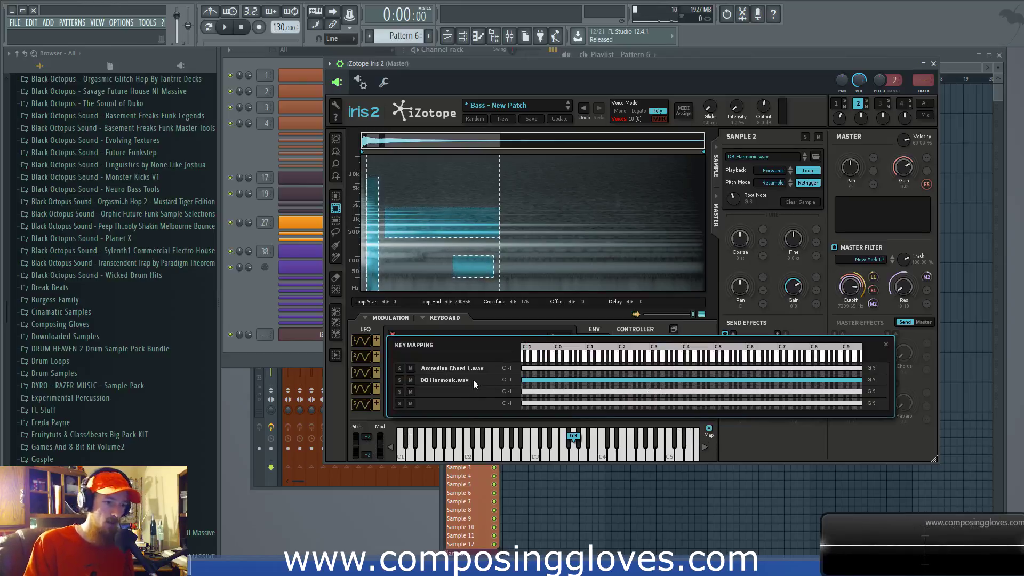
pyautogui.moveTo(861, 378); pyautogui.dragTo(792, 372)
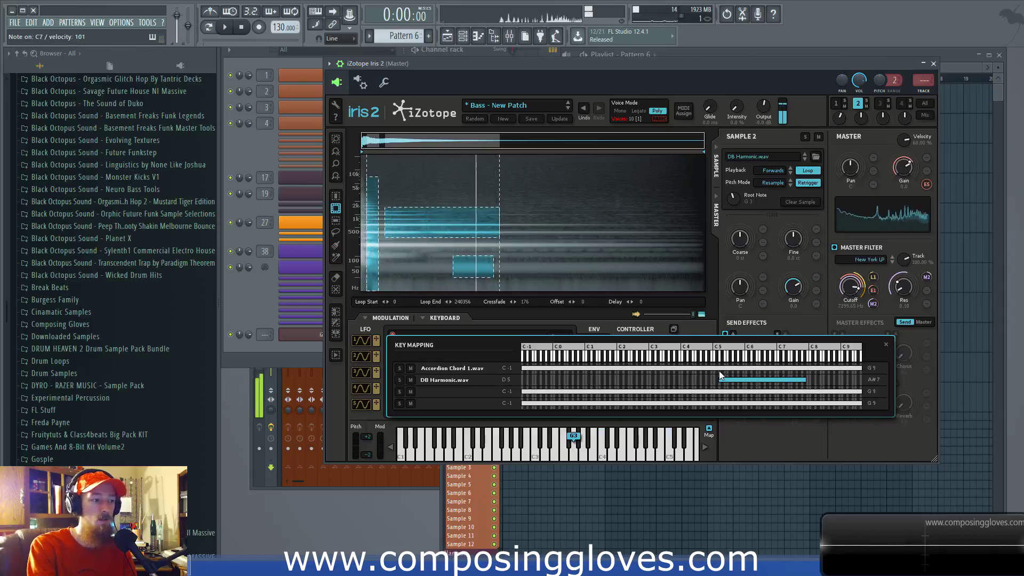
pyautogui.moveTo(742, 385); pyautogui.dragTo(545, 374)
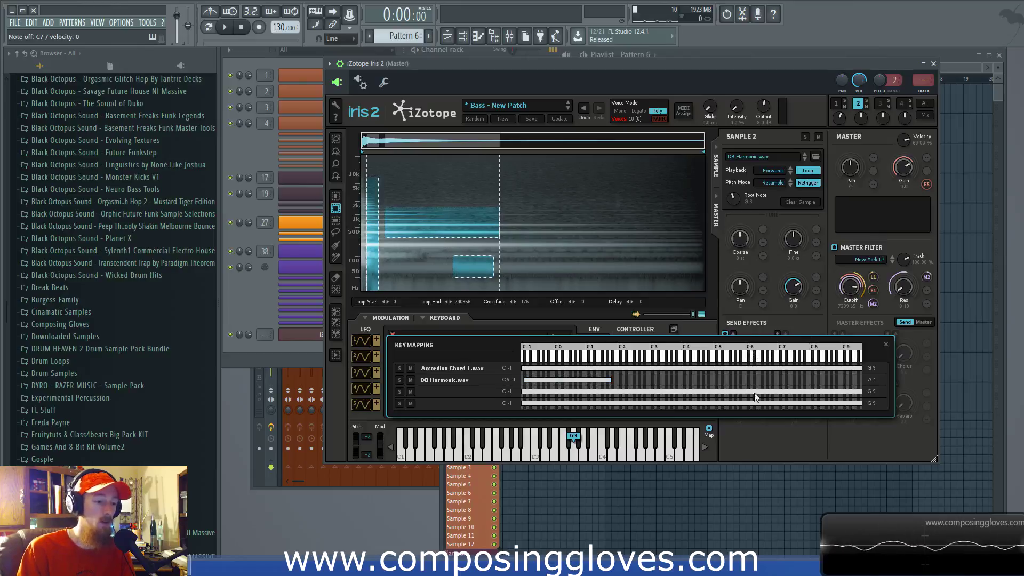
pyautogui.click(885, 345)
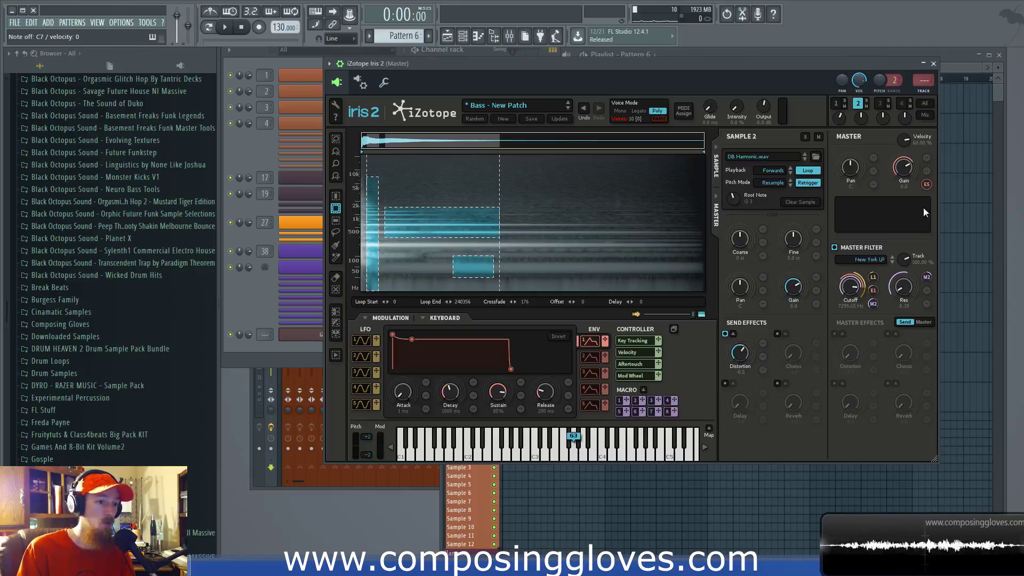
# Check sample 1's spectrogram, then shift the wide mid-frequency selection in sample 2 slightly higher in frequency.
pyautogui.click(835, 104)
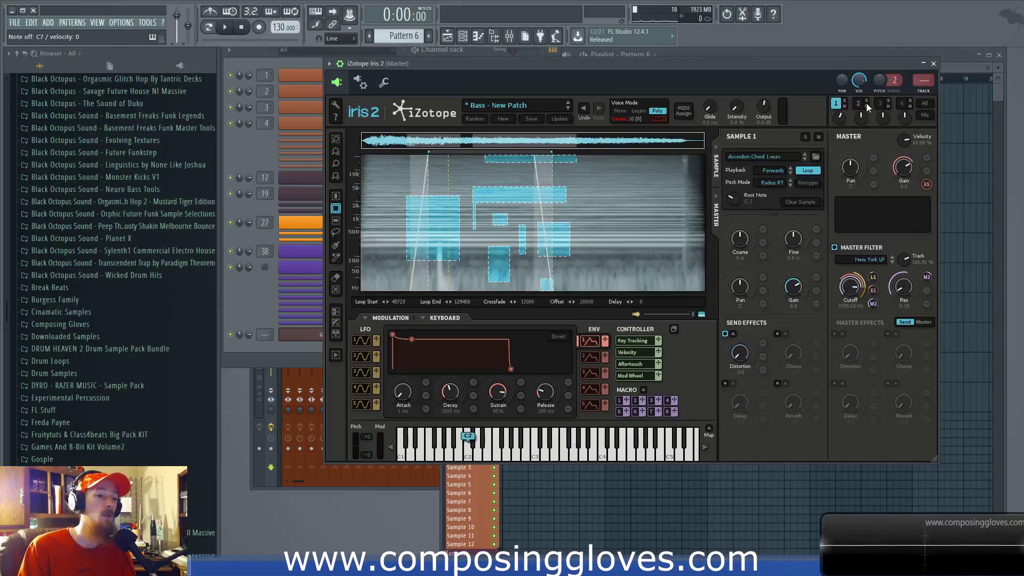
pyautogui.click(860, 105)
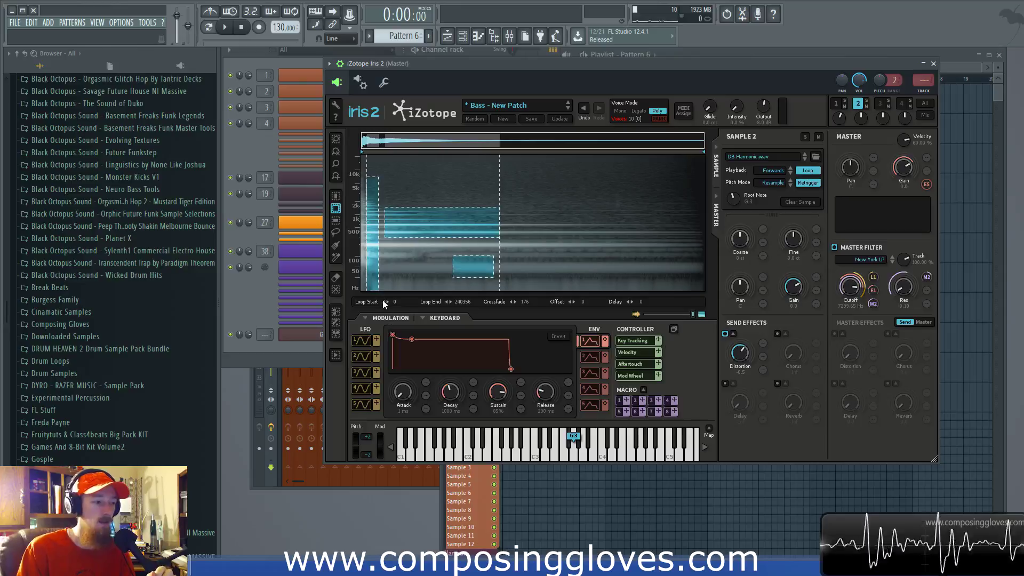
pyautogui.moveTo(423, 230)
pyautogui.mouseDown()
pyautogui.moveTo(423, 206)
pyautogui.moveTo(424, 226)
pyautogui.mouseUp()
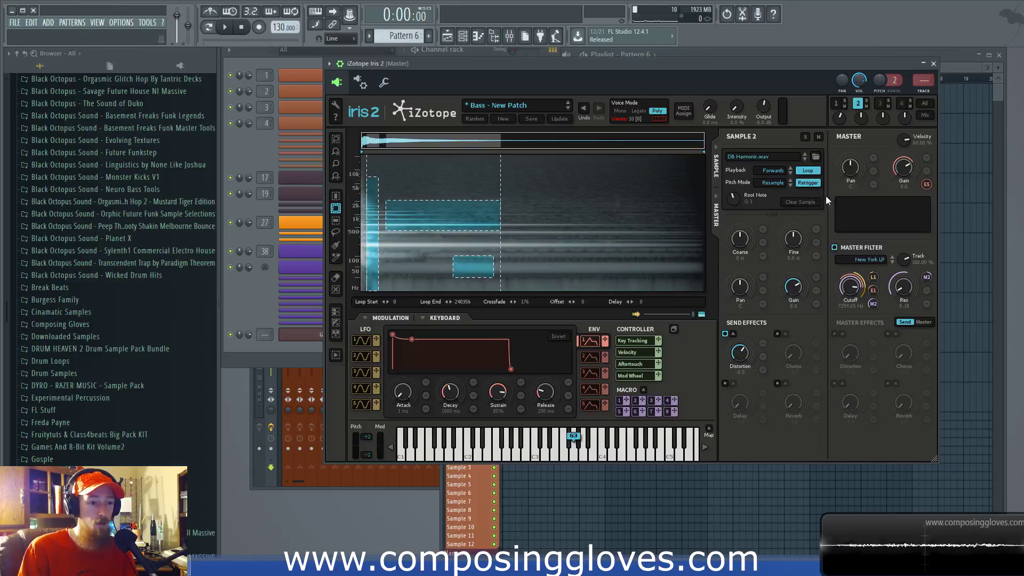
# Compare the spectrogram selections and settings across the sample slots, ending on sample 1, and nudge the plugin window slightly.
pyautogui.click(836, 103)
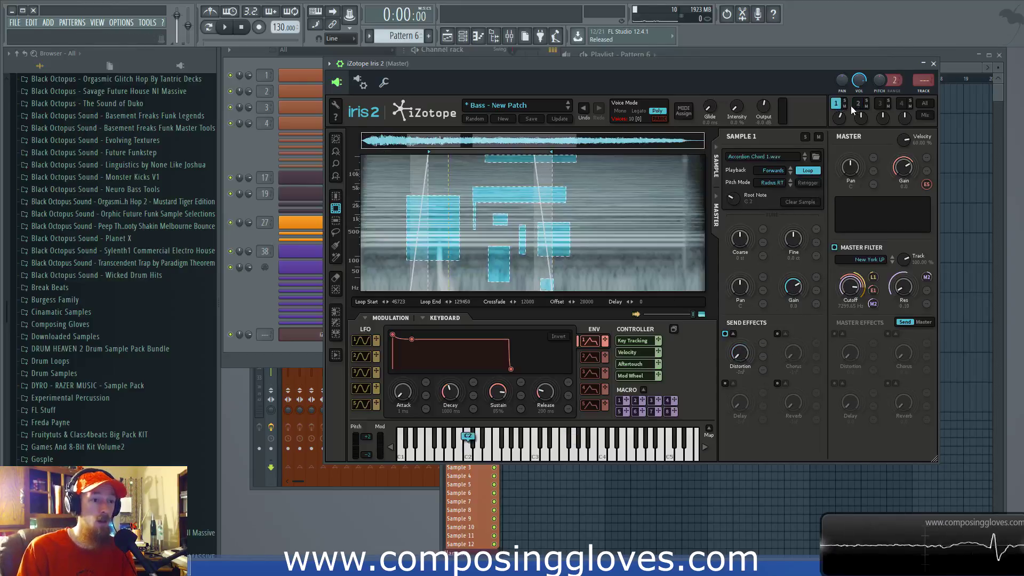
pyautogui.click(864, 105)
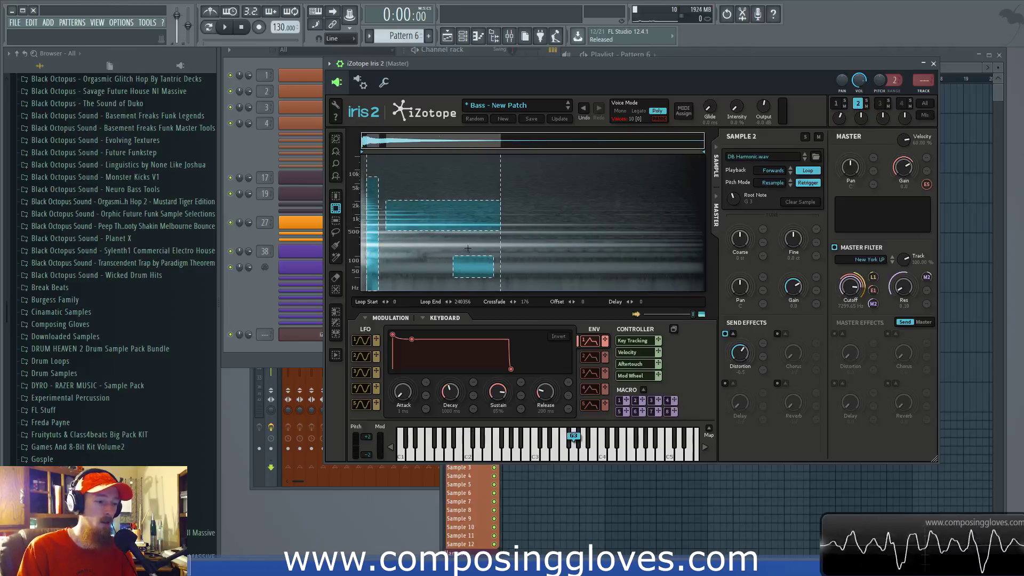
pyautogui.click(836, 104)
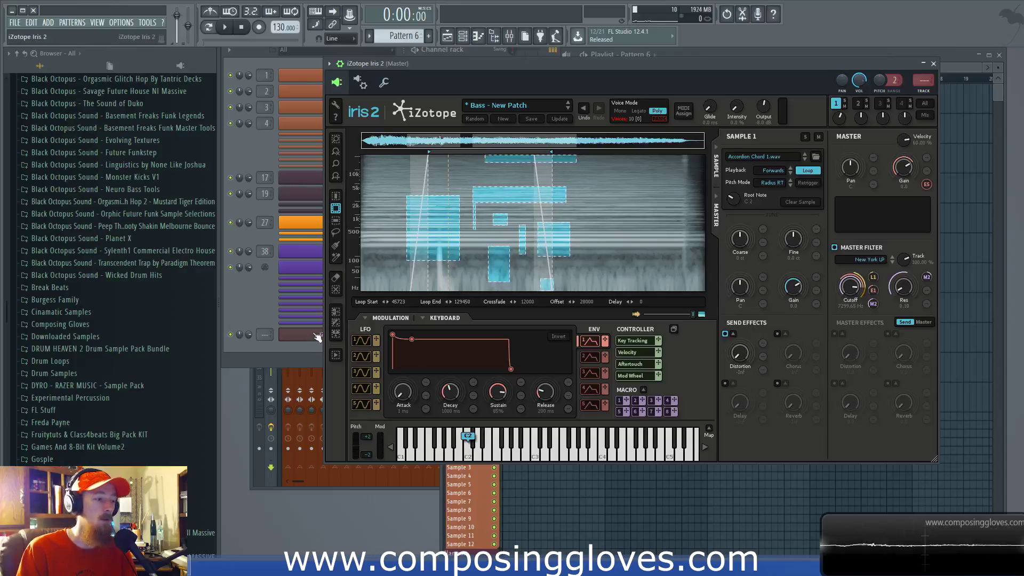
pyautogui.click(859, 106)
pyautogui.click(880, 106)
pyautogui.click(858, 106)
pyautogui.click(836, 107)
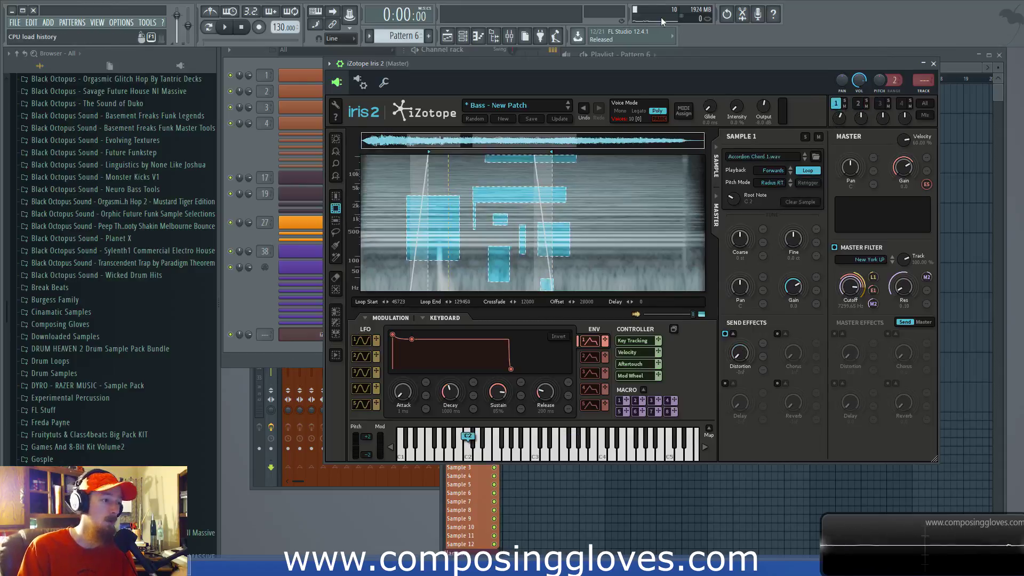
pyautogui.moveTo(665, 62); pyautogui.dragTo(654, 60)
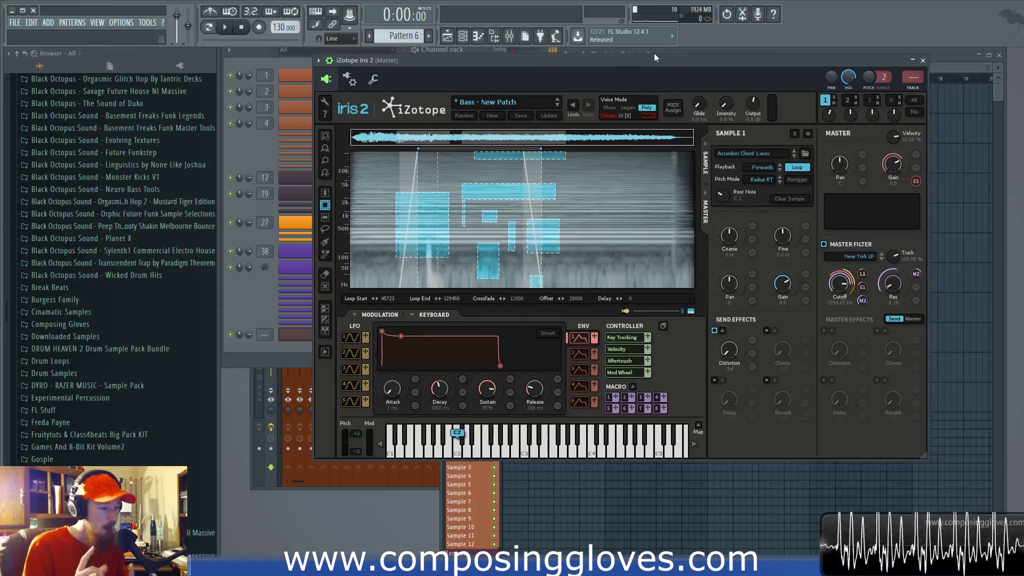